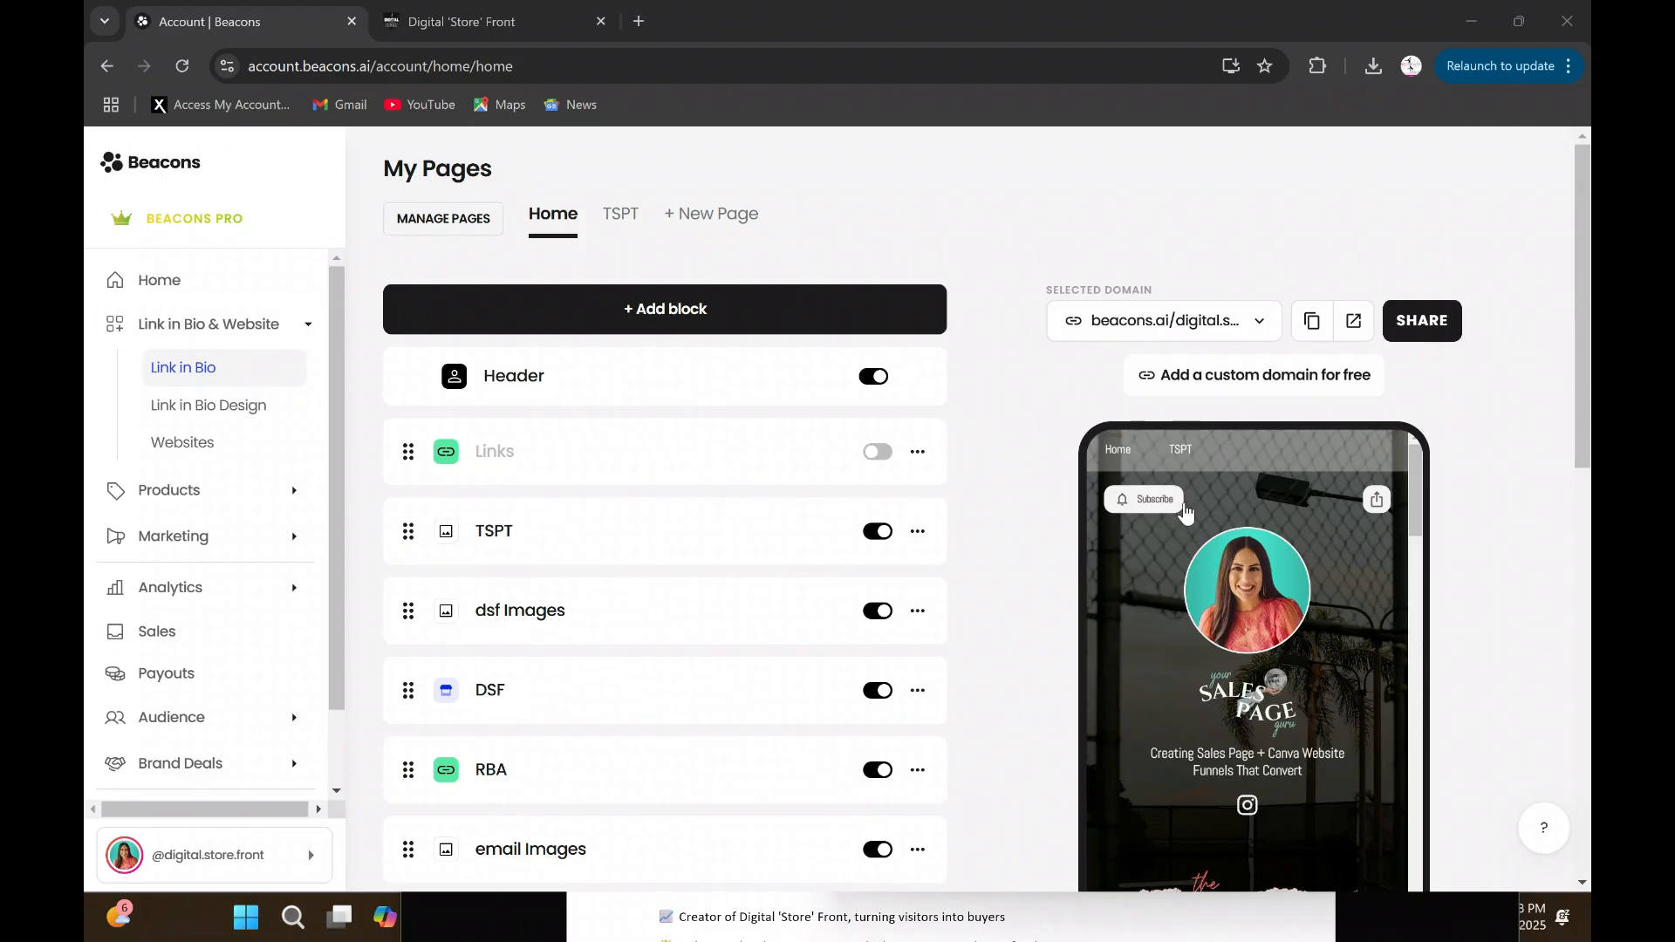
scroll(1317, 518, down, 4)
scroll(1296, 510, down, 10)
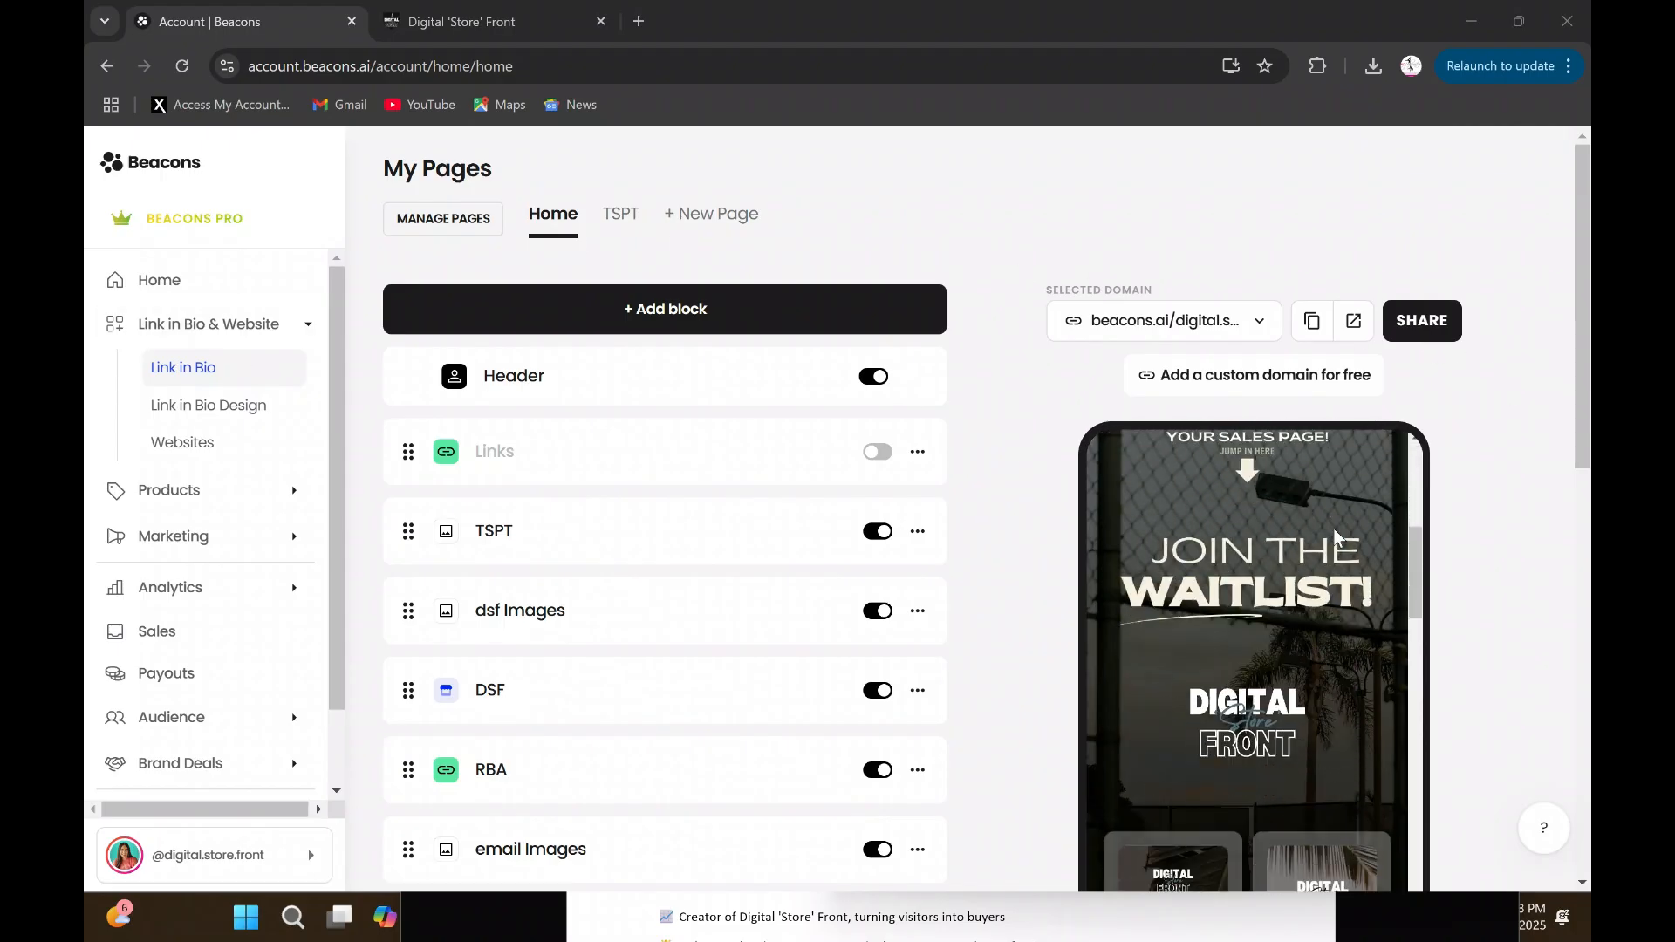
scroll(1317, 637, up, 14)
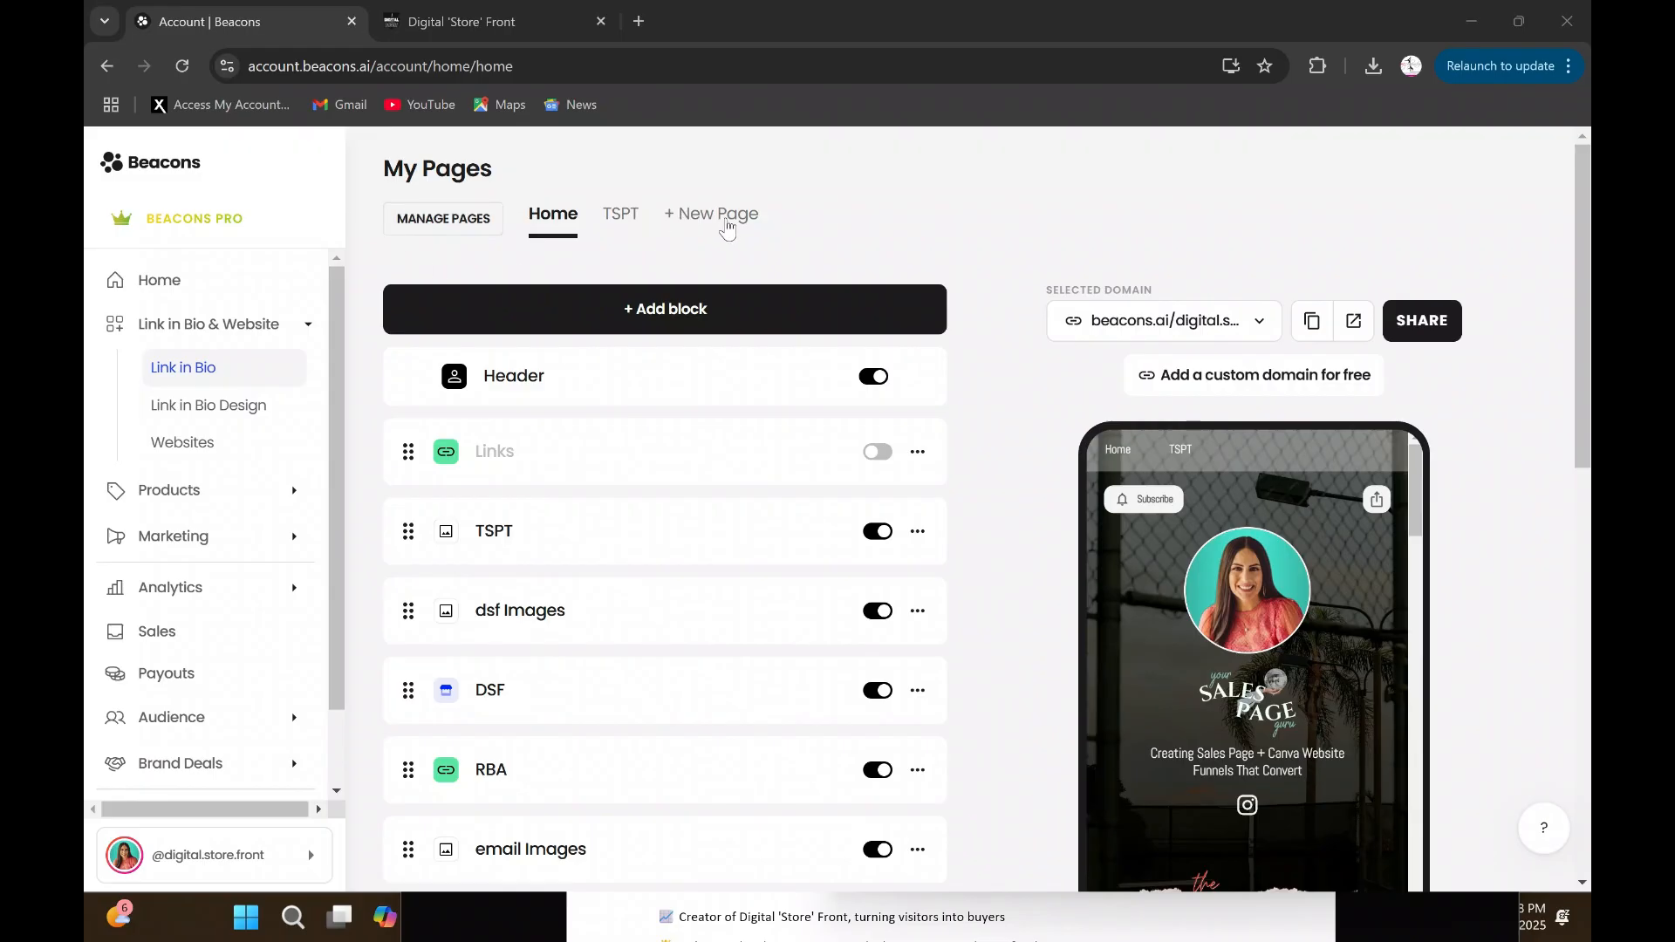
- Add a new page titled "tspt test" to My Pages
click(719, 222)
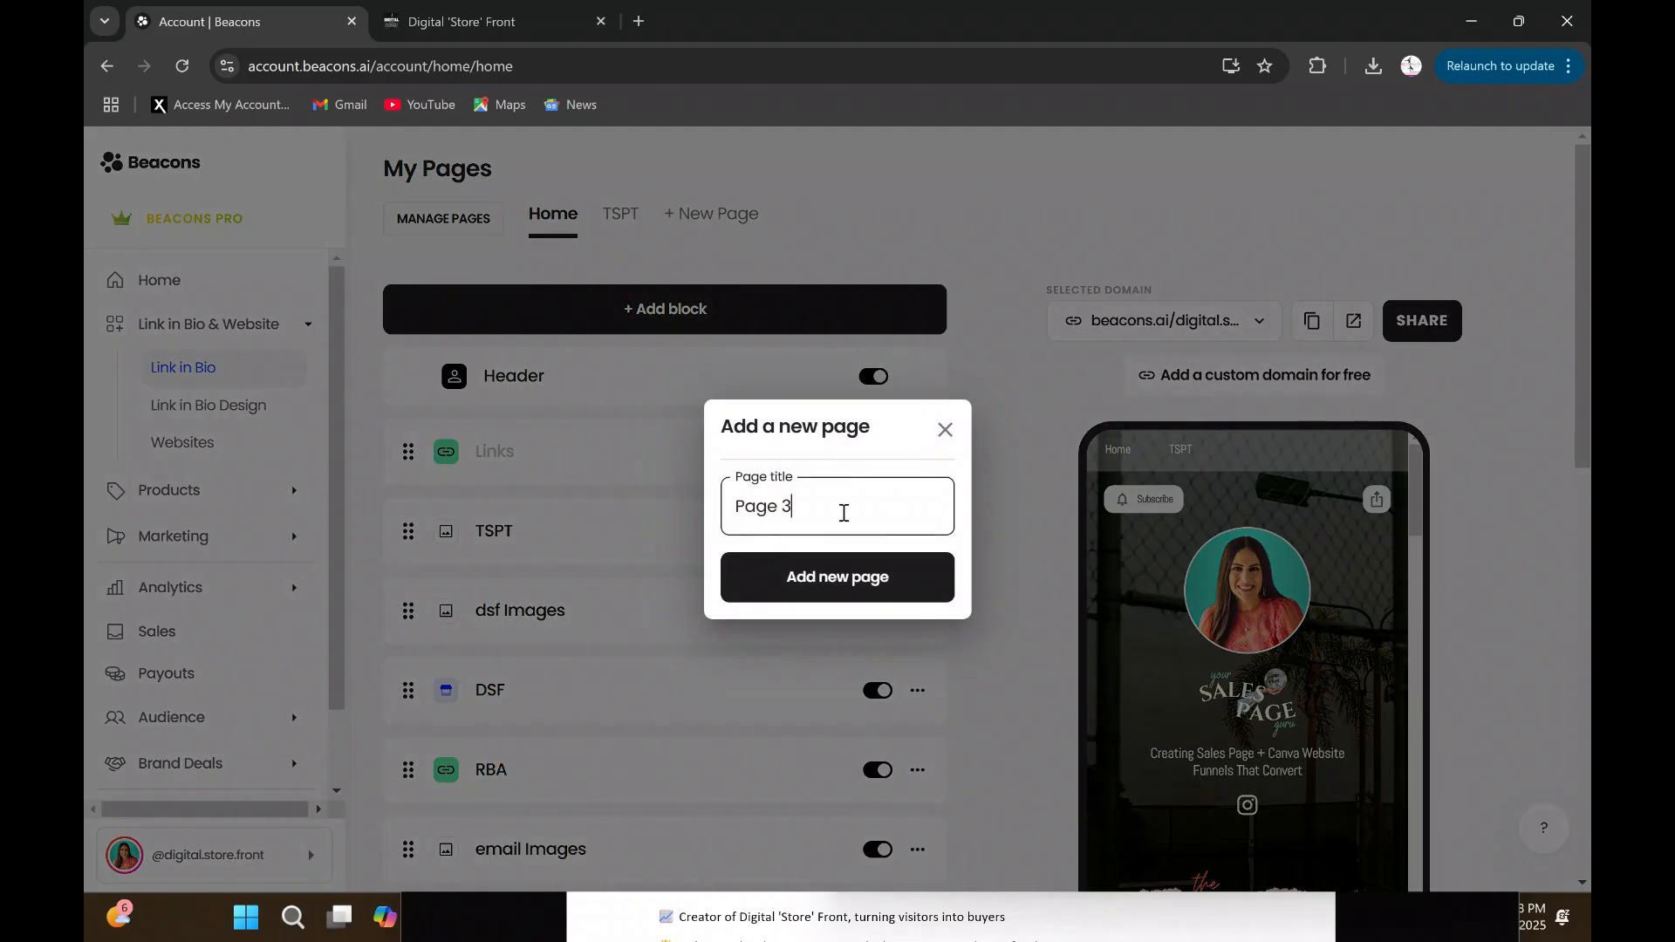
key(BackSpace)
key(BackSpace)
key(BackSpace)
key(BackSpace)
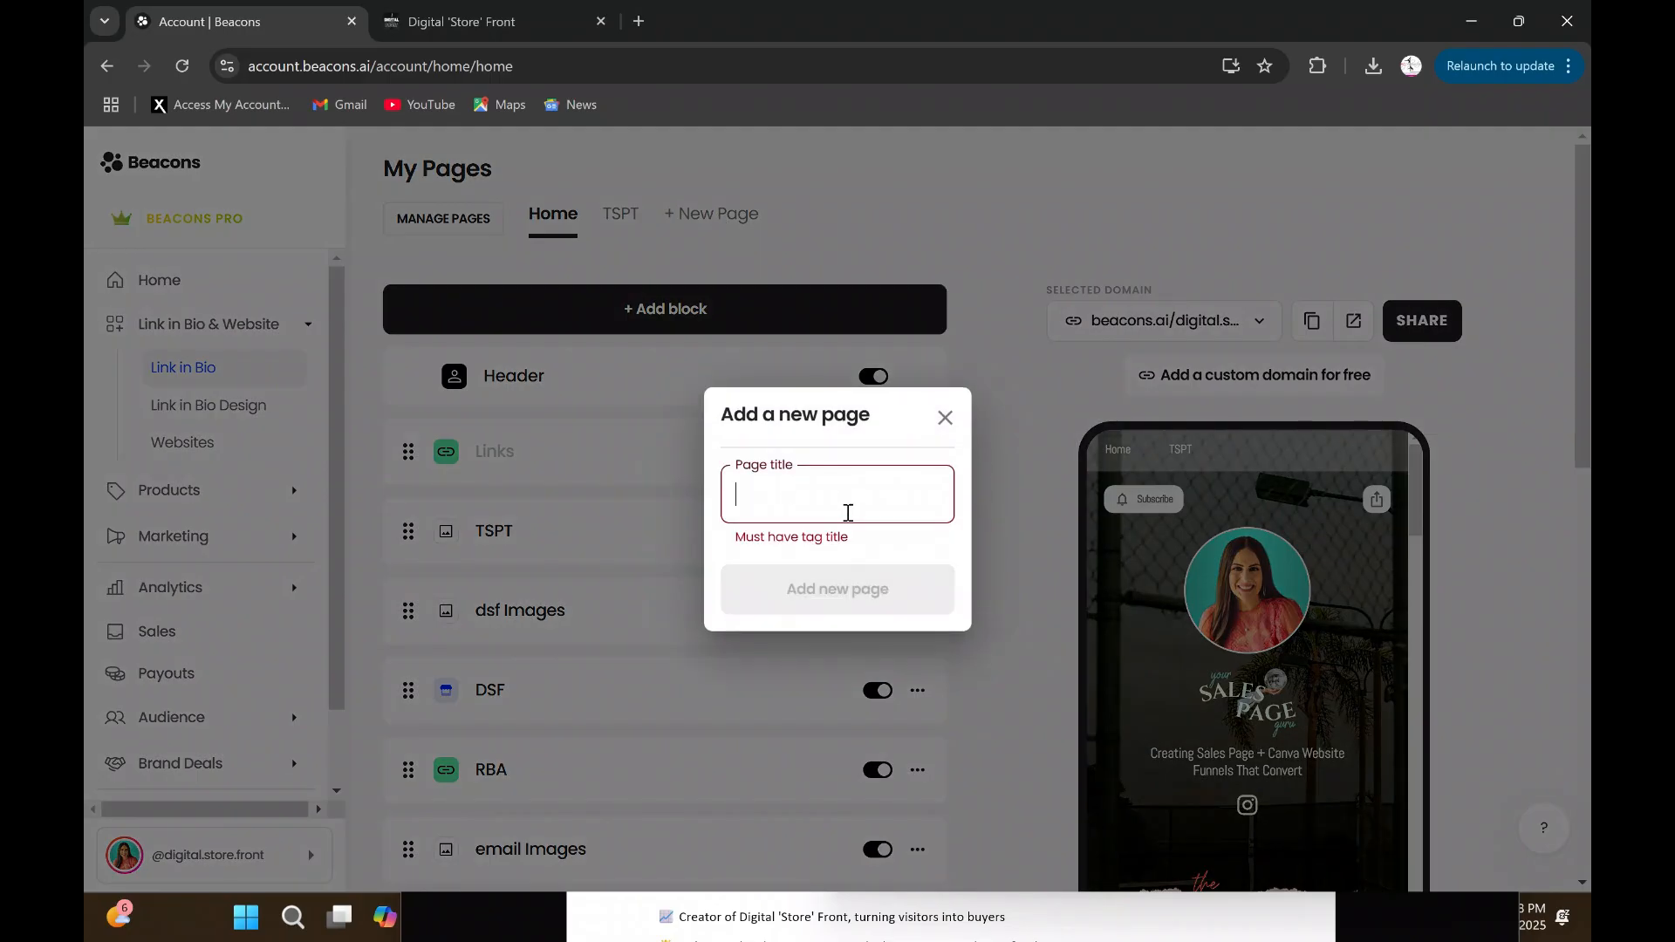
text(tspt test)
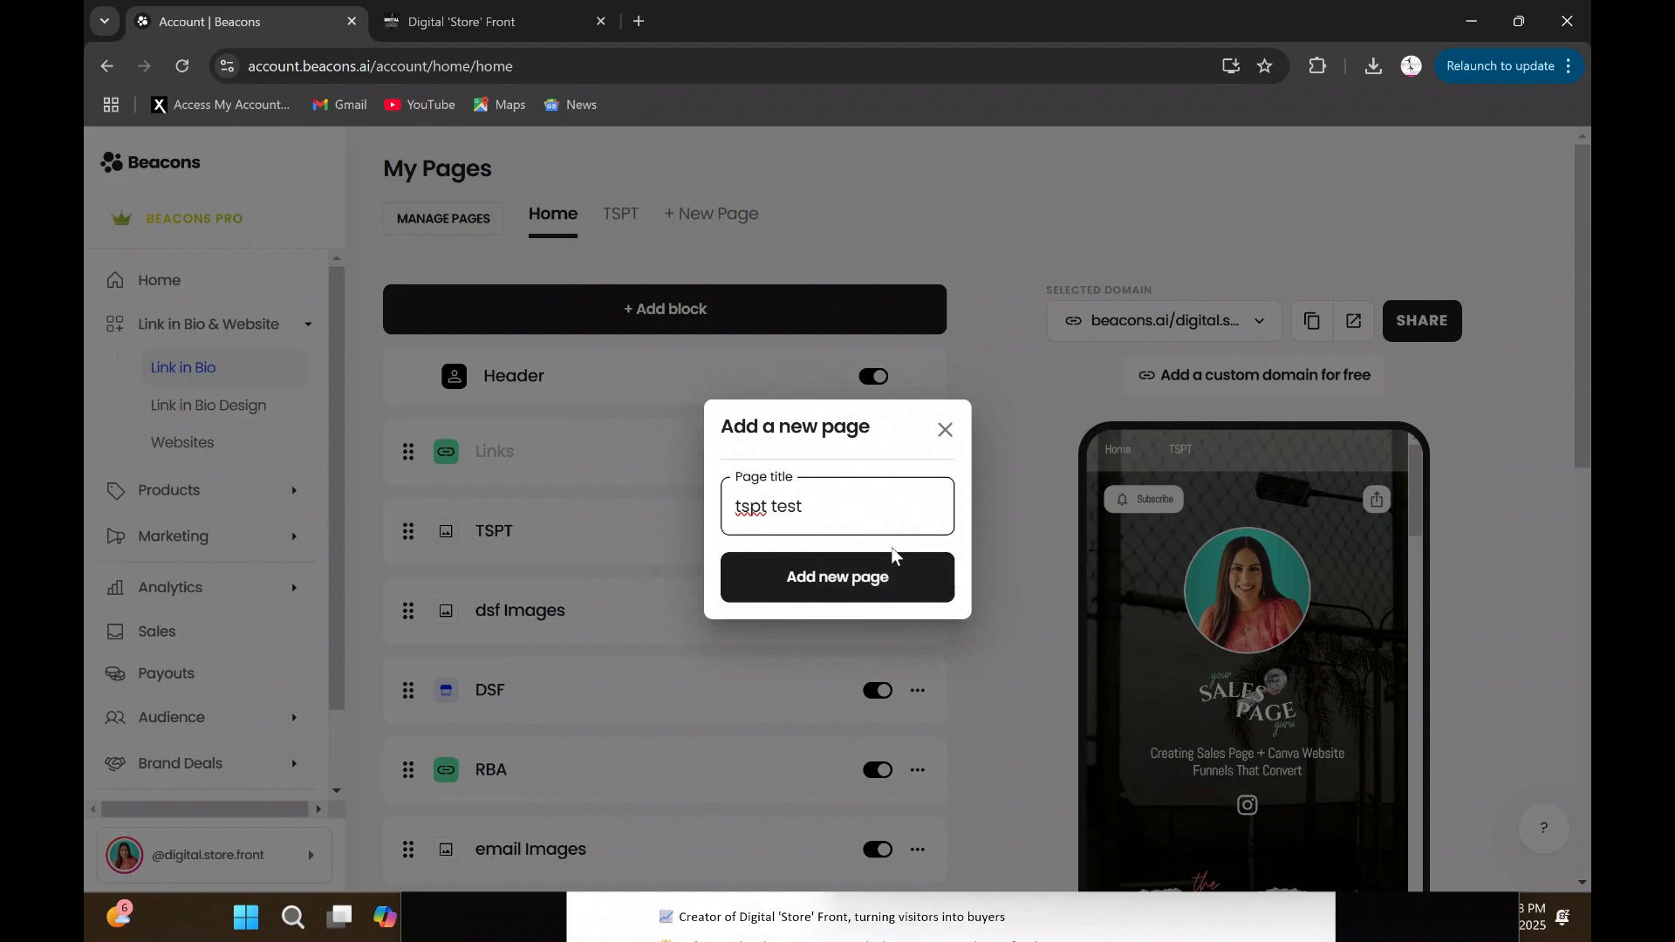
click(899, 560)
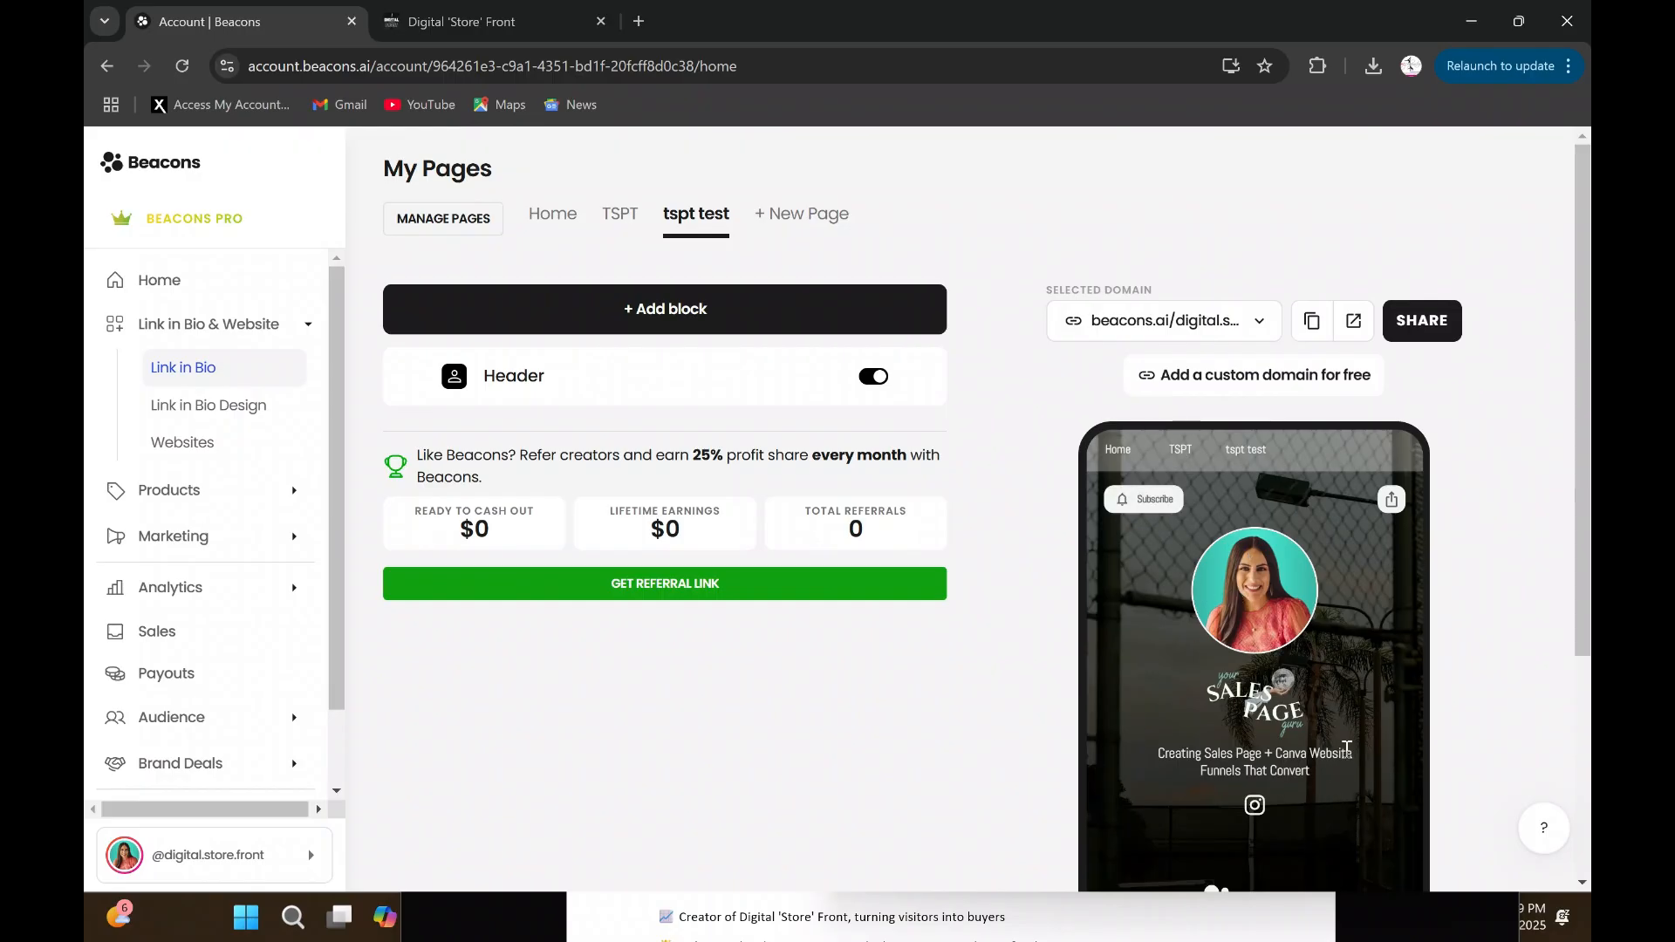
- Try the Middle, Bottom and Menu icon page navigation styles in the Link in Bio design settings
scroll(1277, 637, down, 3)
scroll(1239, 695, up, 3)
click(253, 406)
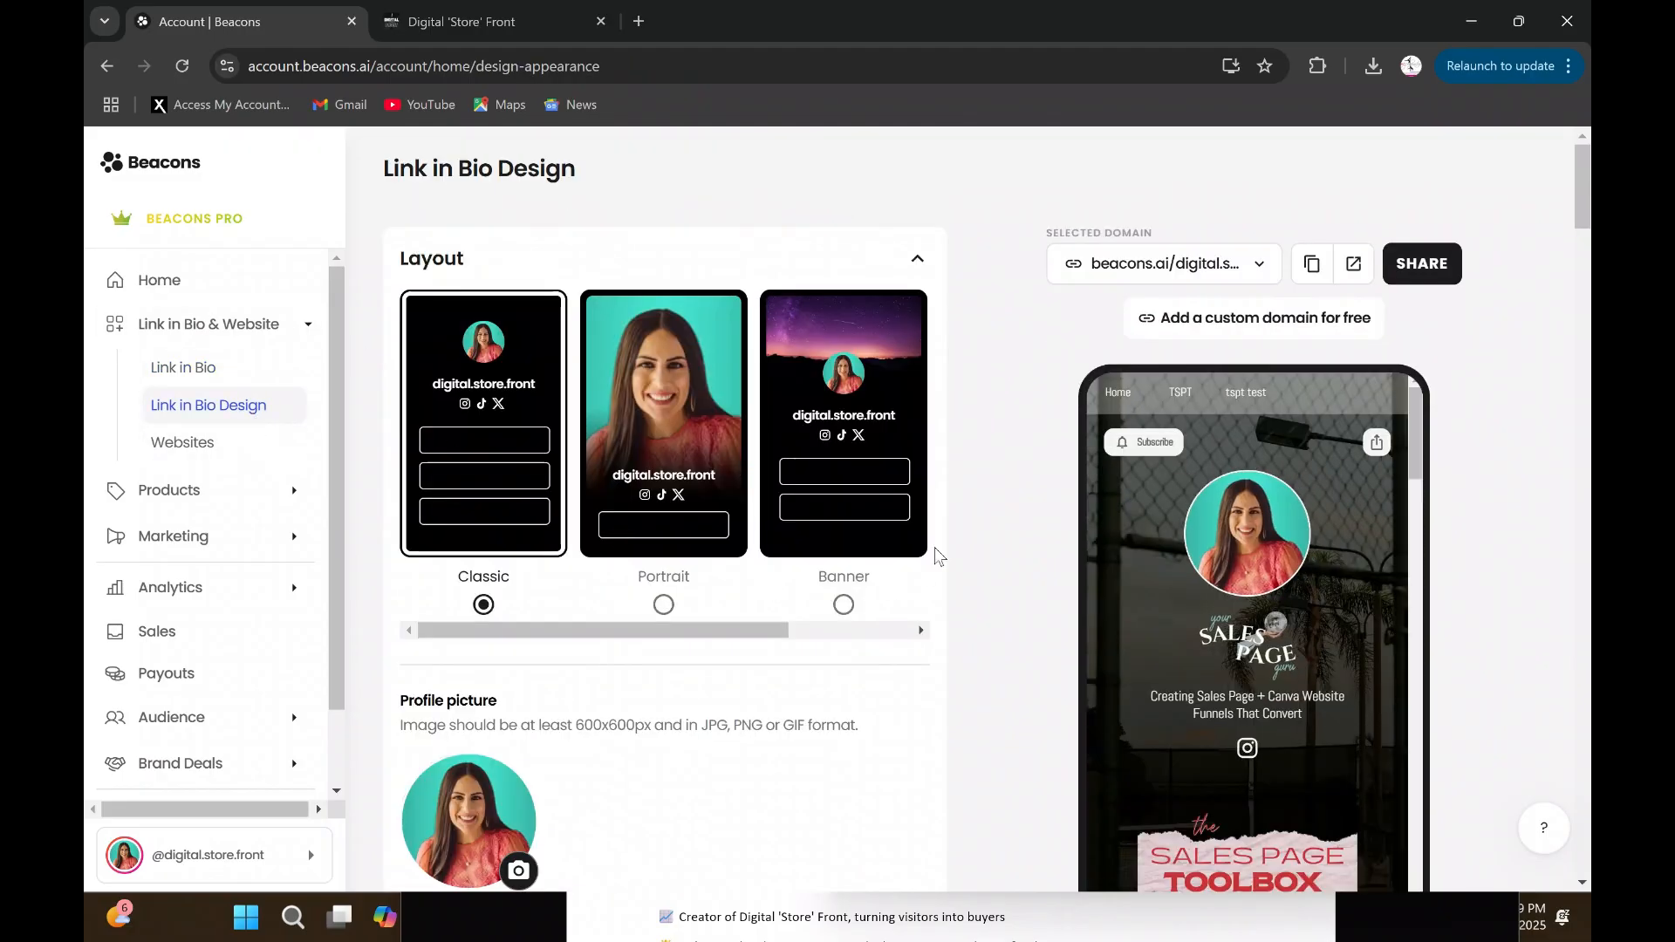
scroll(934, 547, down, 20)
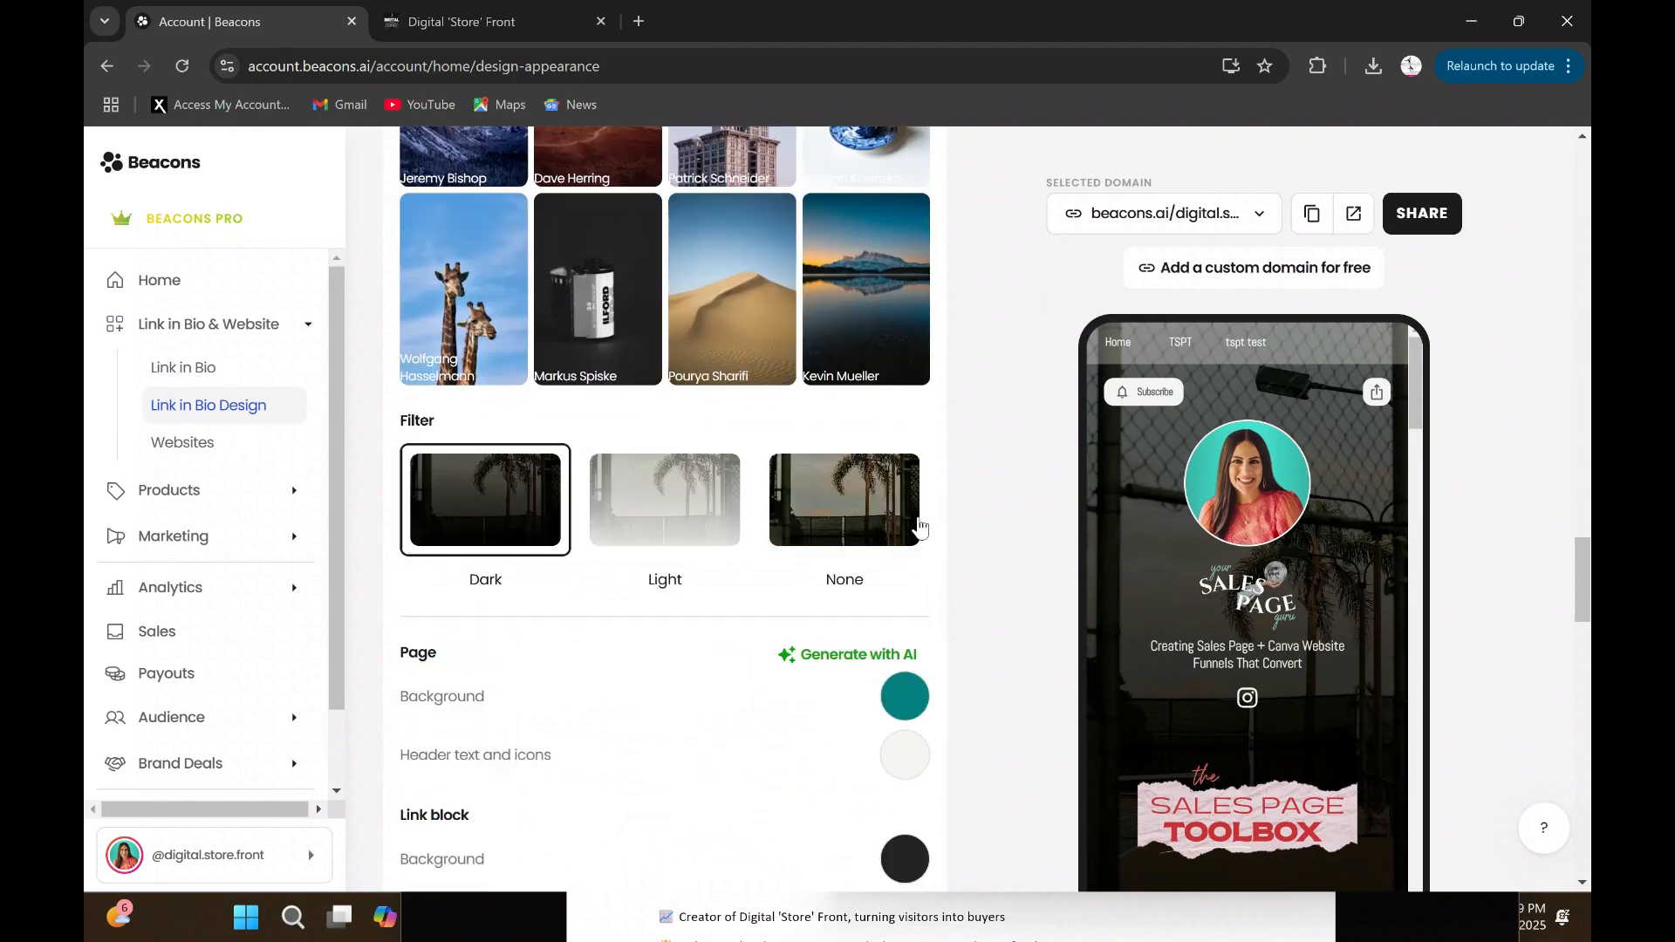
scroll(921, 526, down, 20)
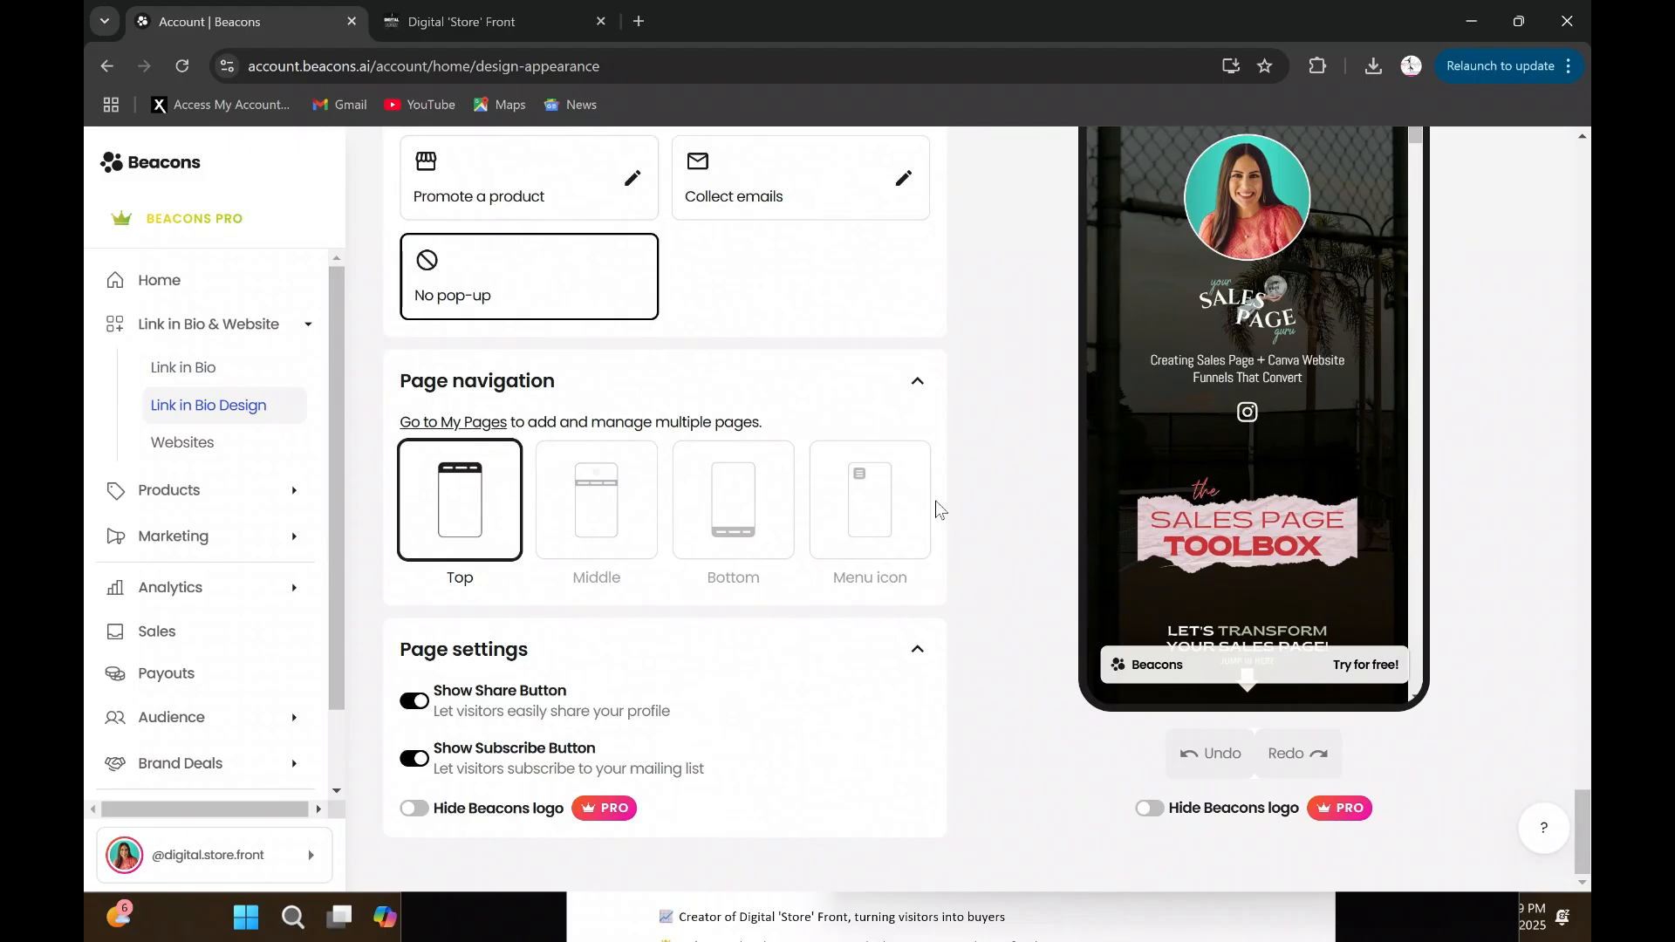
click(603, 530)
click(753, 524)
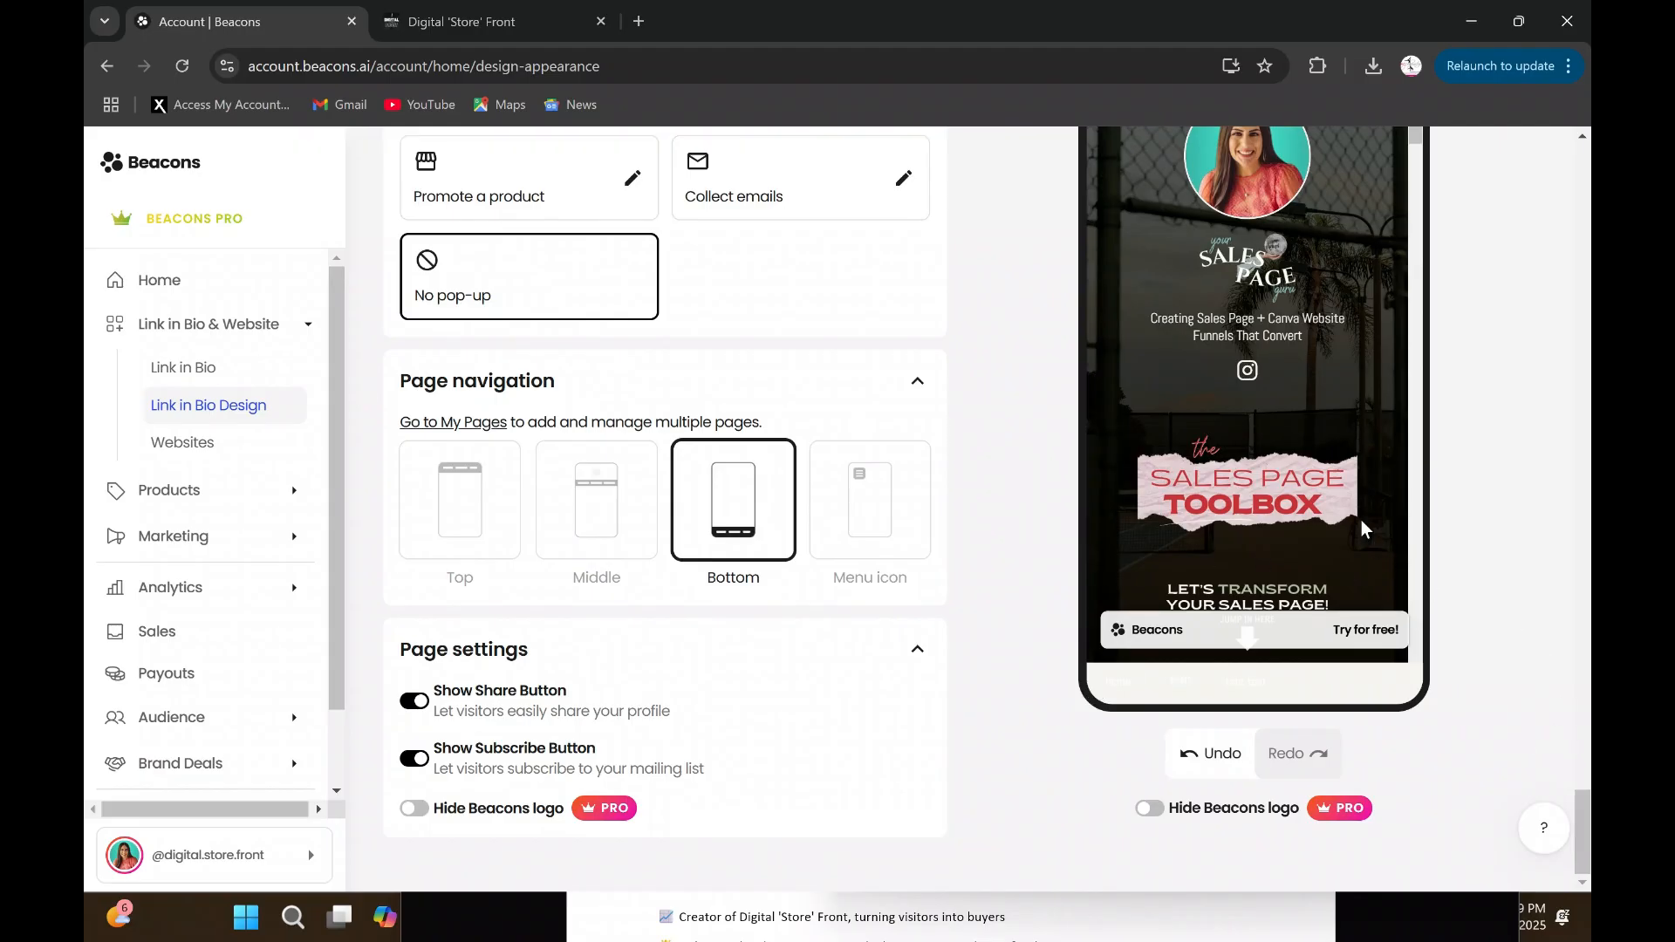
click(870, 524)
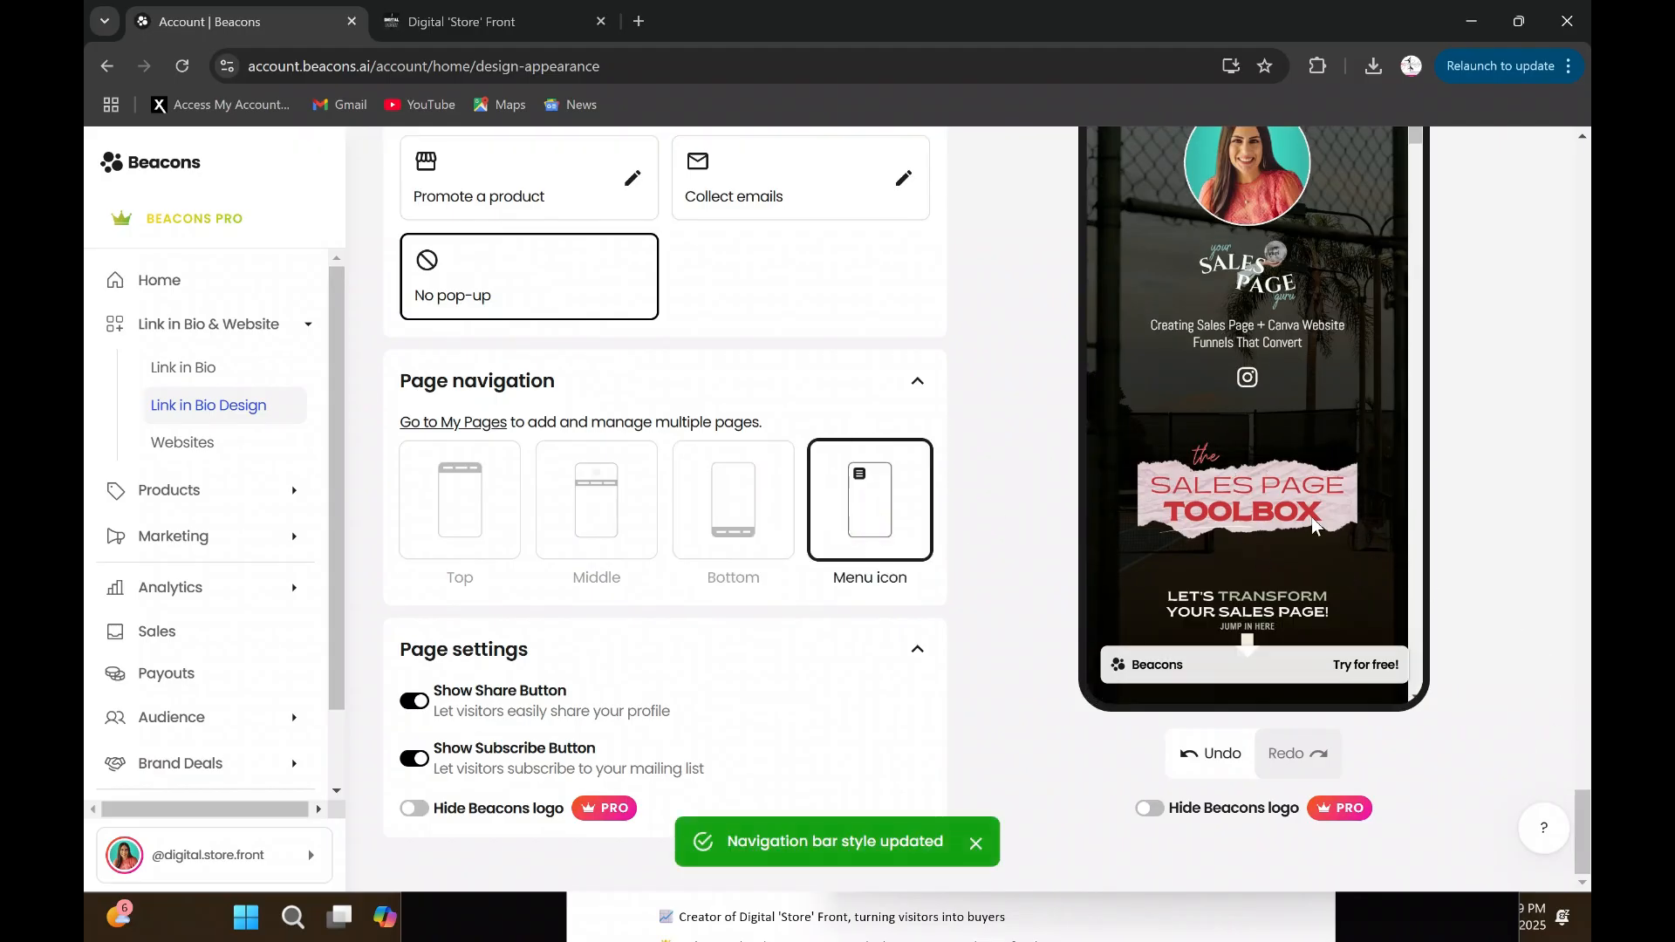
scroll(1311, 516, up, 7)
click(1117, 343)
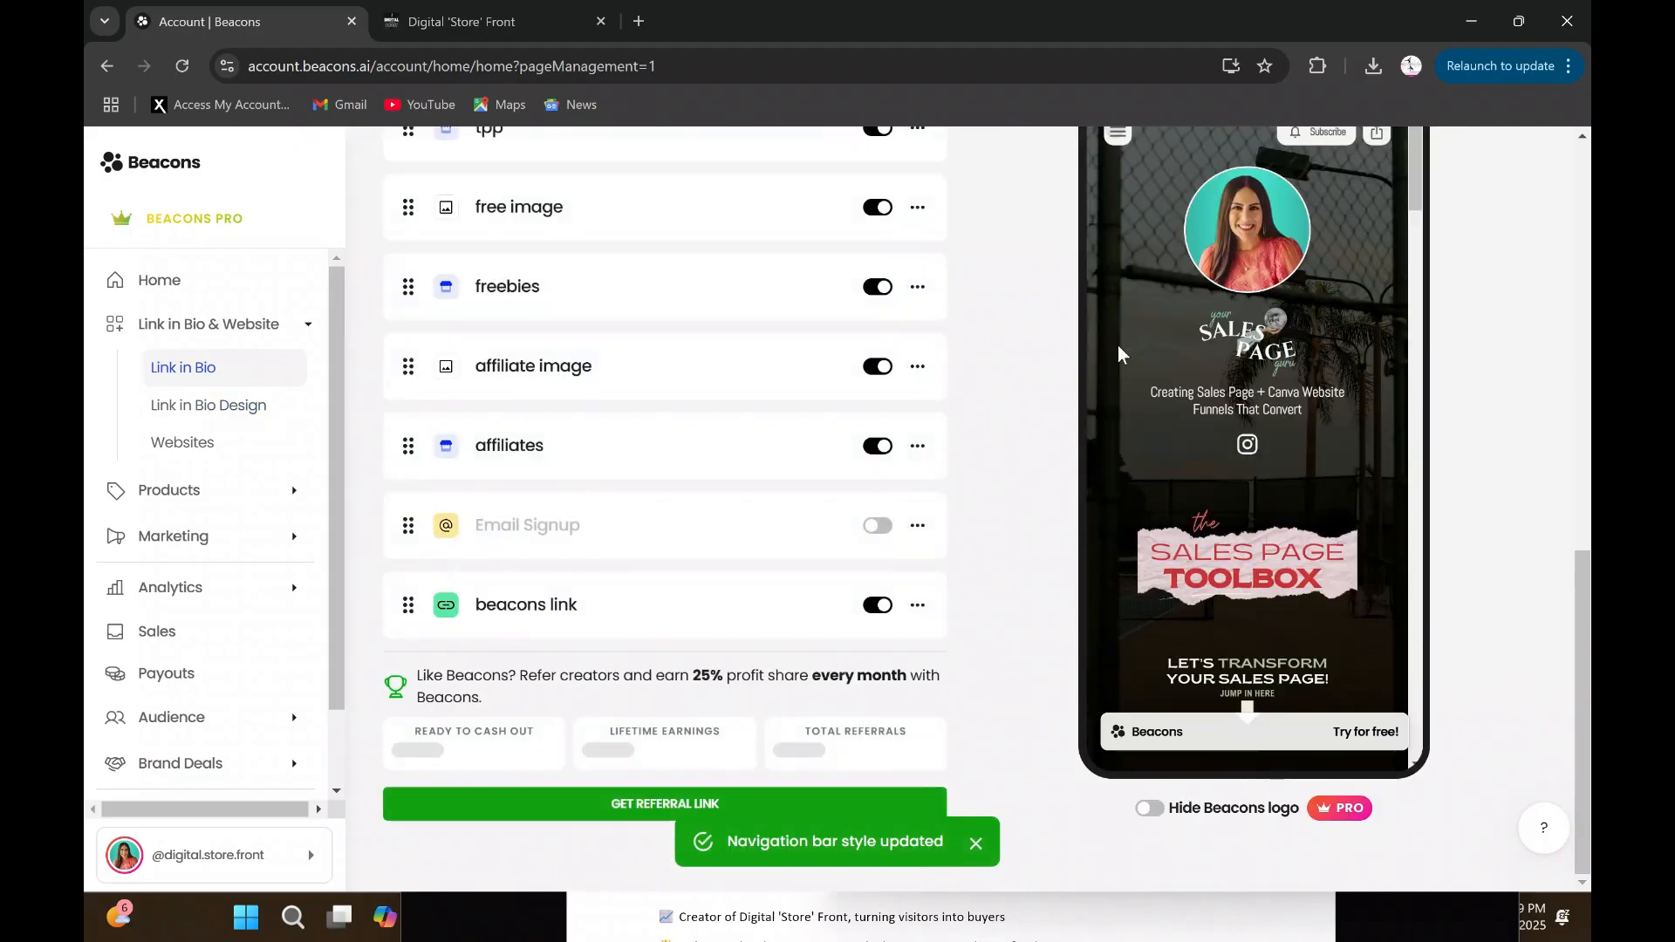
scroll(1211, 501, up, 5)
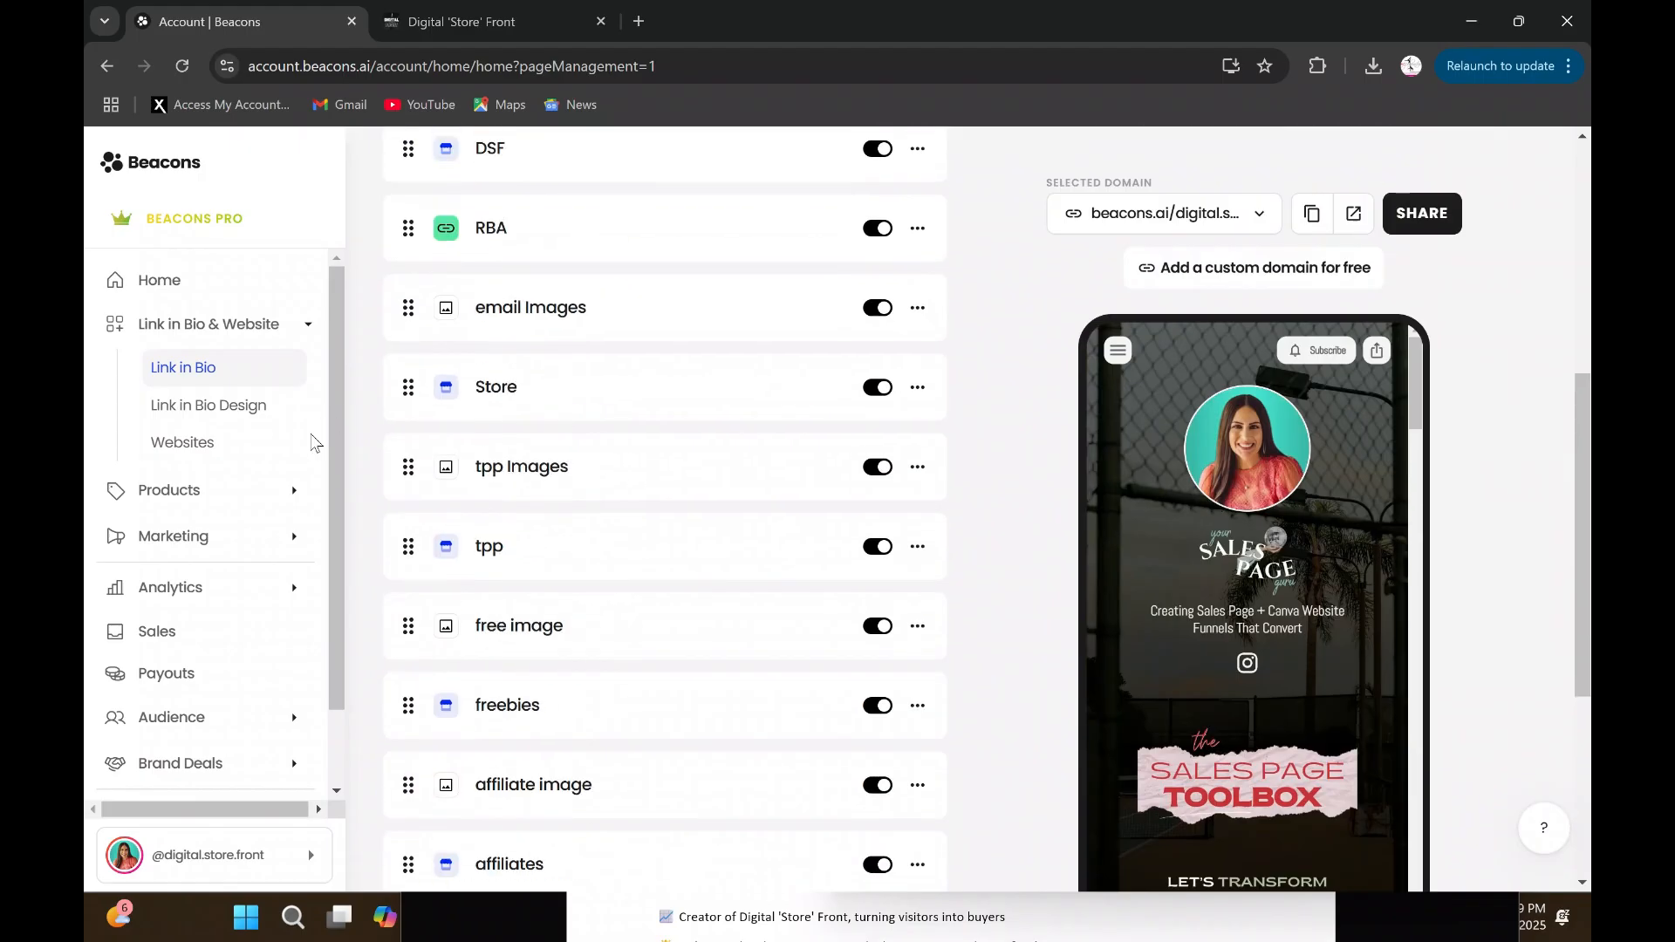
- Set the page navigation style to Top in the Link in Bio design settings
click(283, 422)
scroll(873, 526, down, 8)
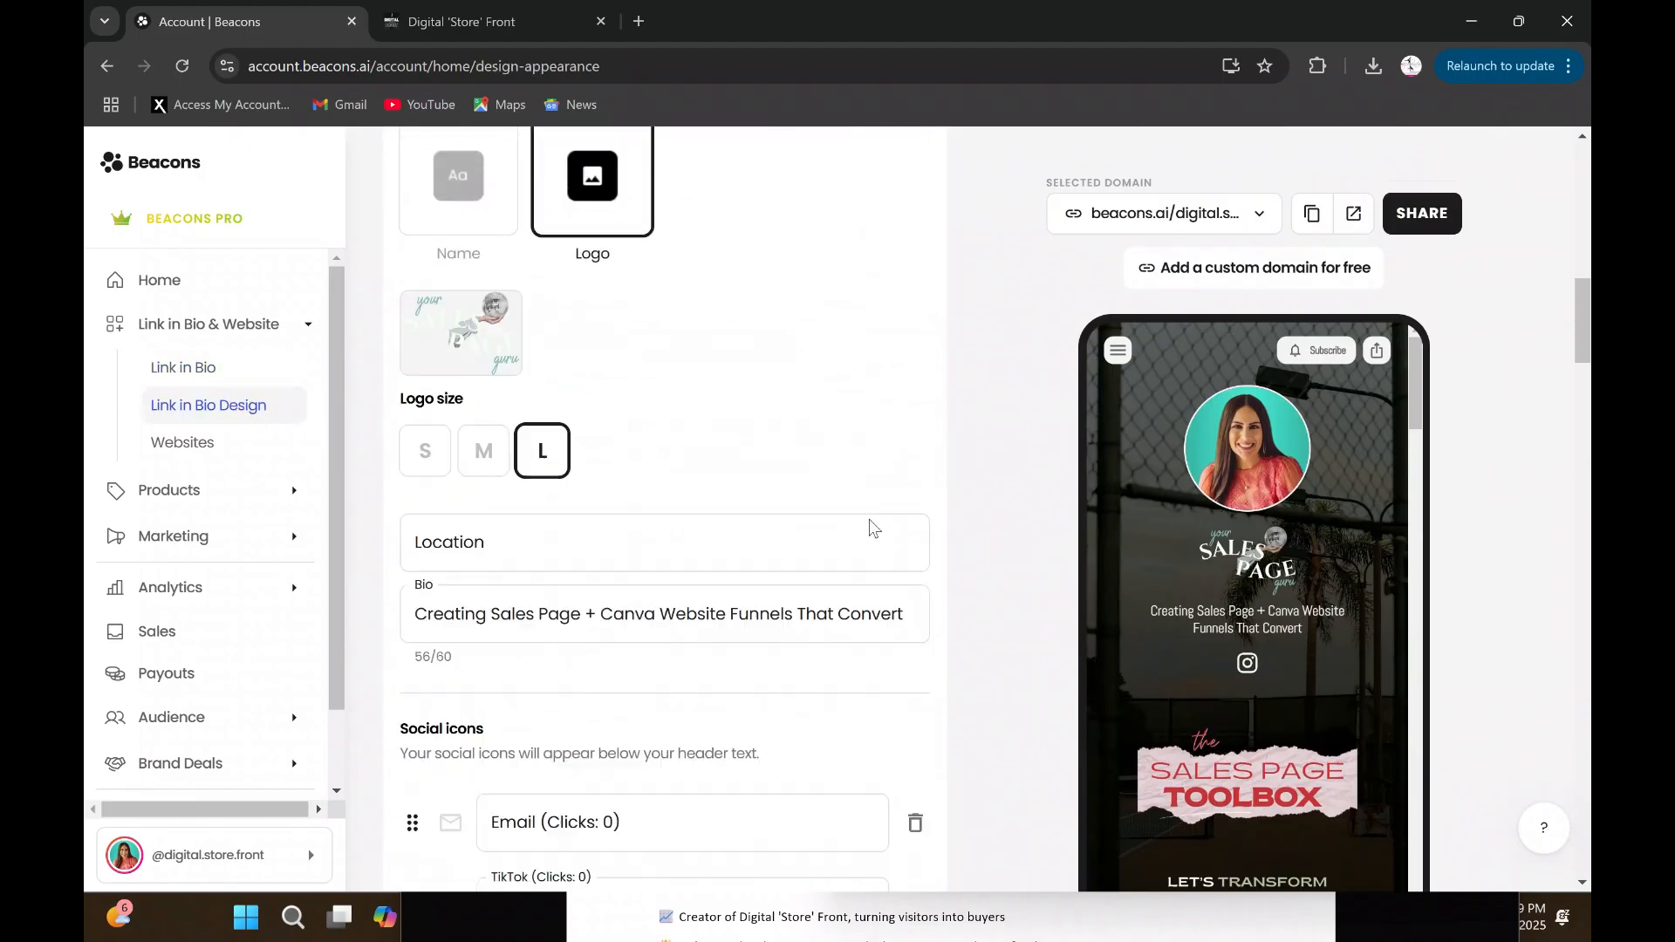
scroll(873, 527, down, 20)
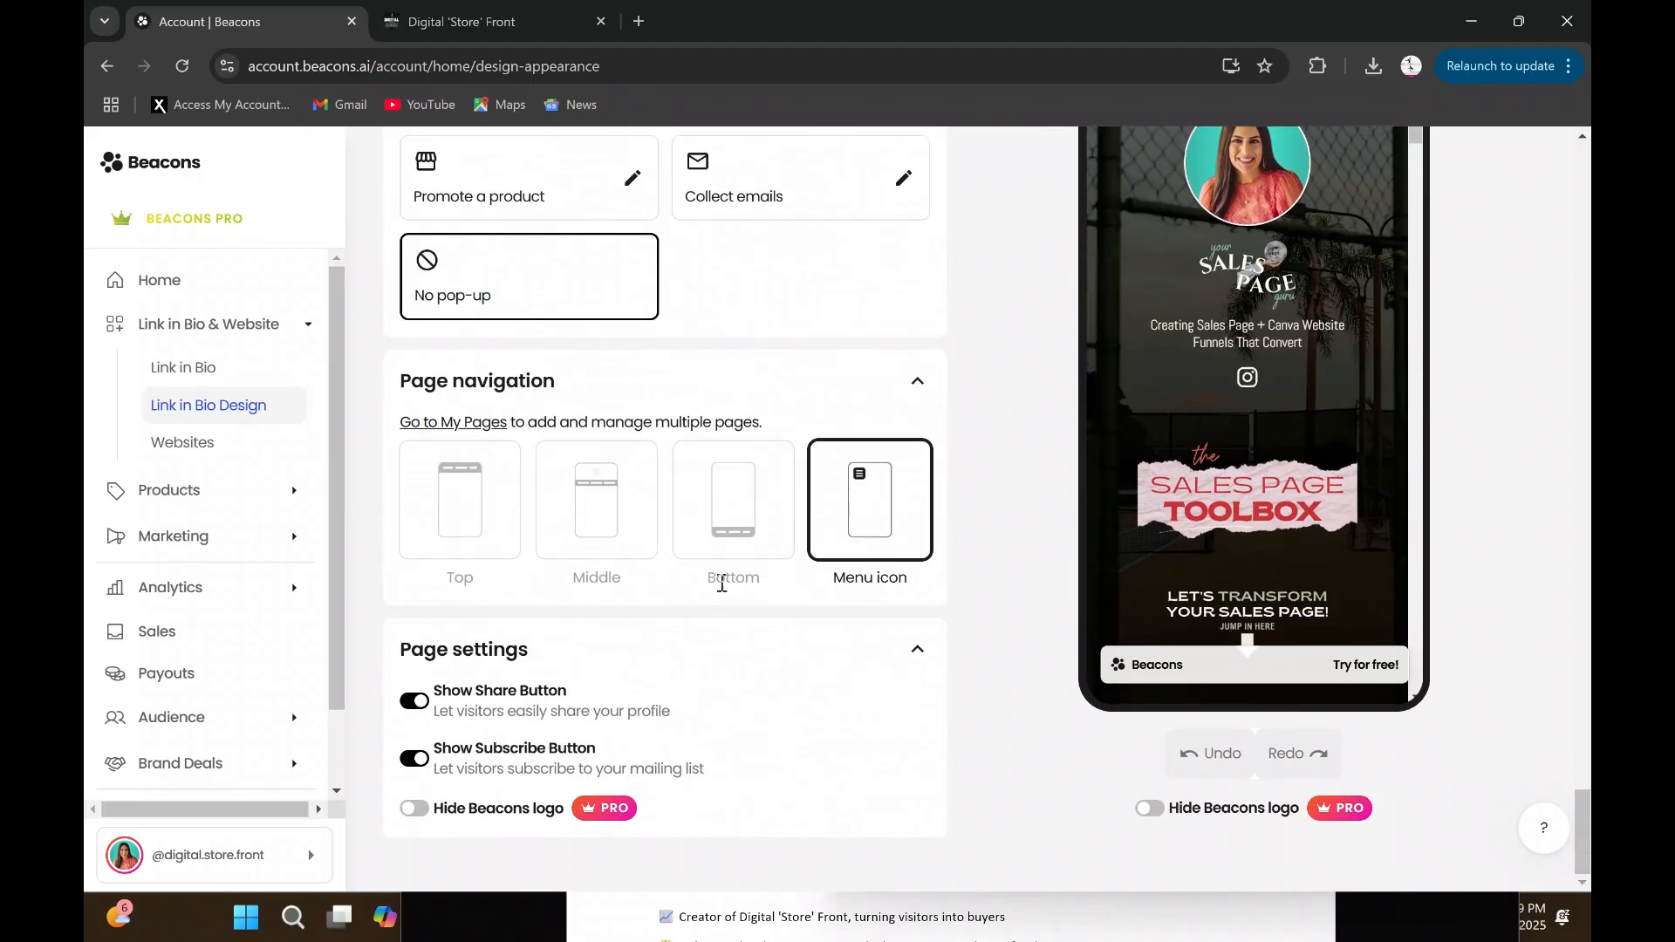
click(453, 519)
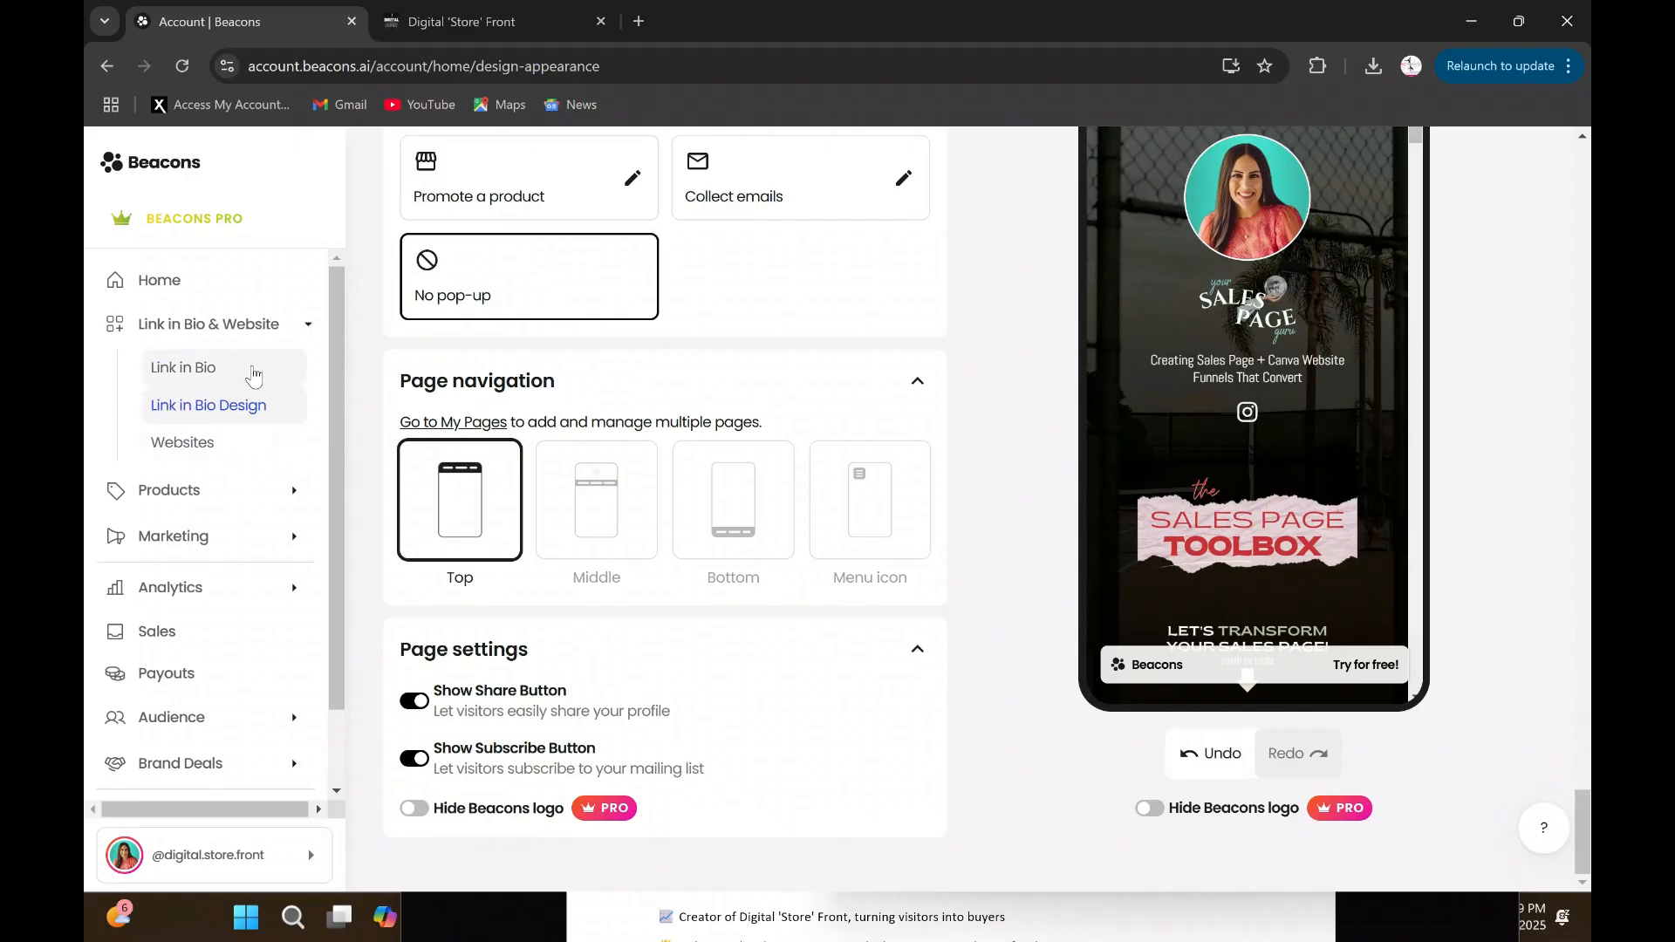
- Open the "tspt test" page among the Link in Bio pages and hide its Header block
click(253, 375)
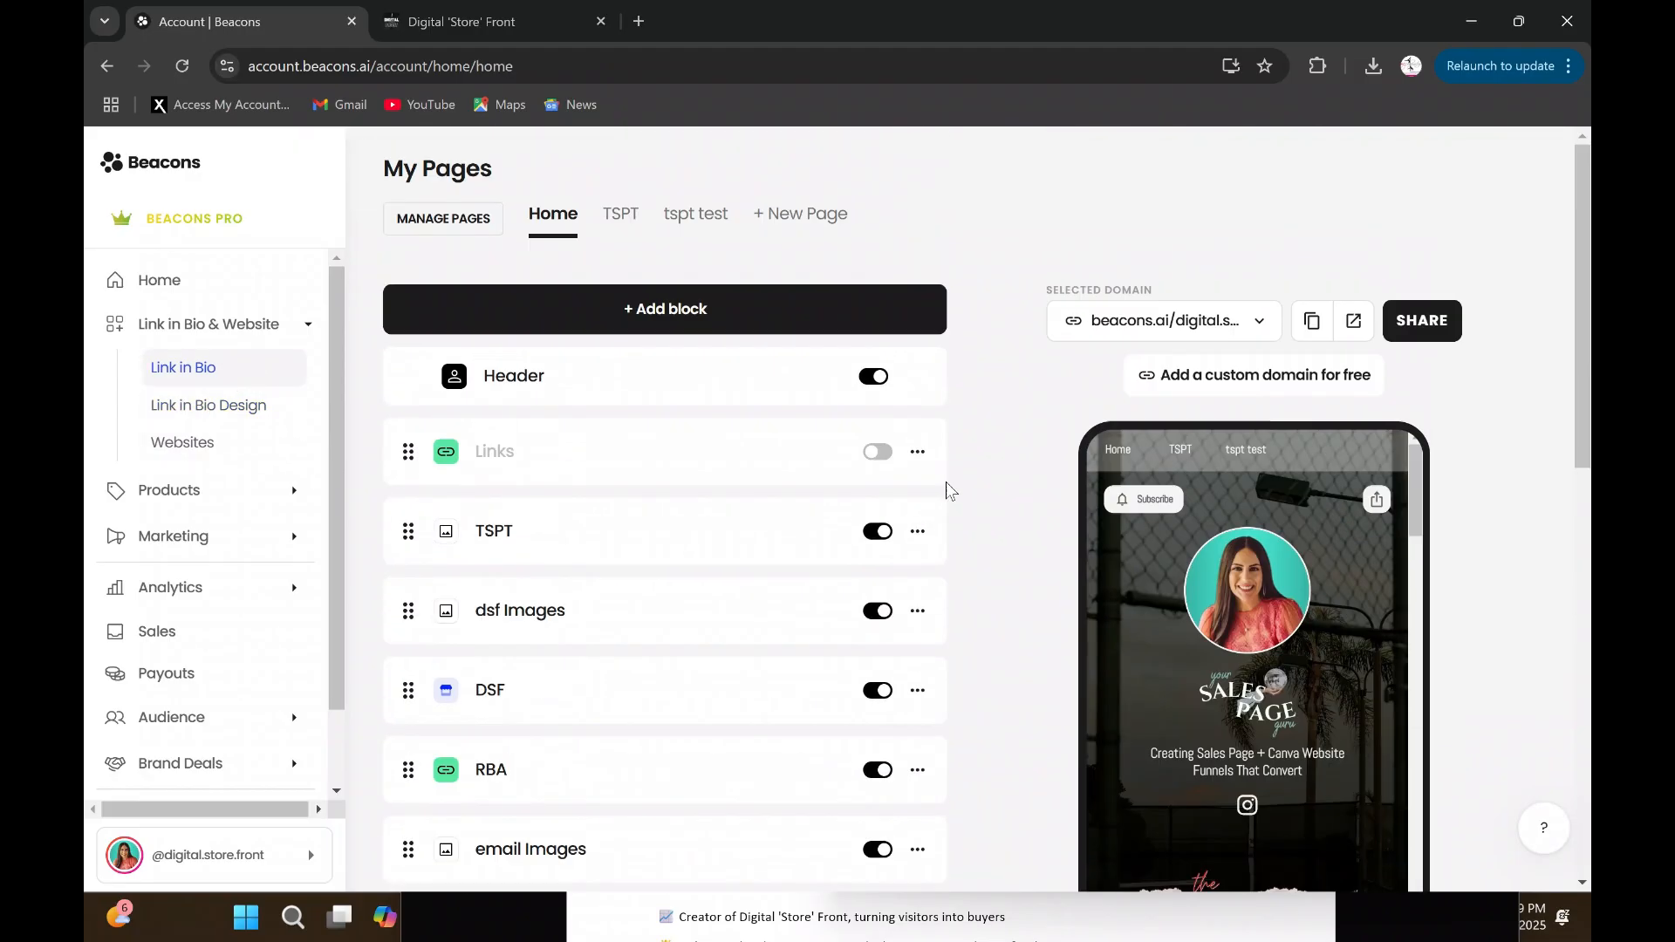
click(686, 220)
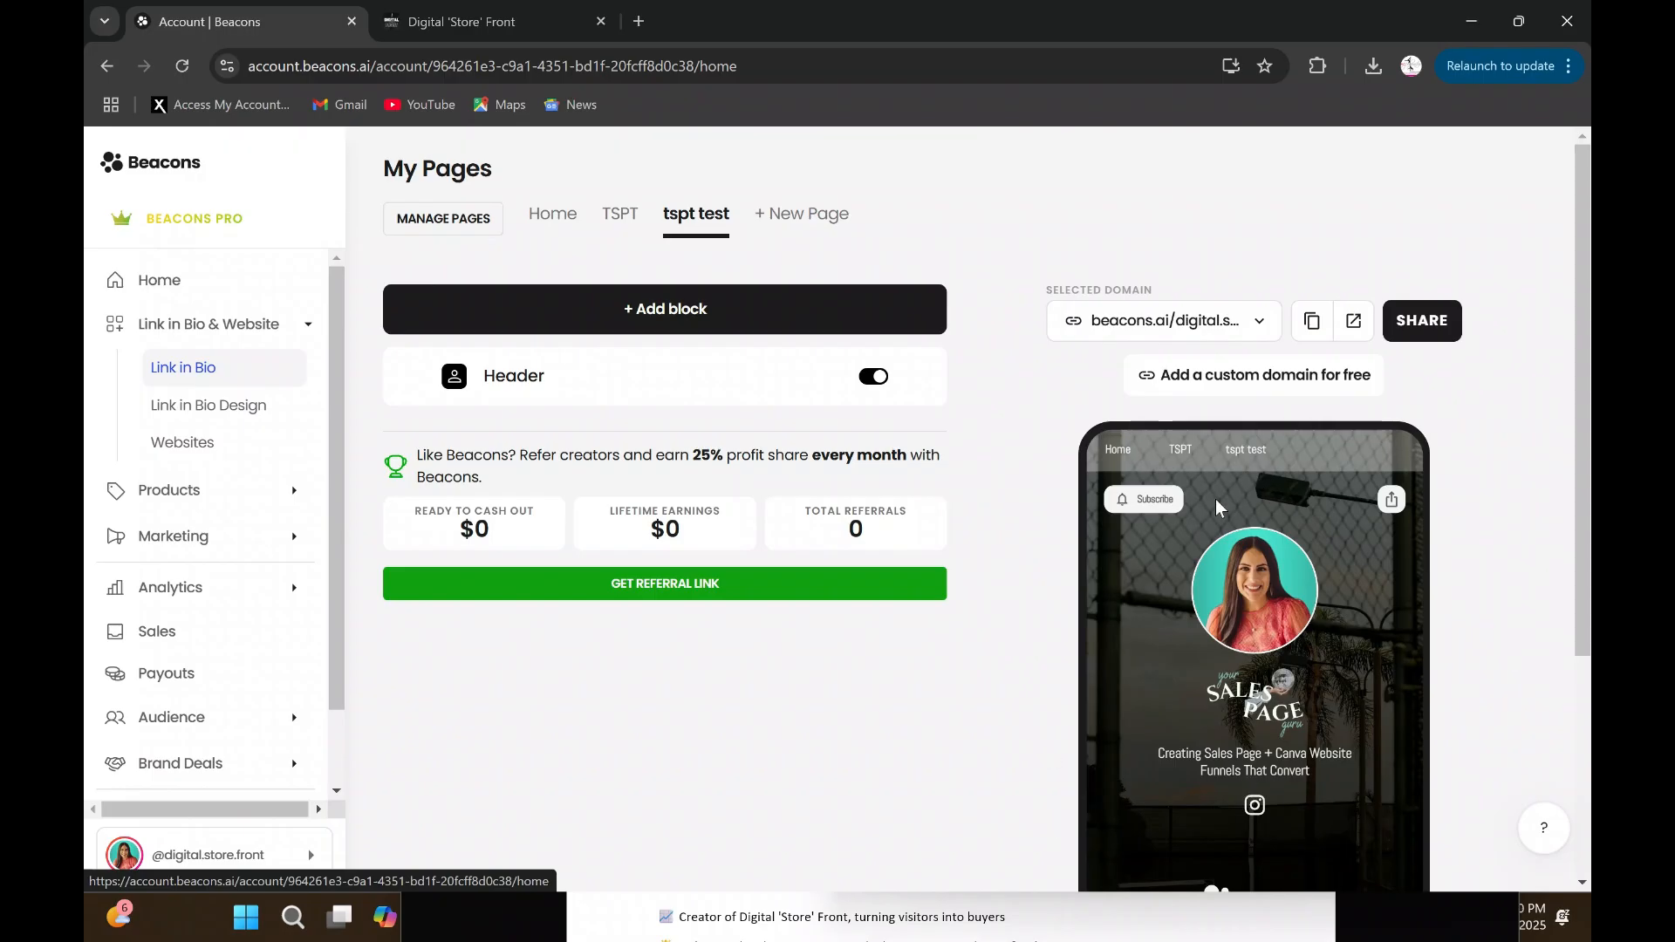
click(874, 381)
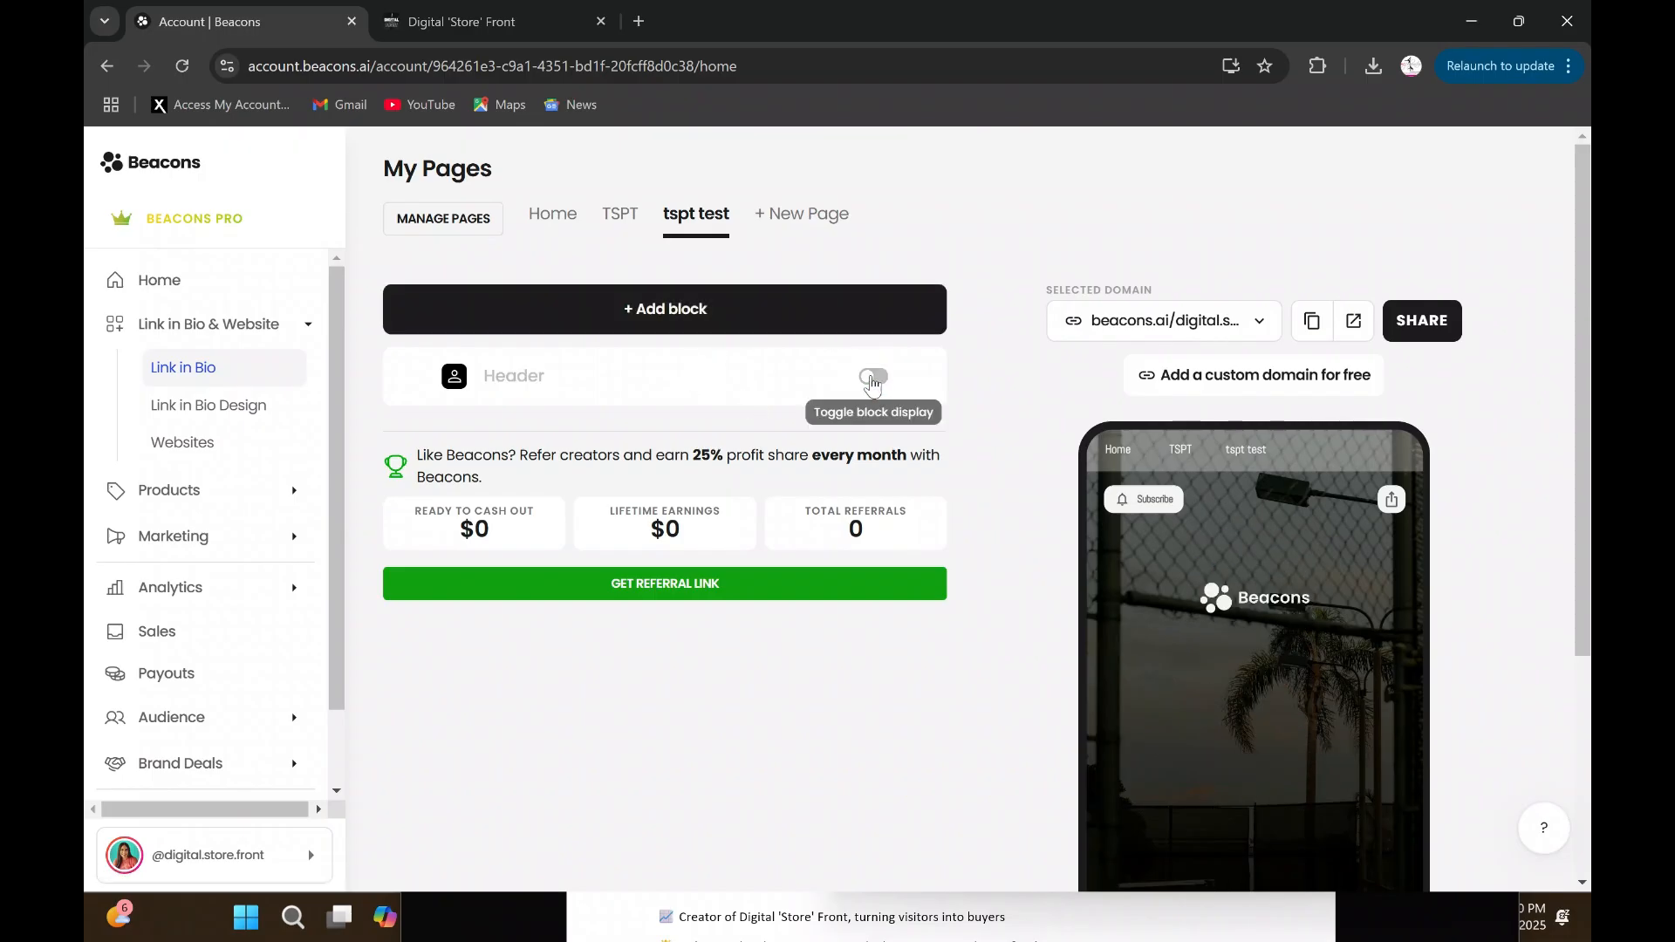
scroll(1238, 495, down, 3)
scroll(1262, 605, up, 3)
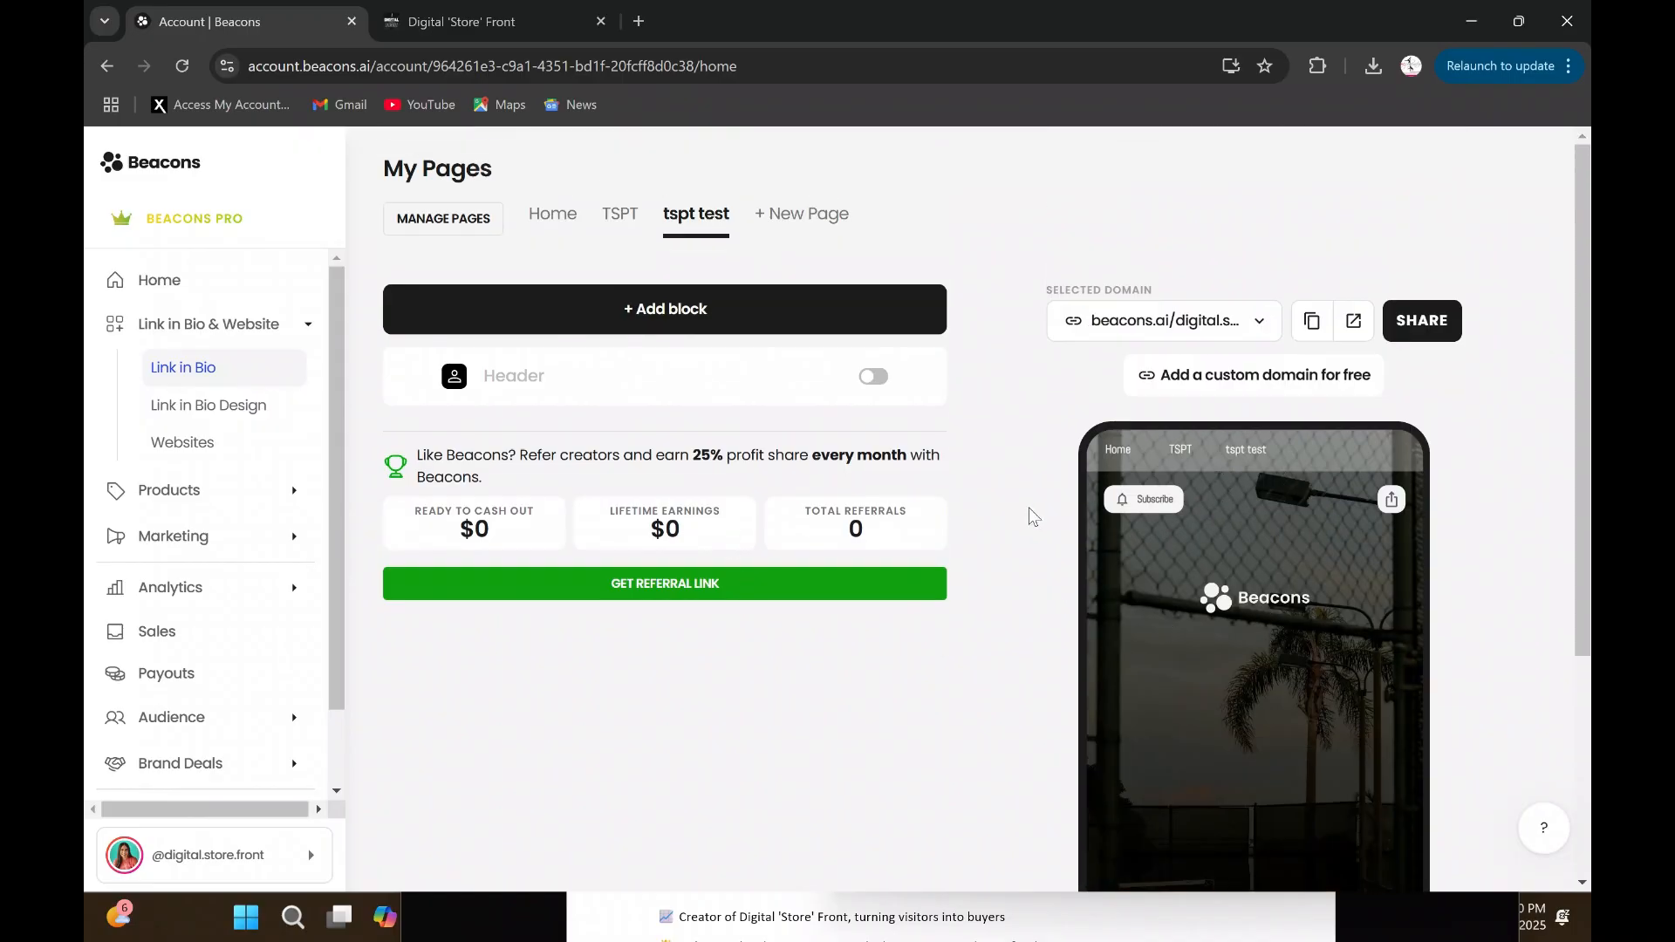
- Add an Images block to the "tspt test" page and upload the image "Beacons Store Headers (5)" into it
click(766, 305)
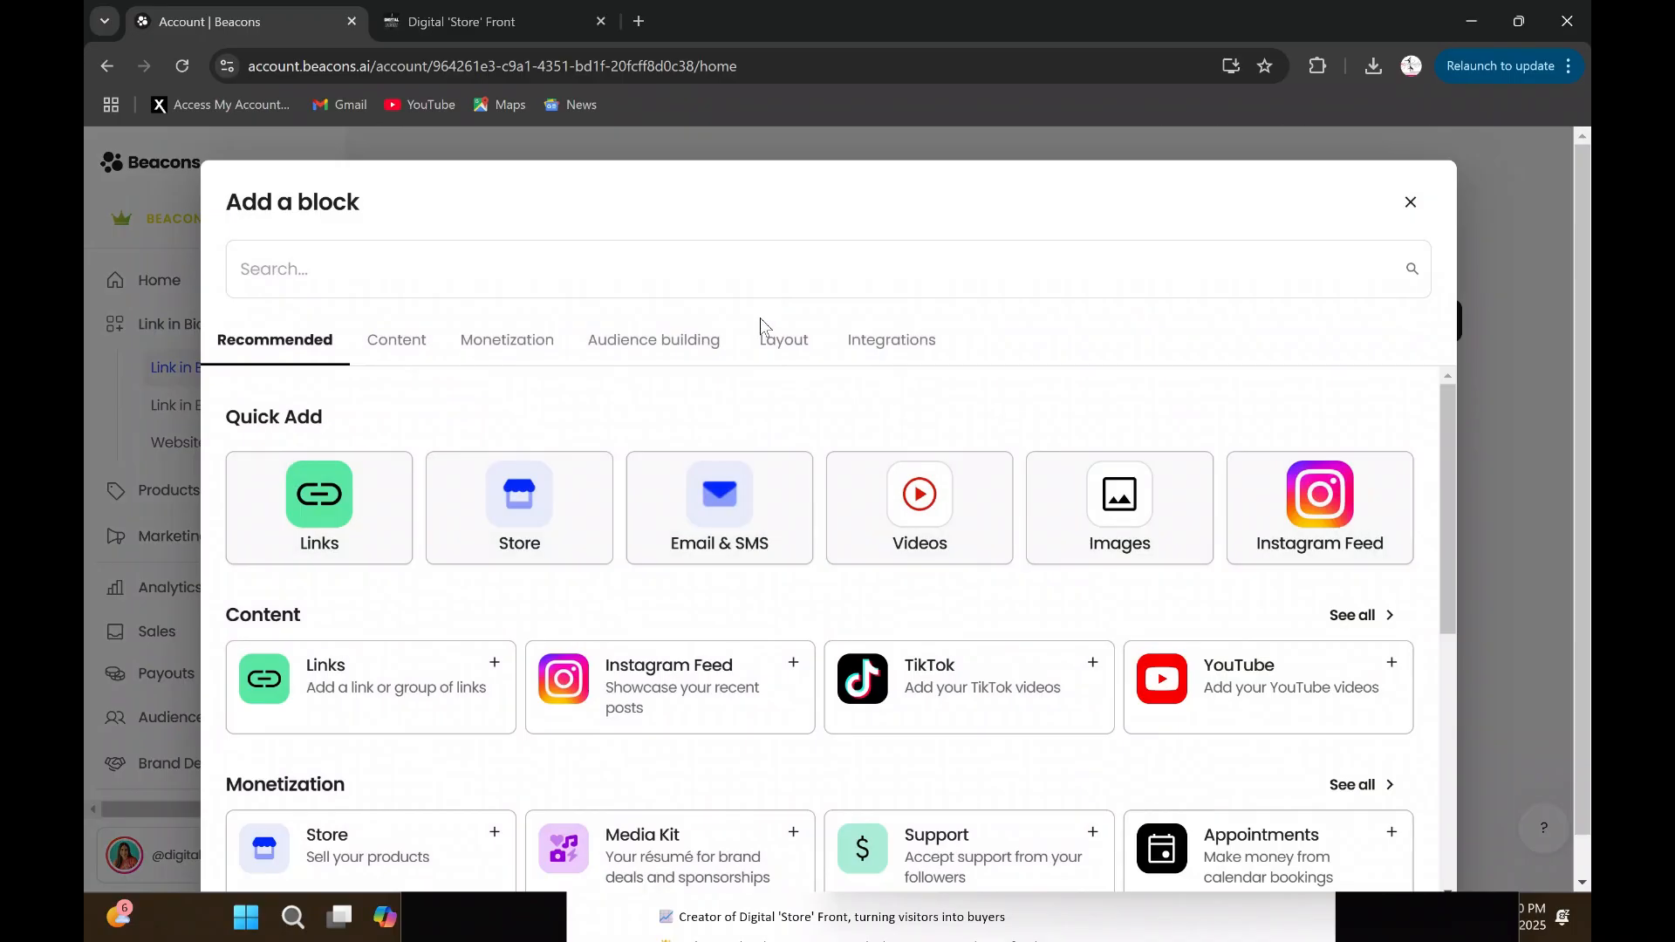
click(1137, 517)
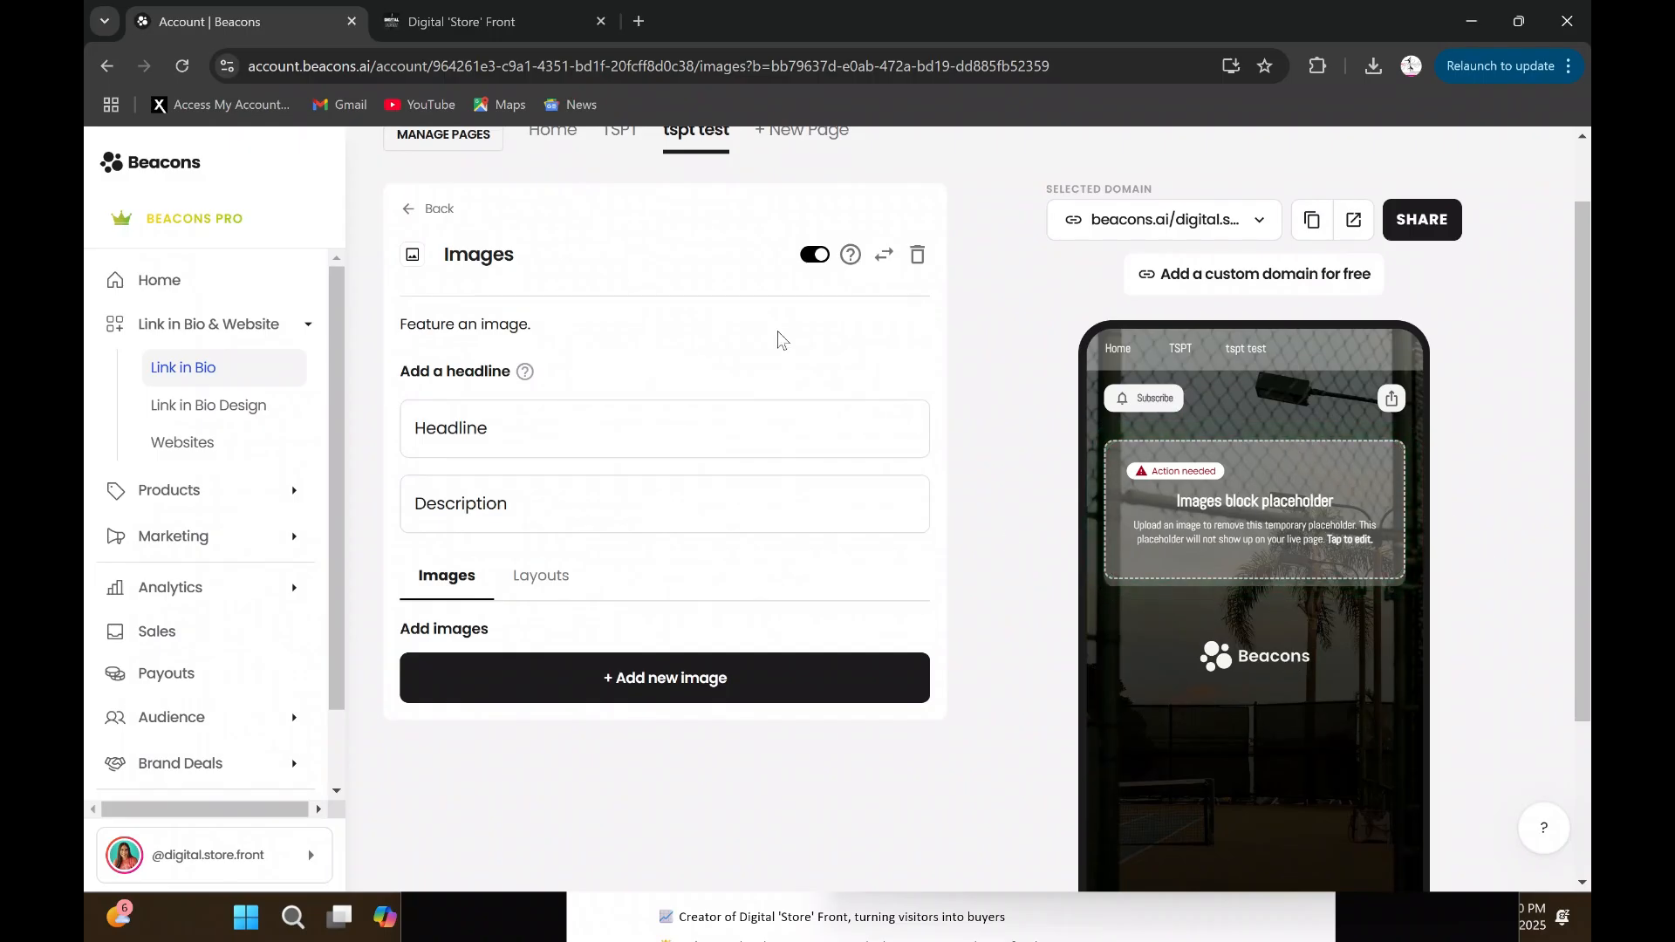
click(688, 696)
click(863, 307)
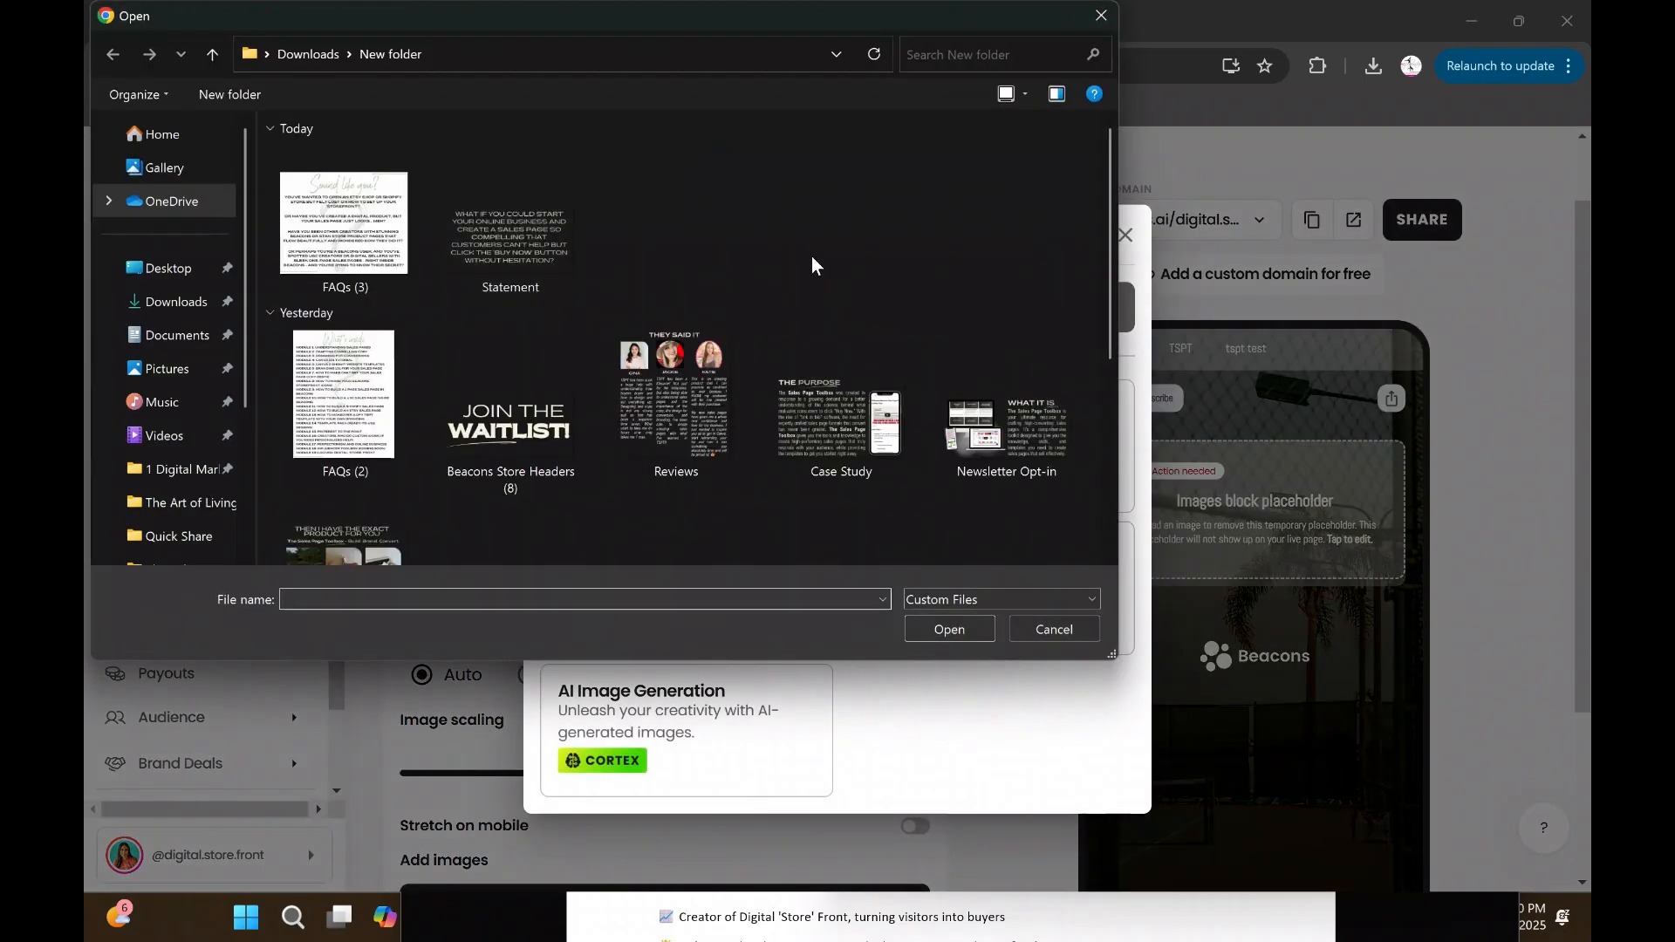
scroll(817, 258, down, 1)
scroll(818, 253, down, 3)
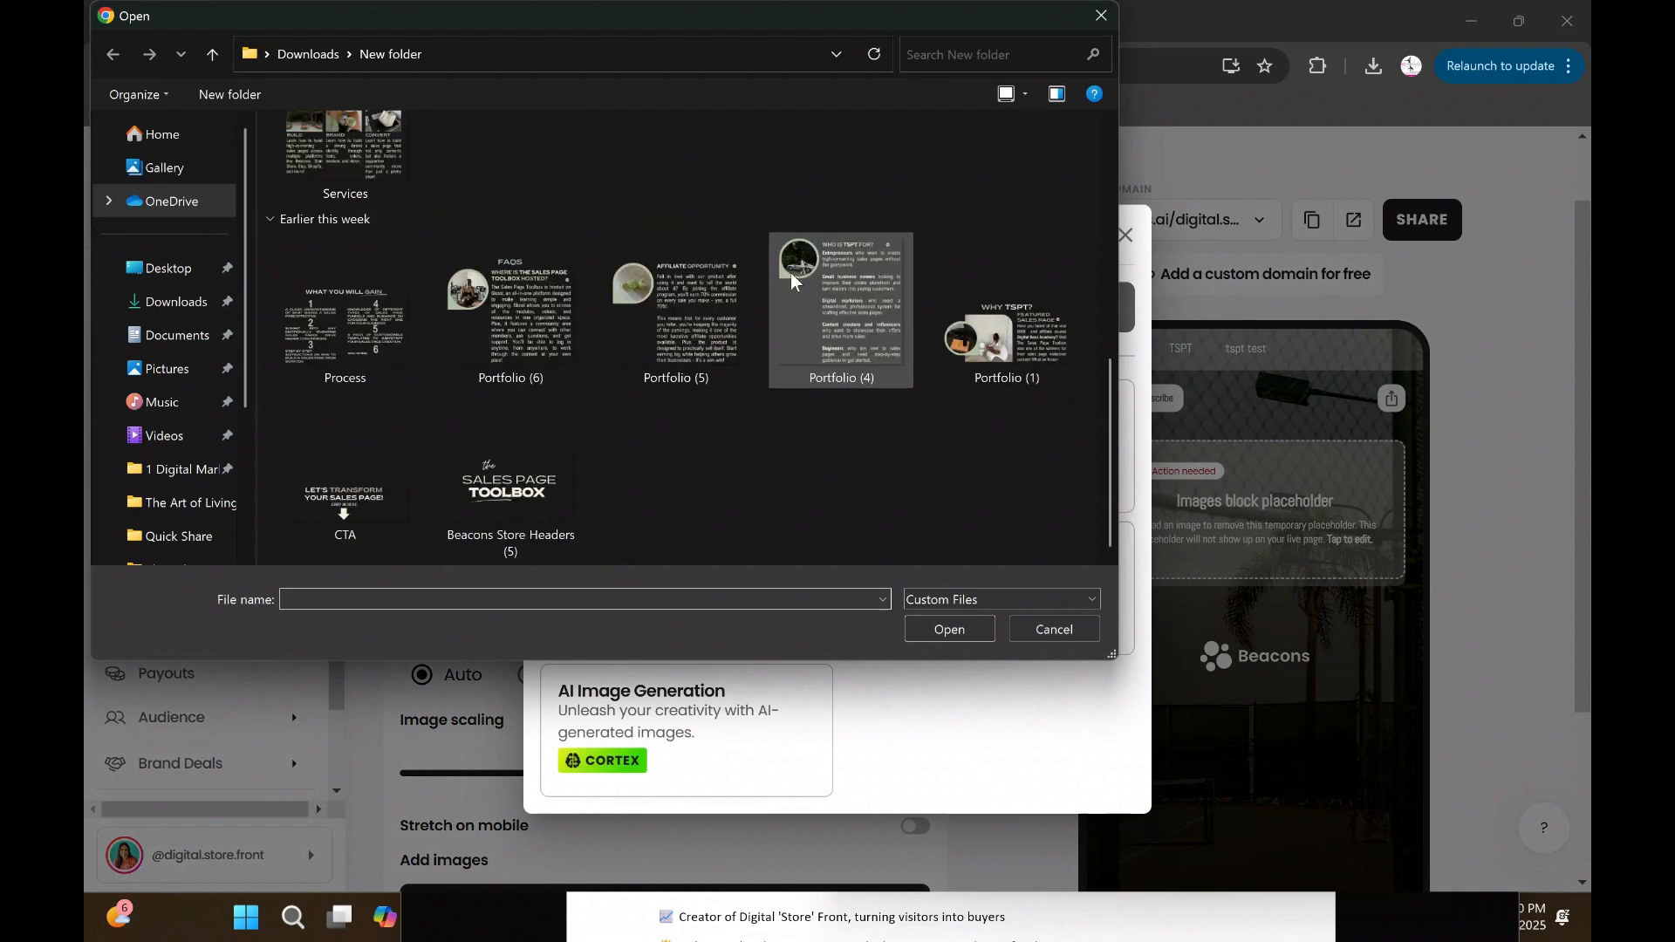
click(532, 495)
click(951, 629)
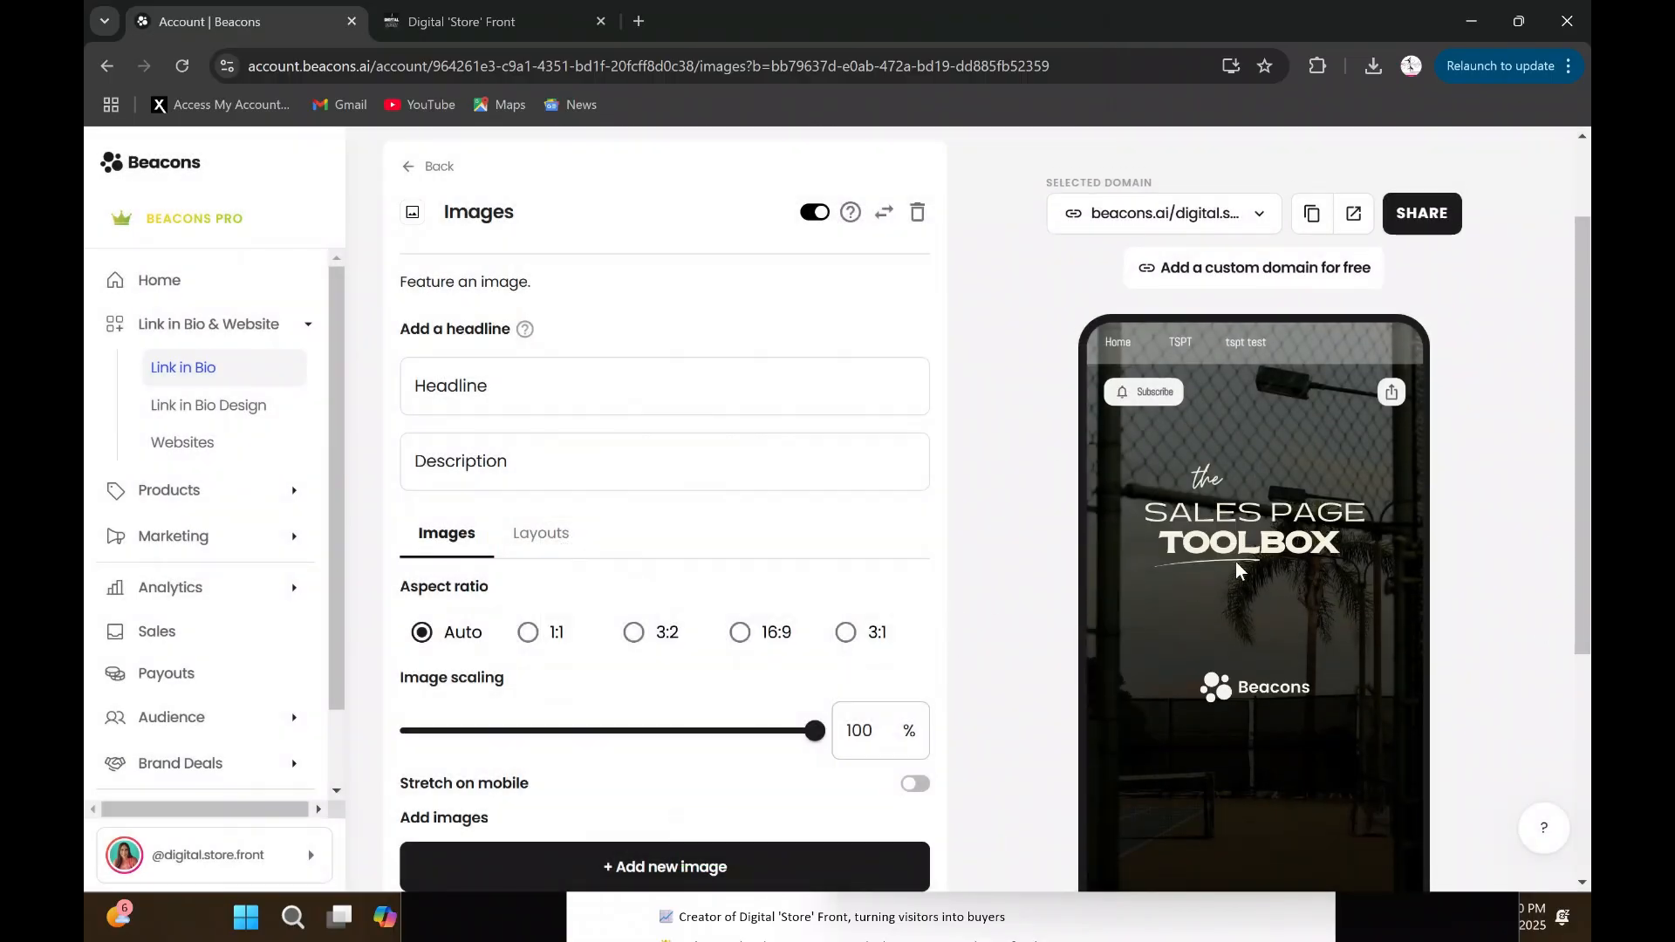
- Try the 1:1, 3:2, 16:9 and 3:1 aspect ratios on the uploaded image, then return it to Auto
scroll(883, 476, down, 1)
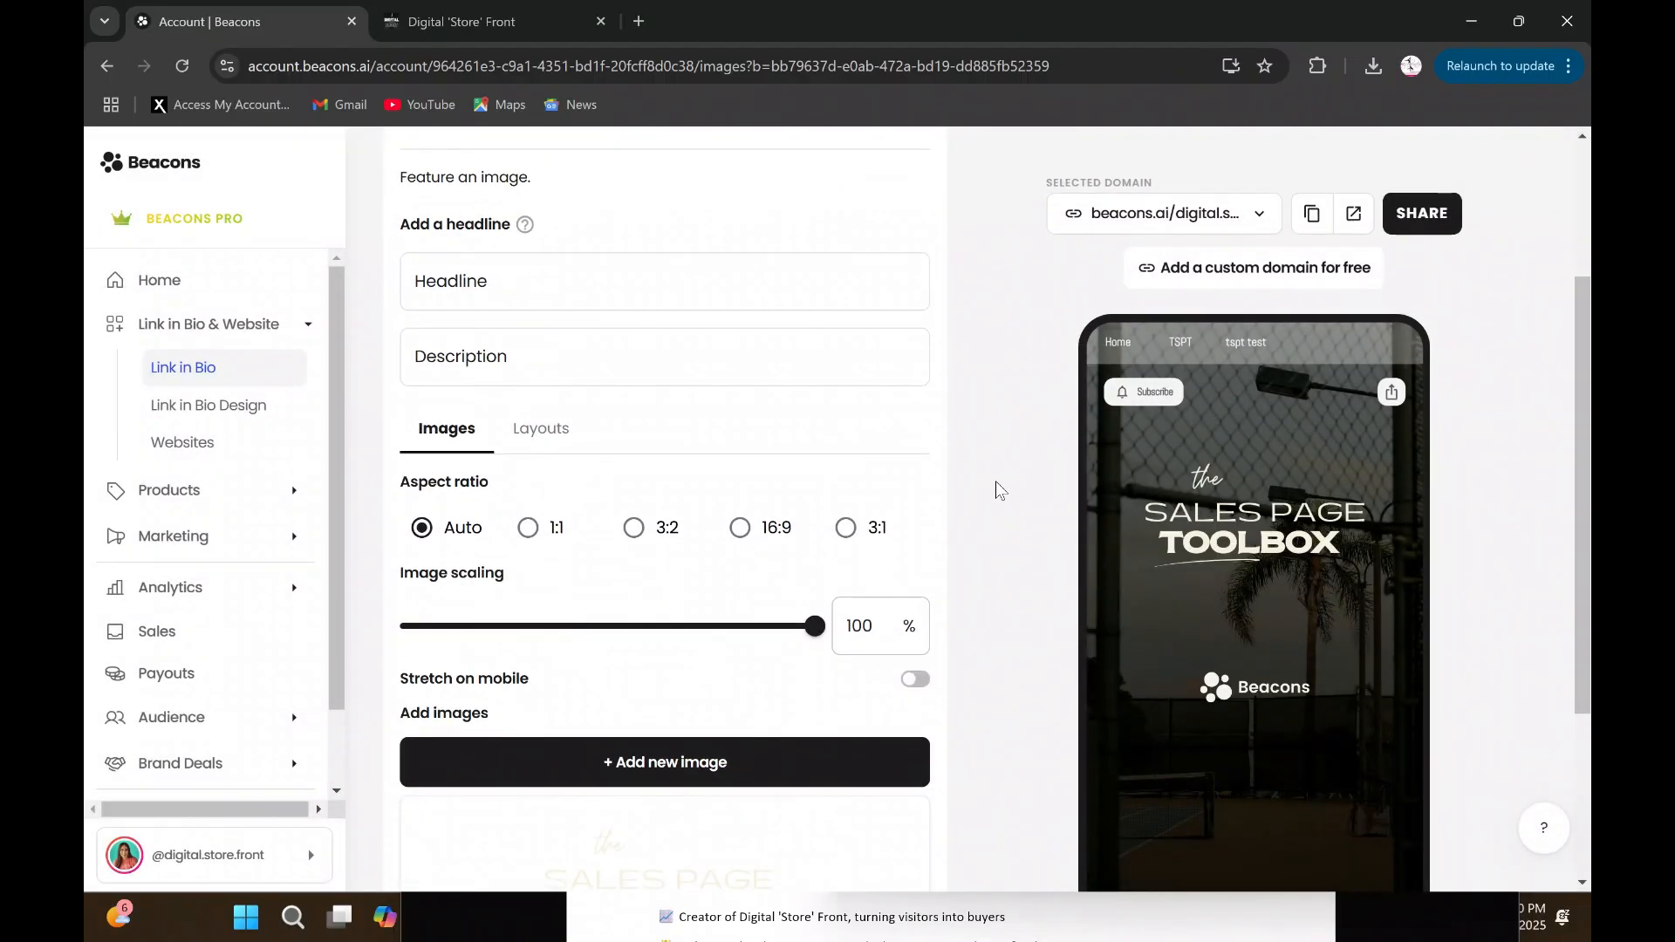
scroll(1004, 479, down, 1)
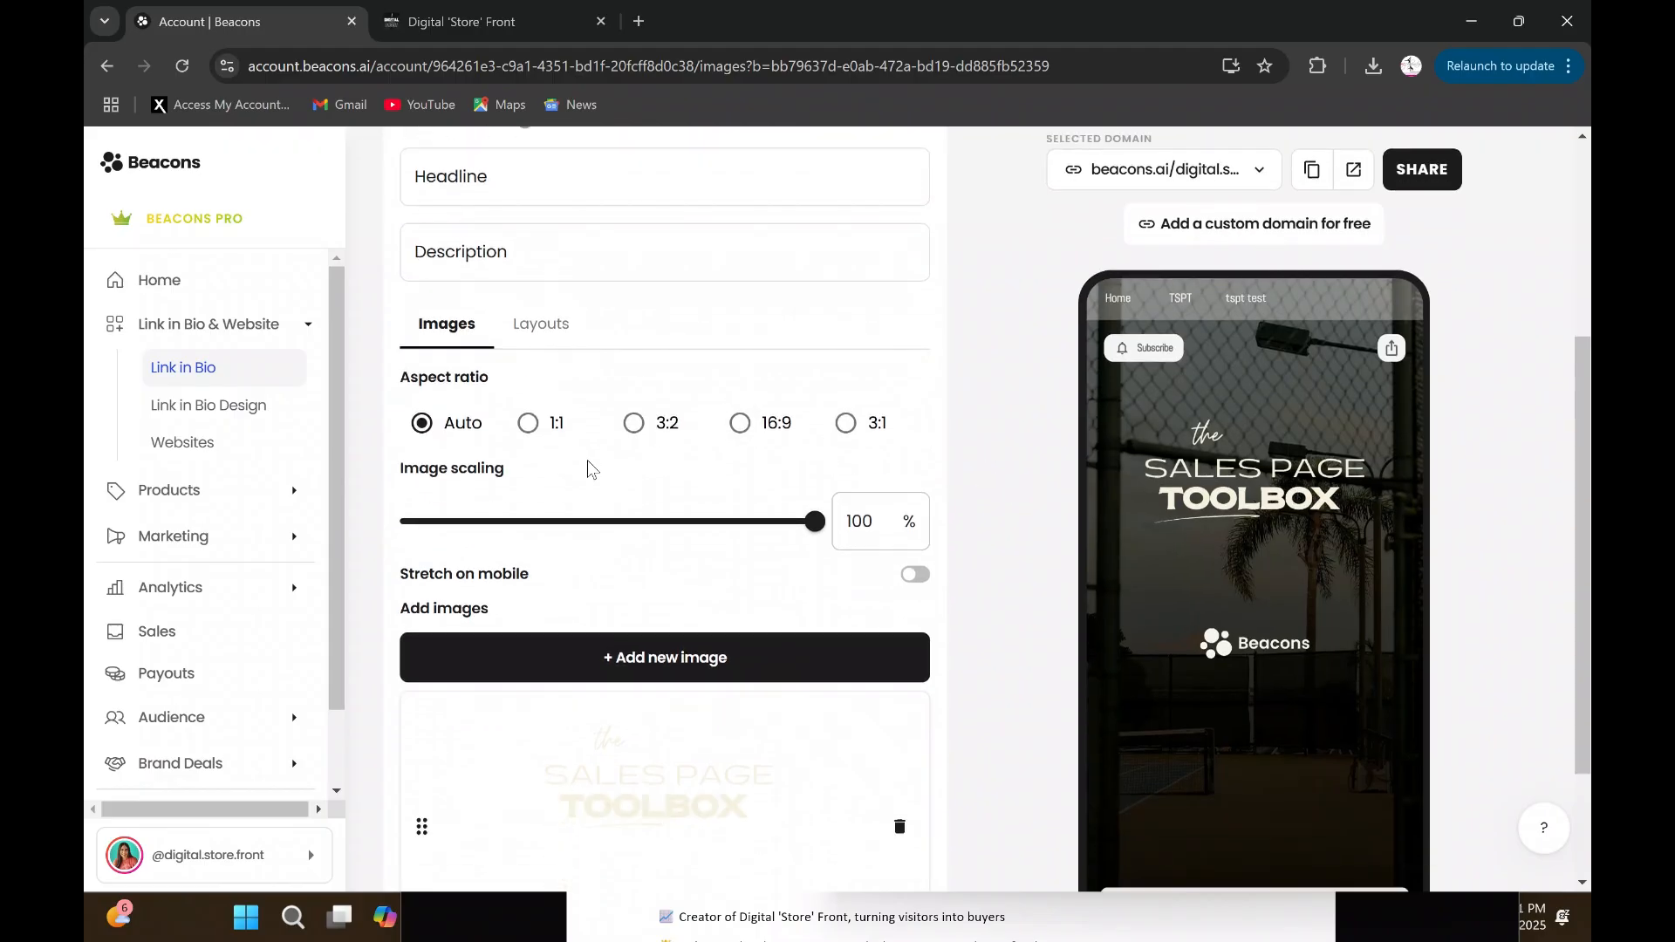
click(517, 424)
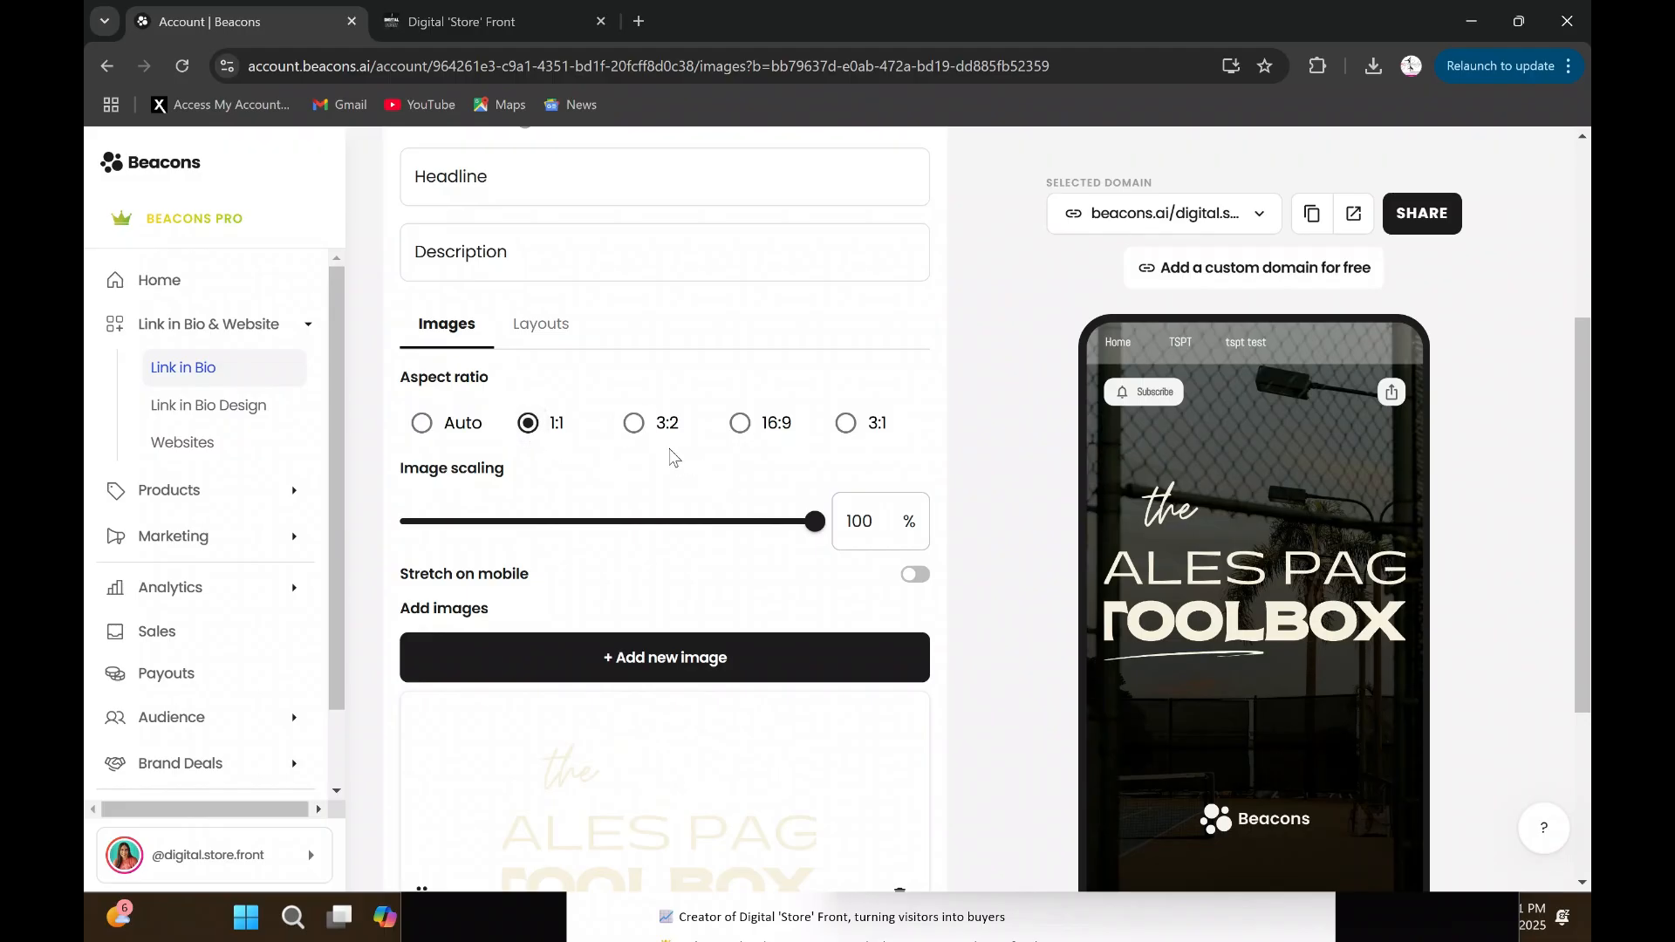
click(637, 425)
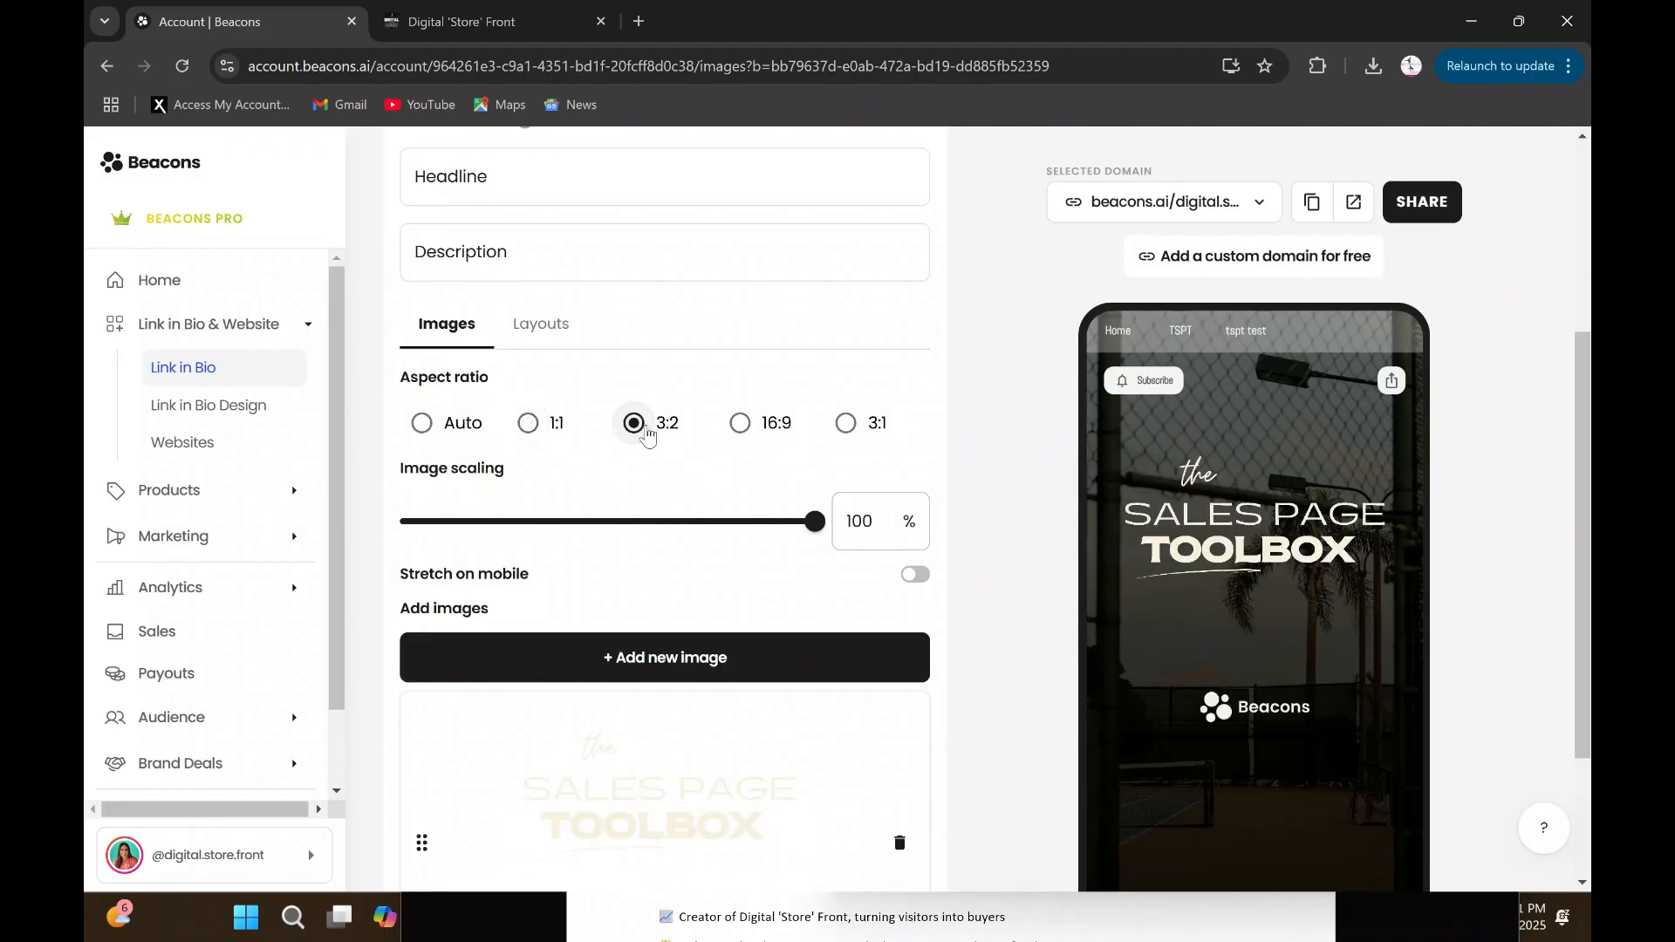
click(743, 428)
click(845, 423)
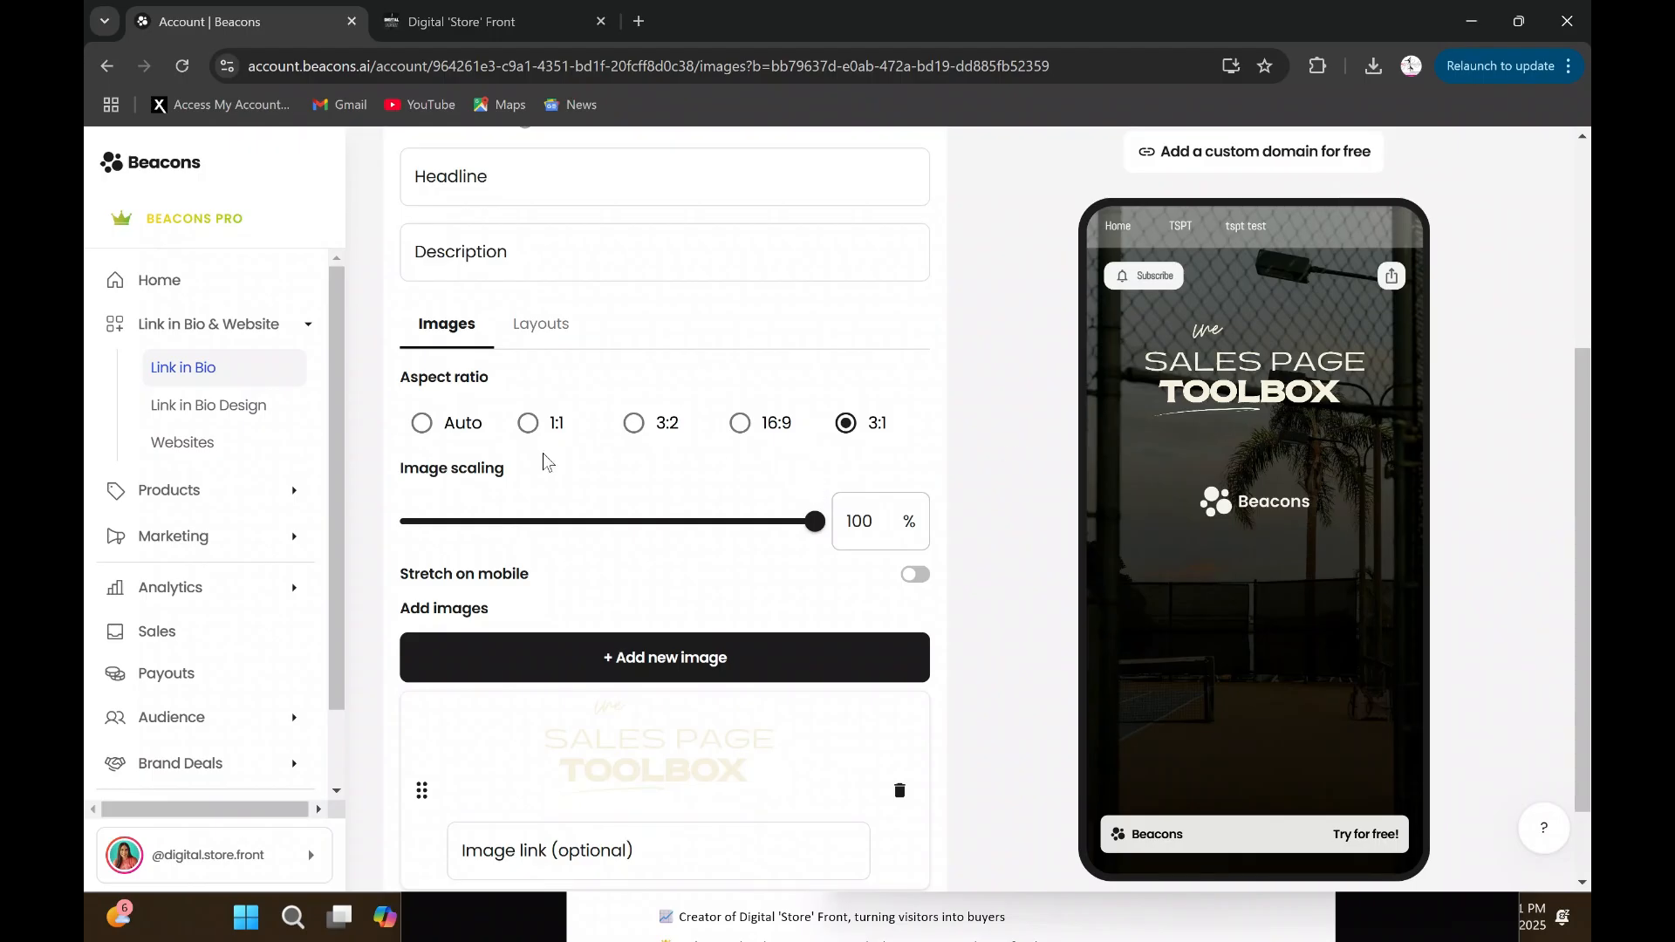
click(424, 424)
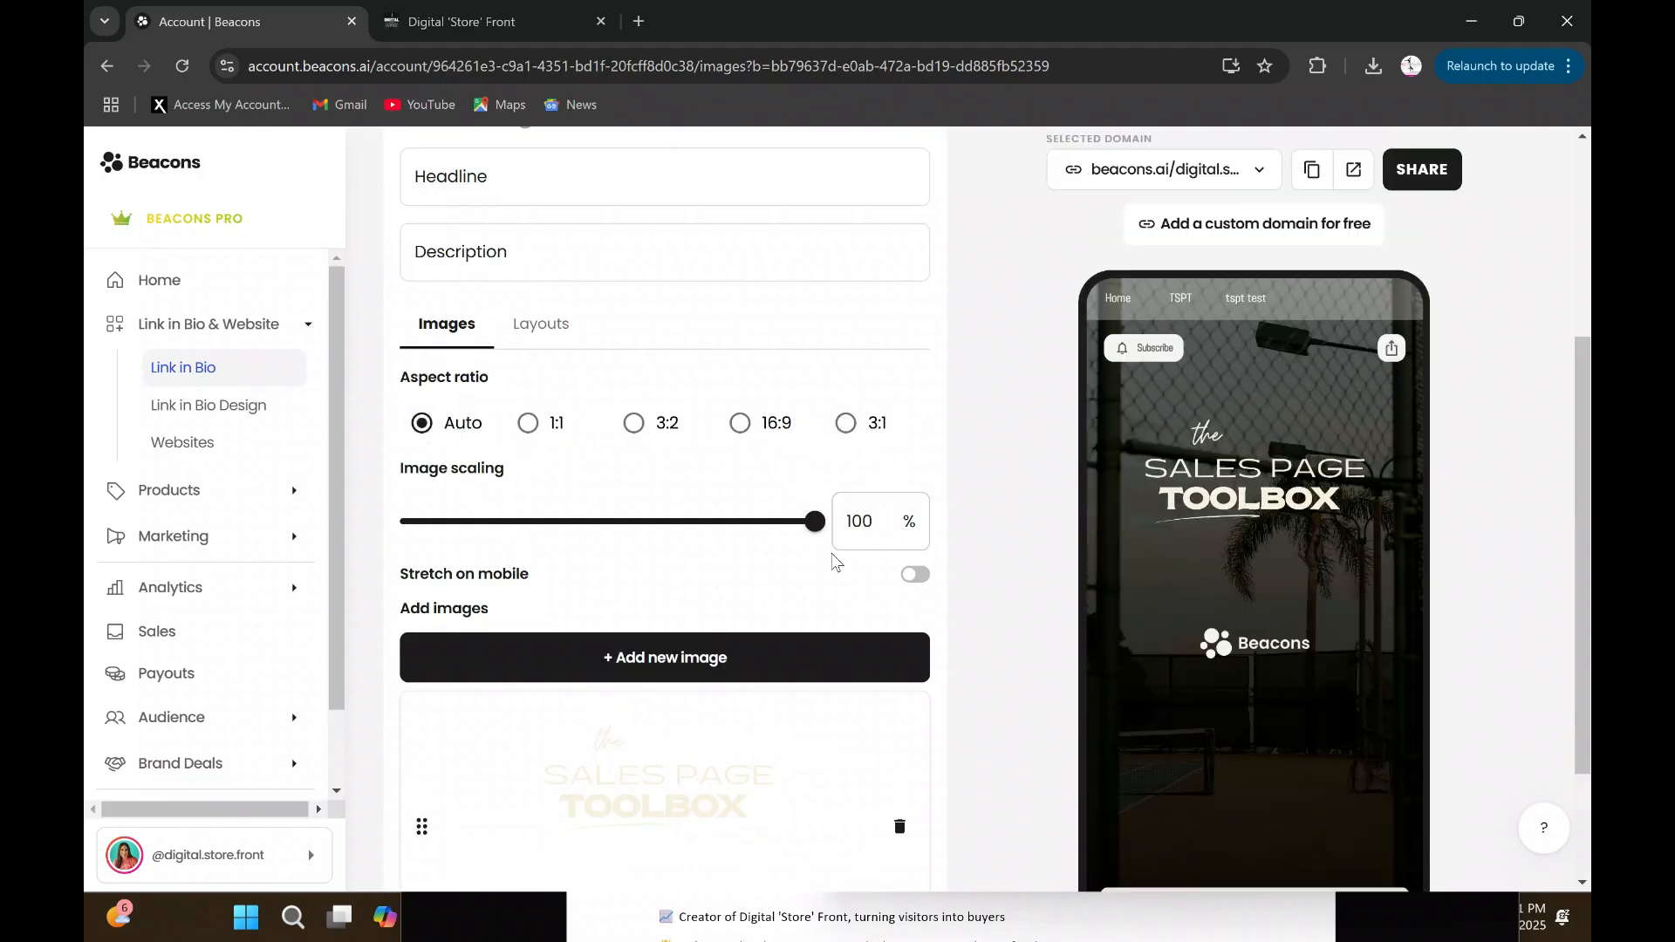
- Set the image scaling to 100% and enable Stretch on mobile for the Images block
mouse_move(814, 521)
mouse_down()
mouse_move(610, 524)
mouse_move(833, 515)
mouse_up()
click(914, 577)
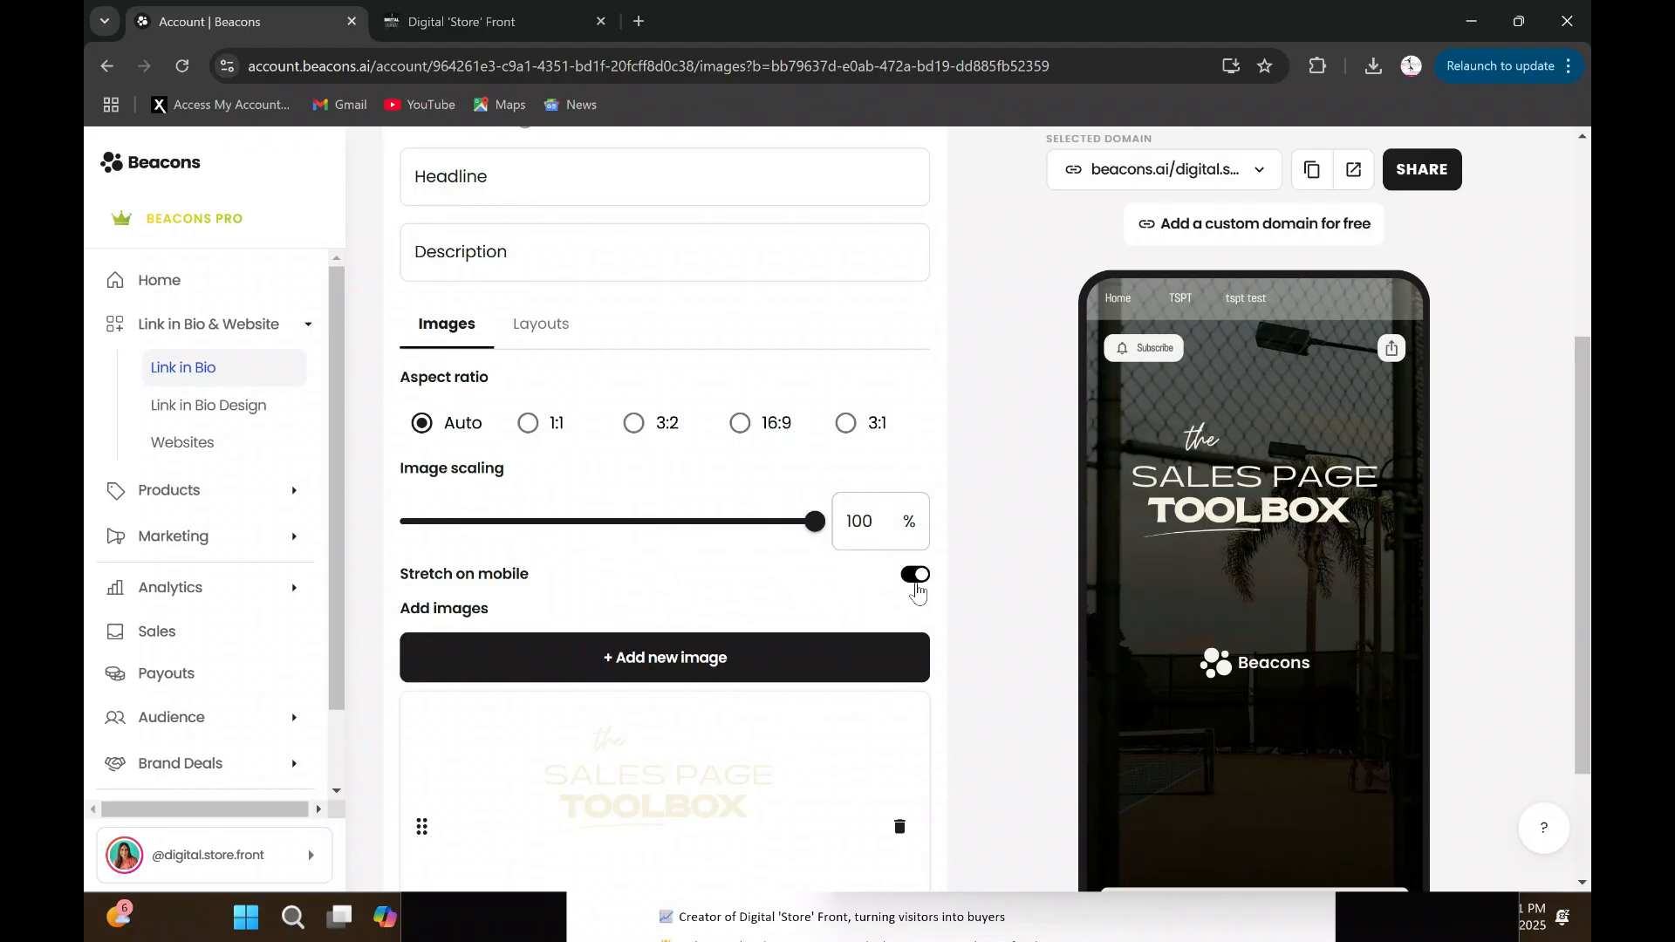
scroll(733, 512, down, 2)
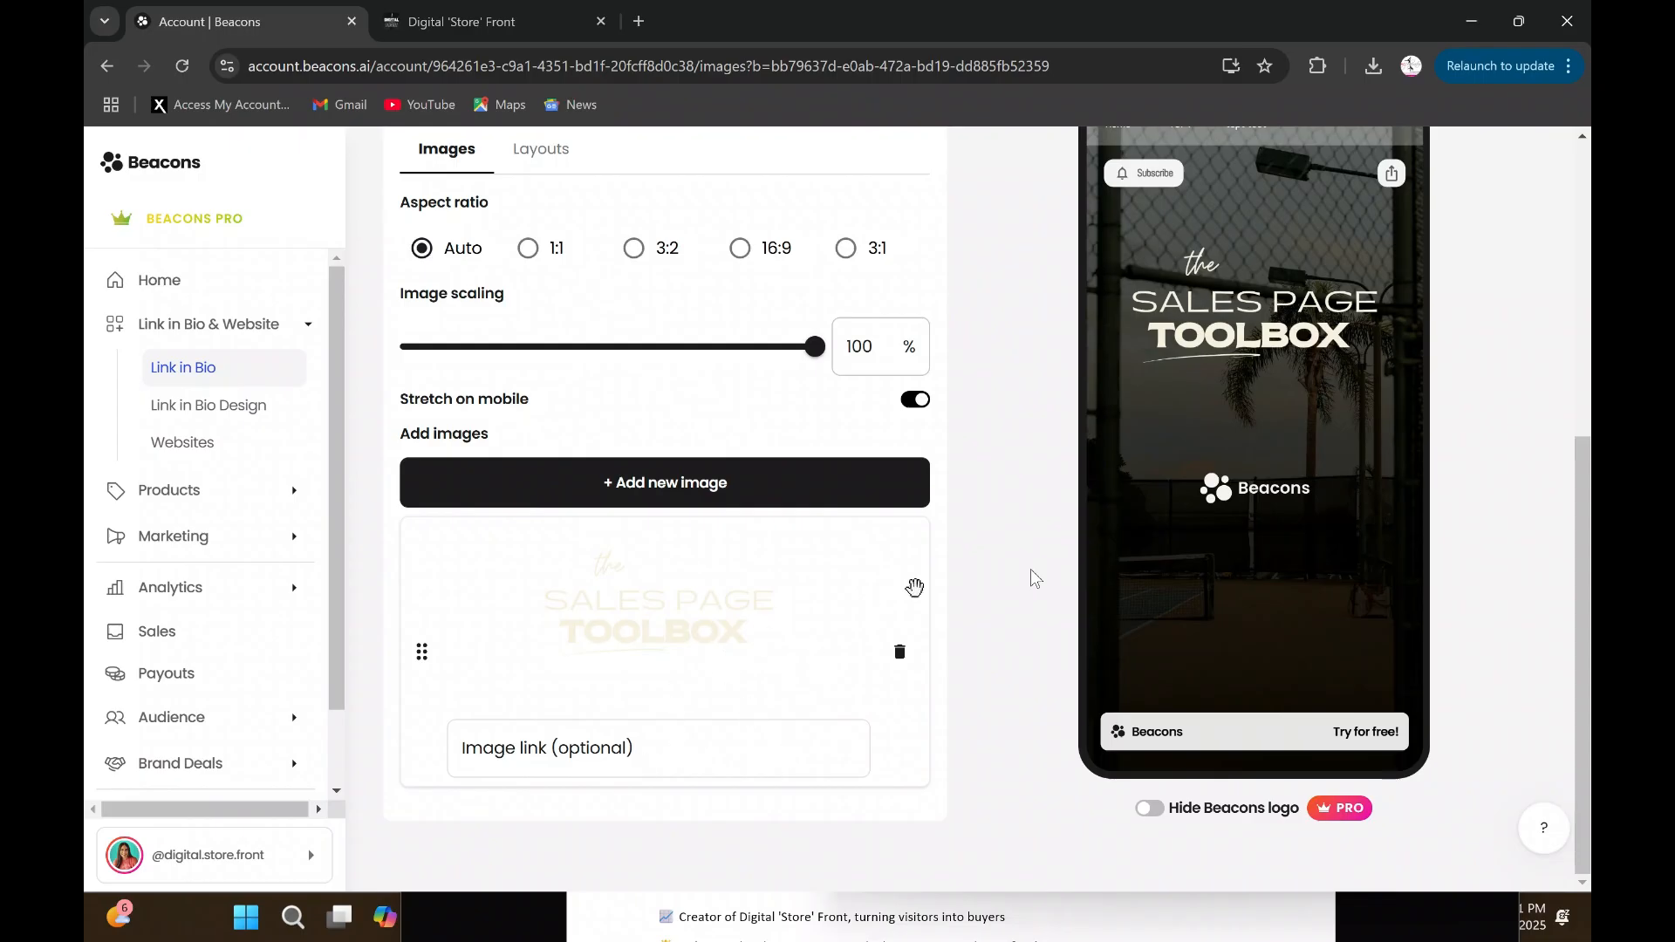
- Try the headline "test" and the description "test" on the Images block
scroll(666, 580, up, 5)
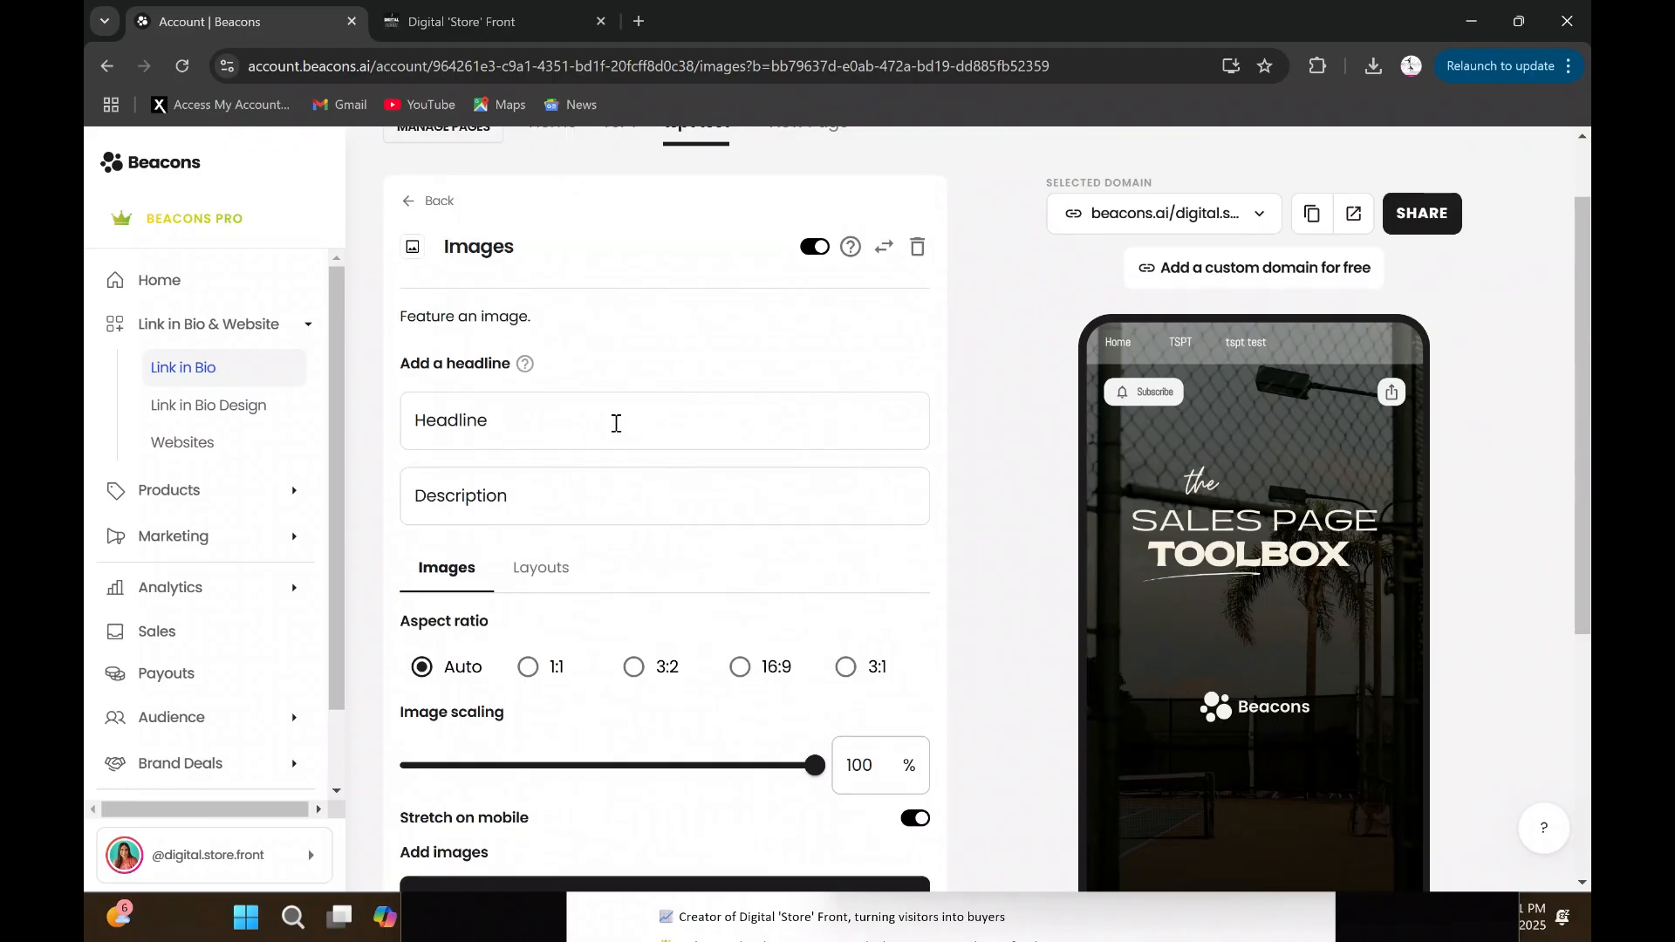
click(511, 425)
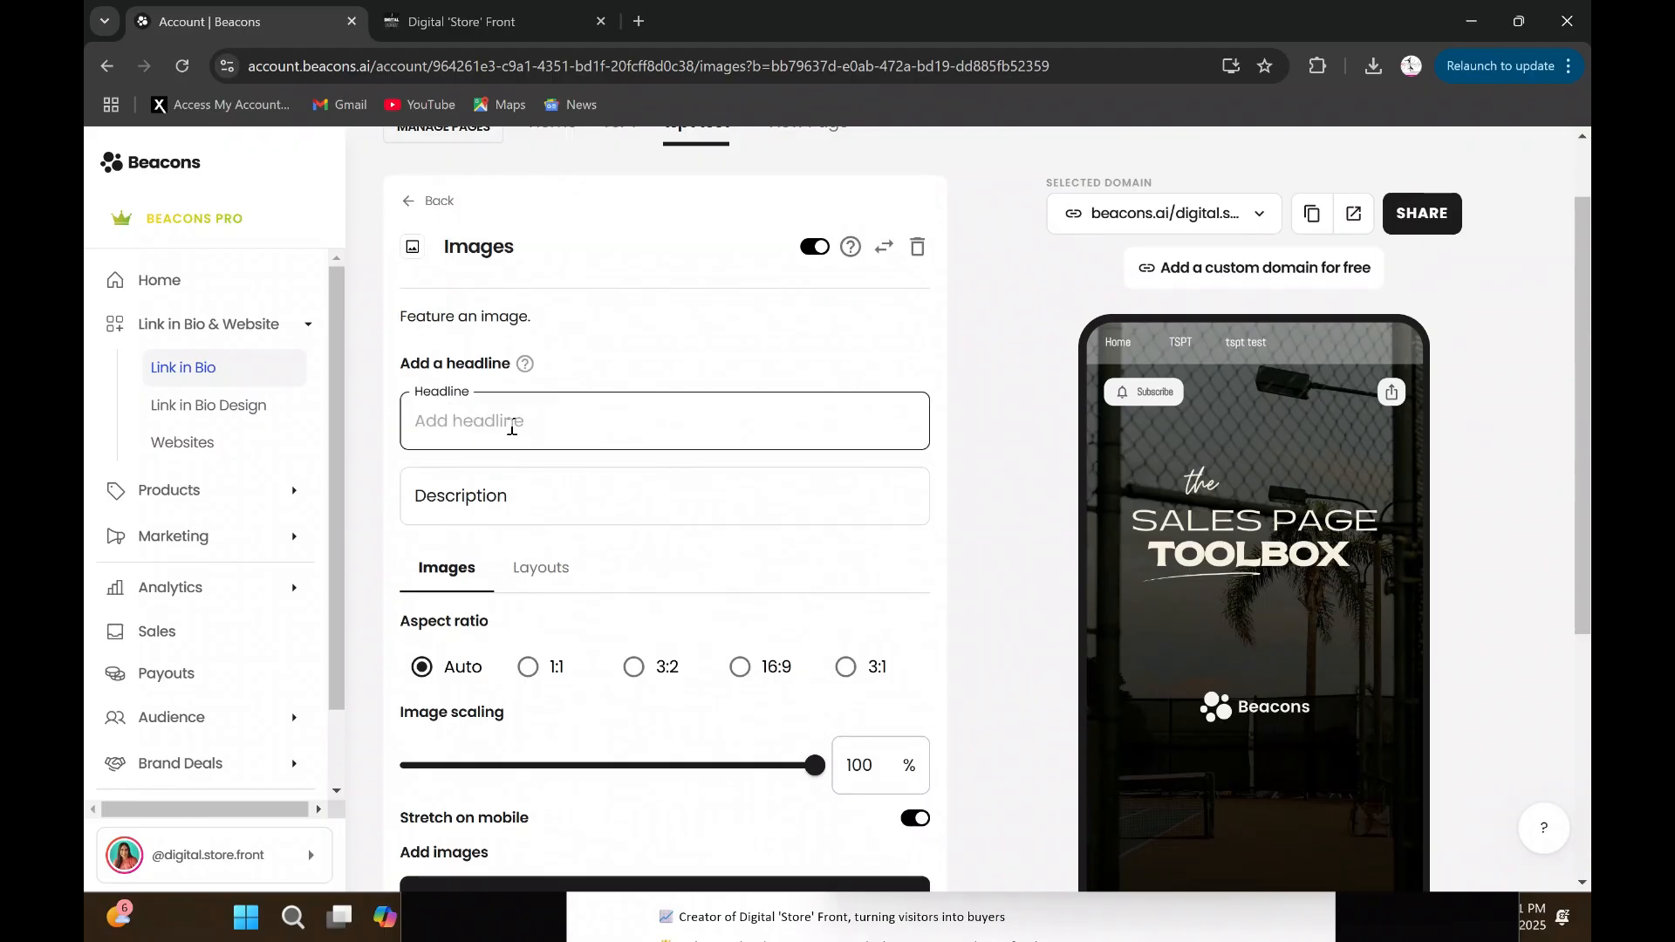
text(test)
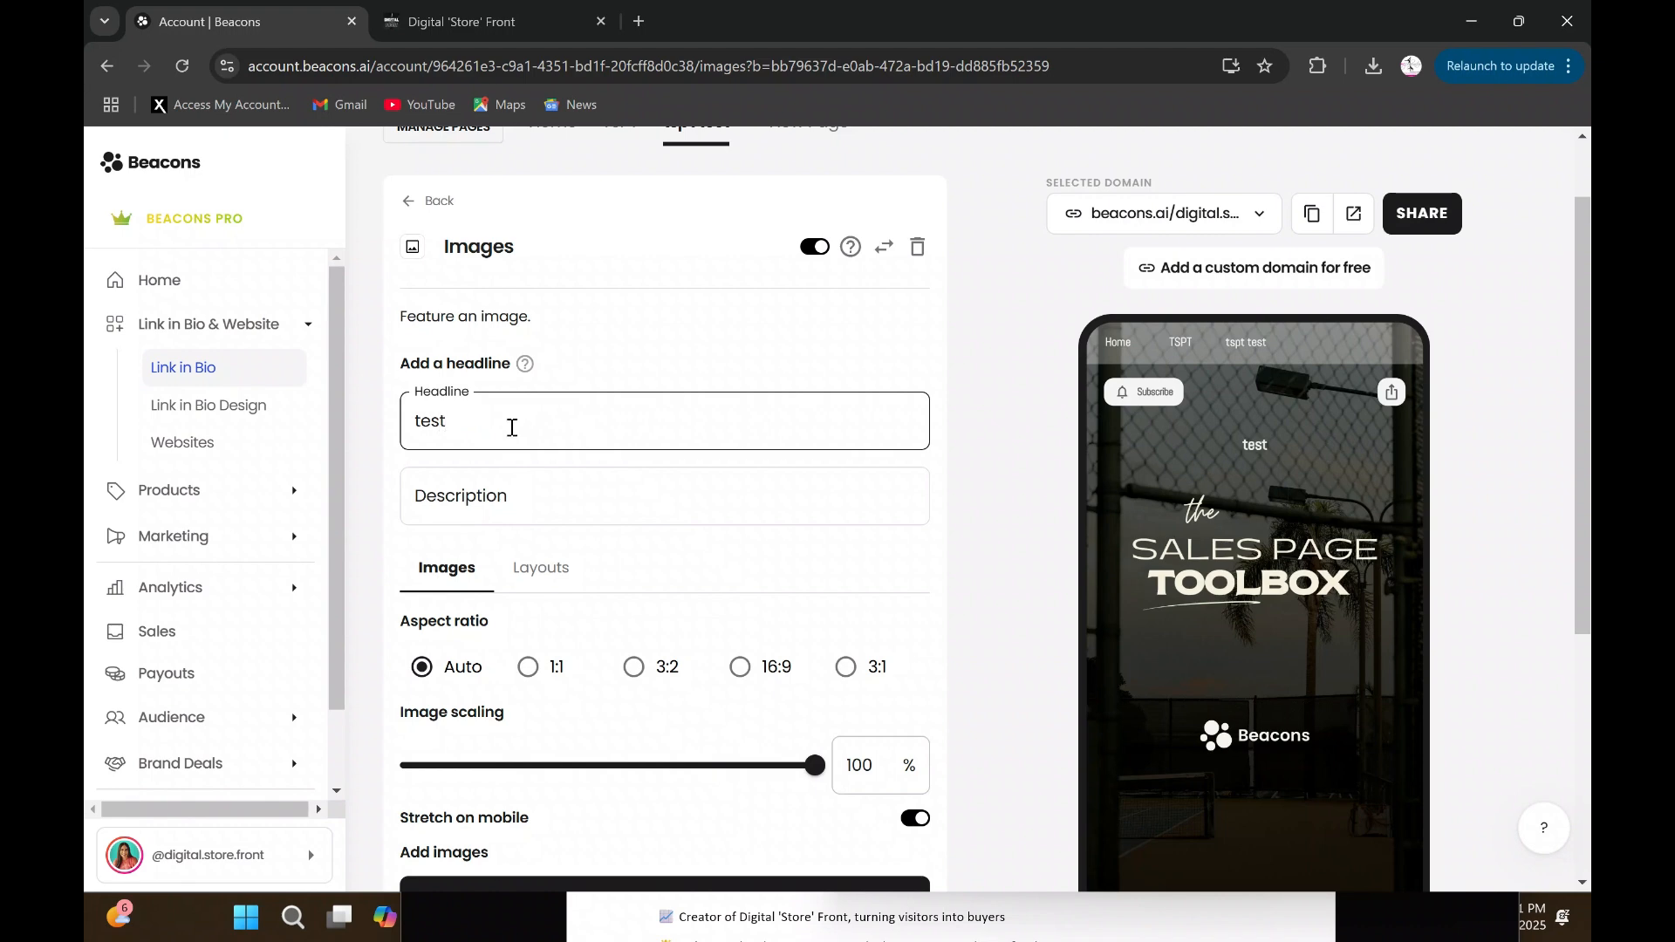
click(530, 499)
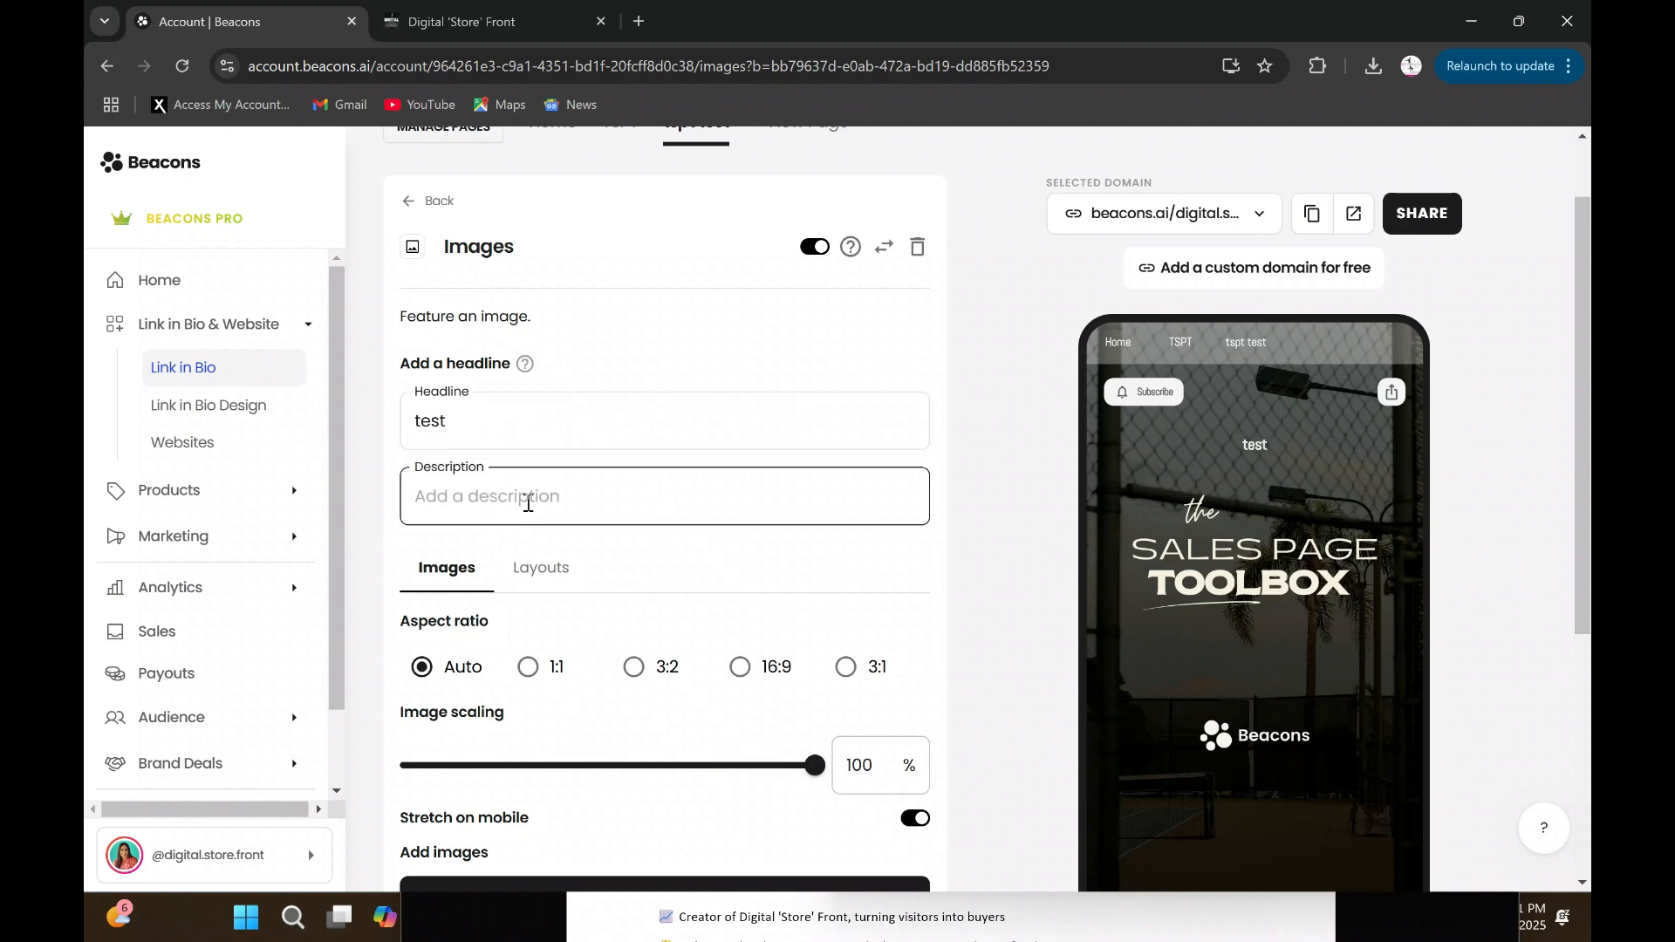
text(test)
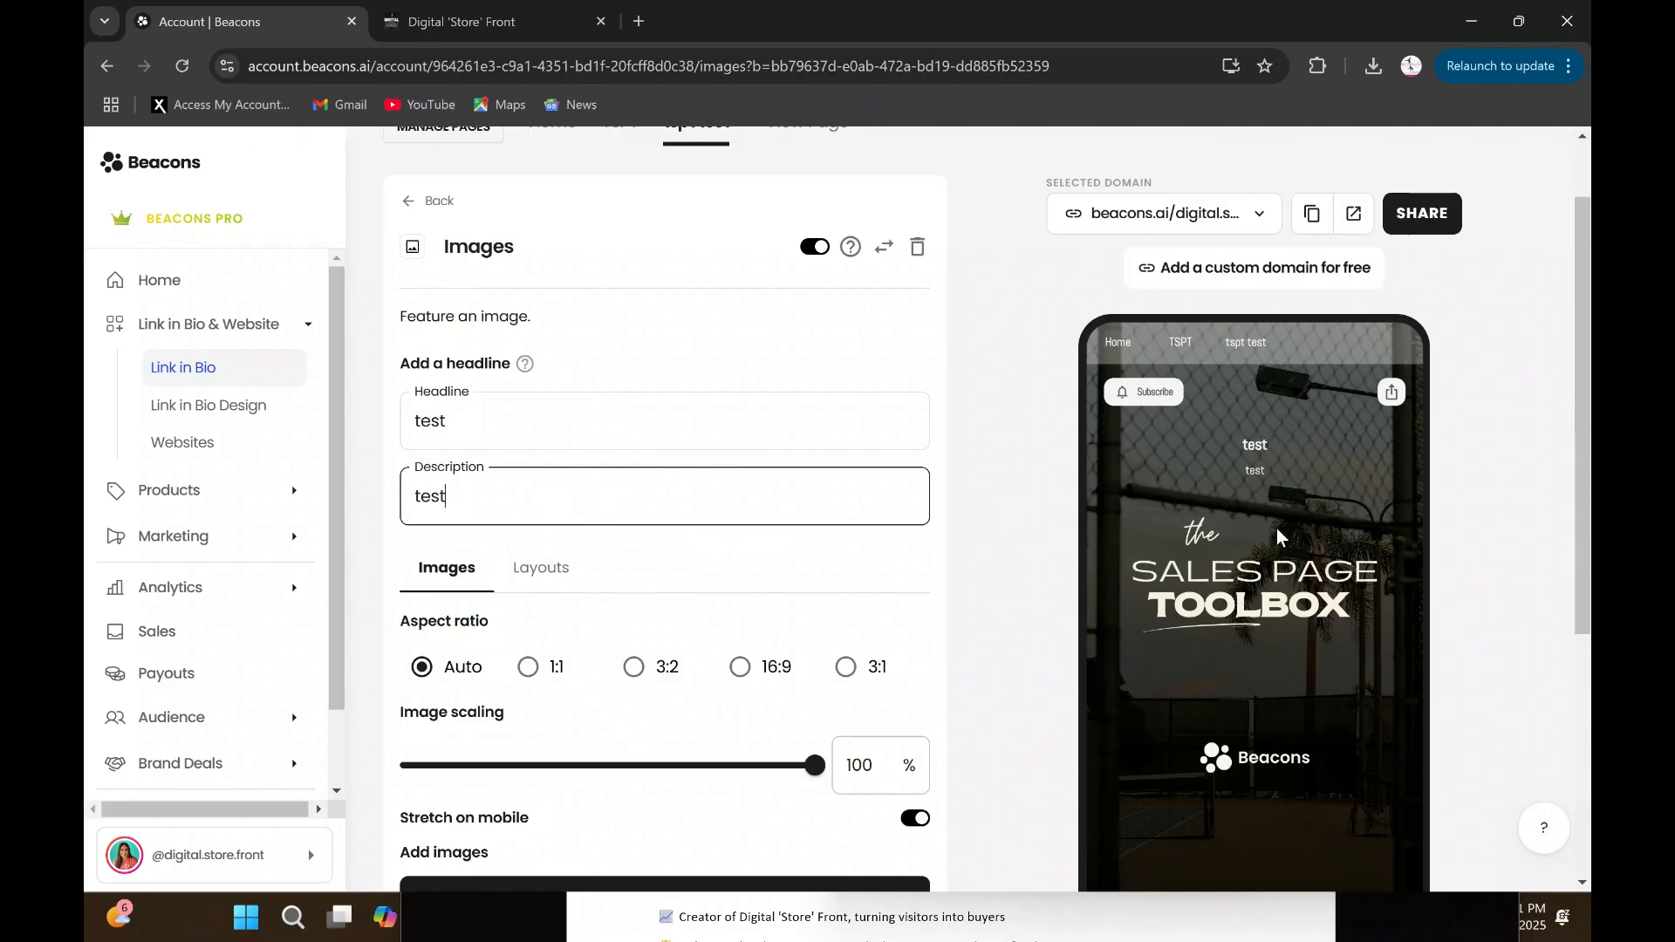
- Clear the description and headline text of the Images block
key(ctrl+a)
key(BackSpace)
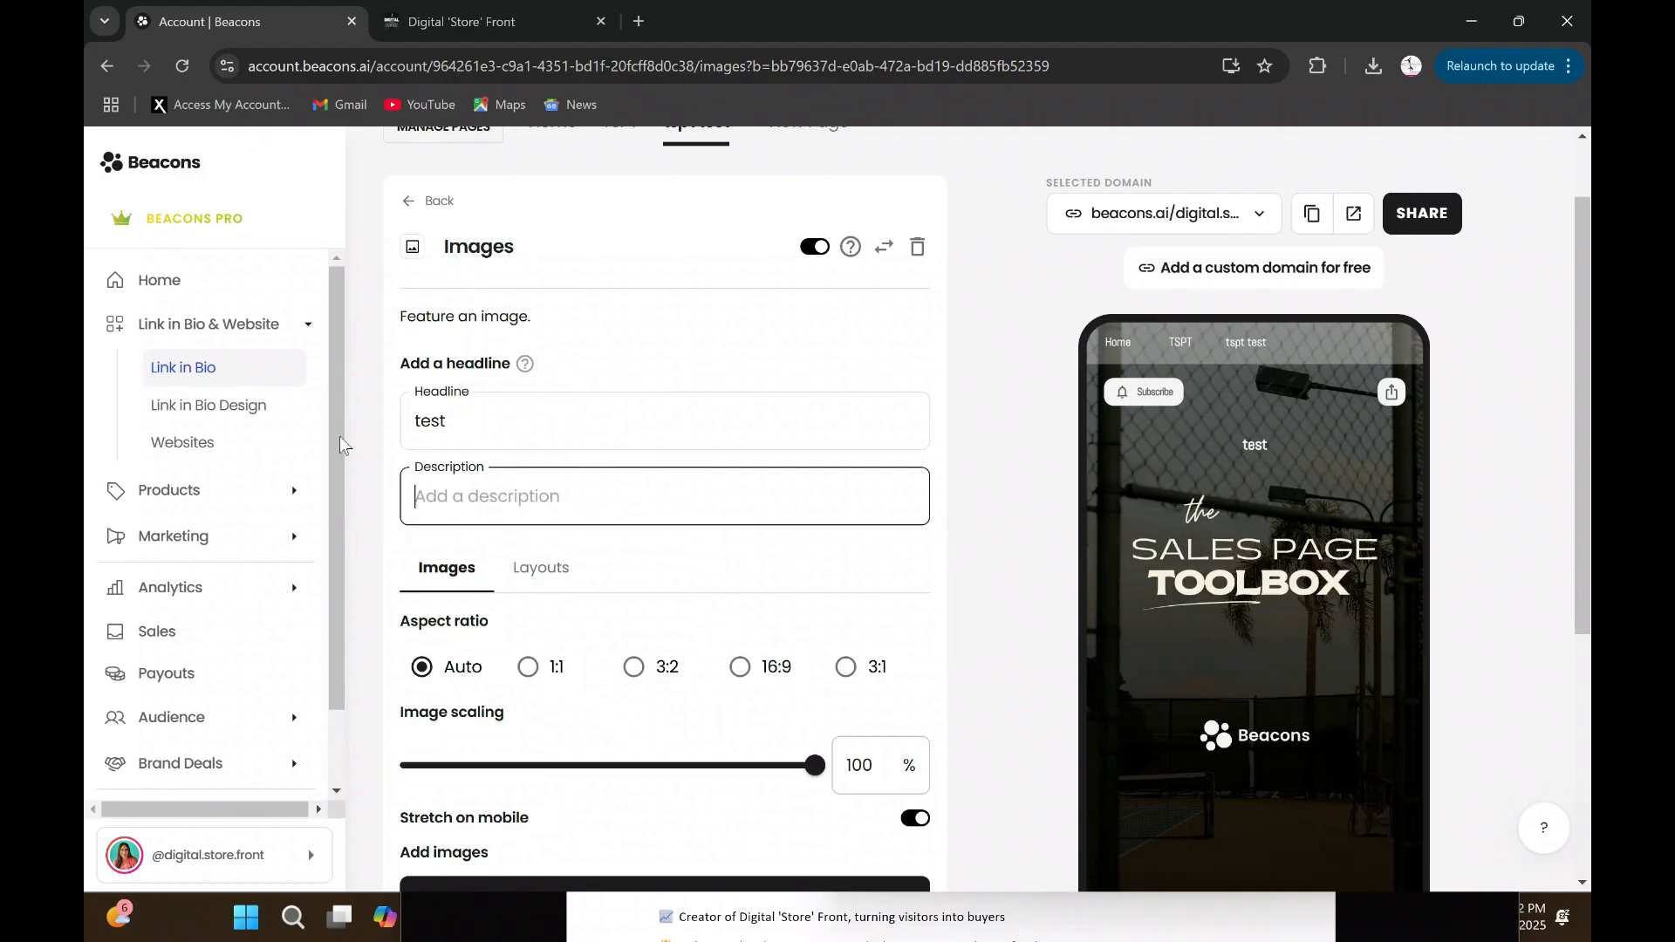
key(shift+Tab)
key(BackSpace)
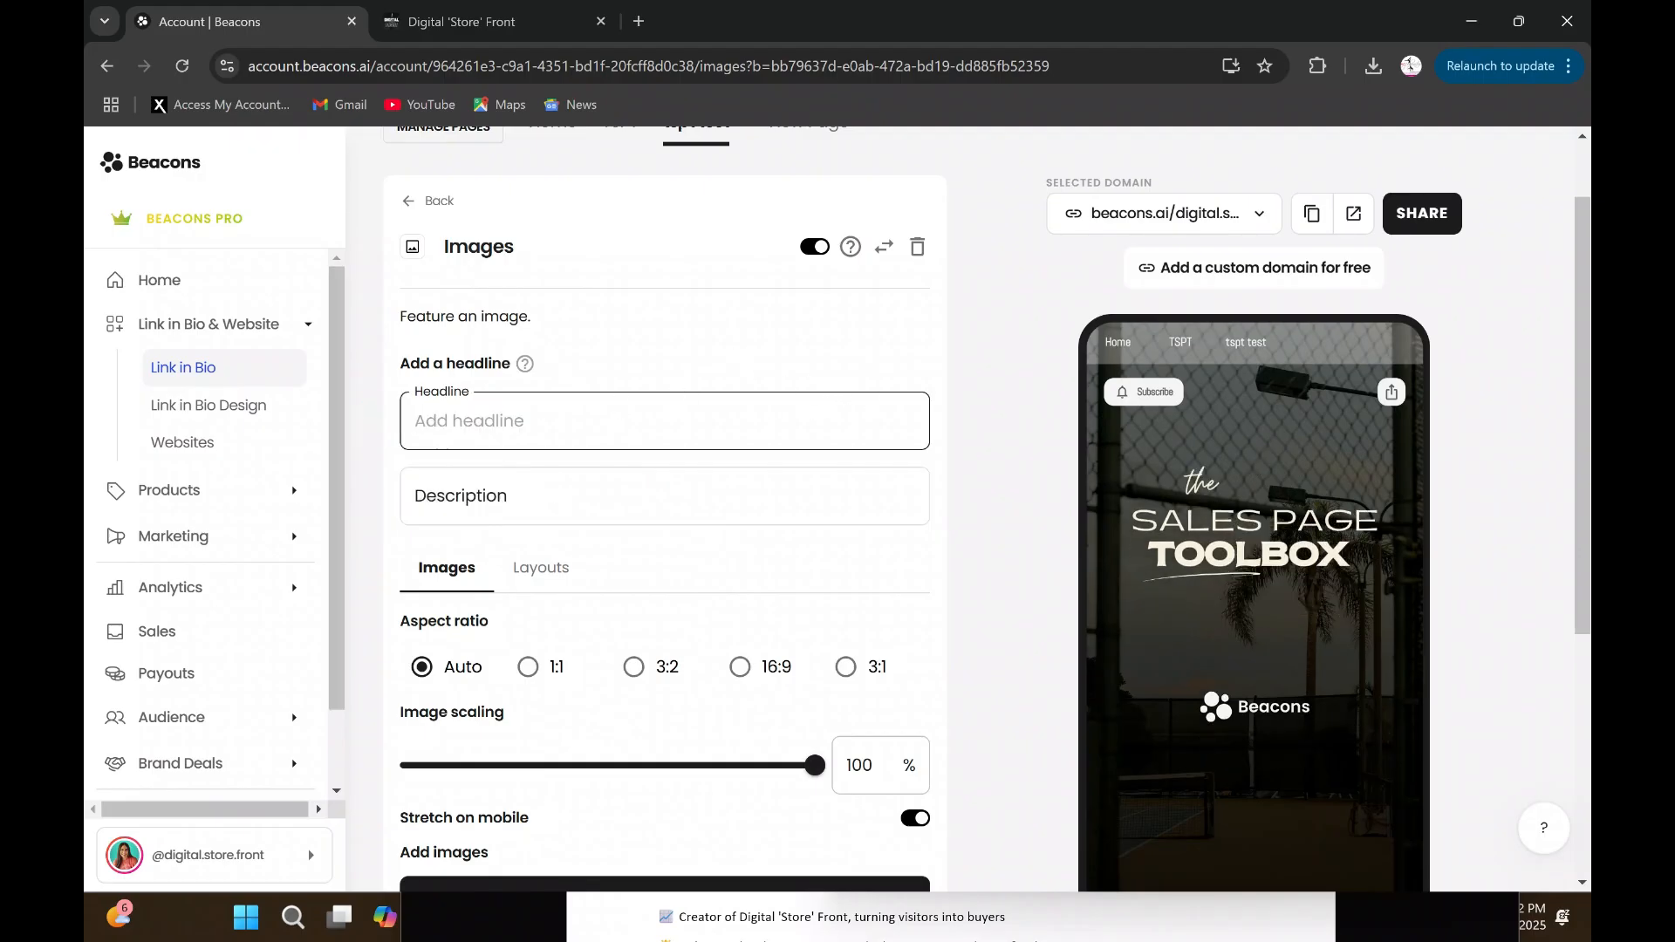
click(843, 363)
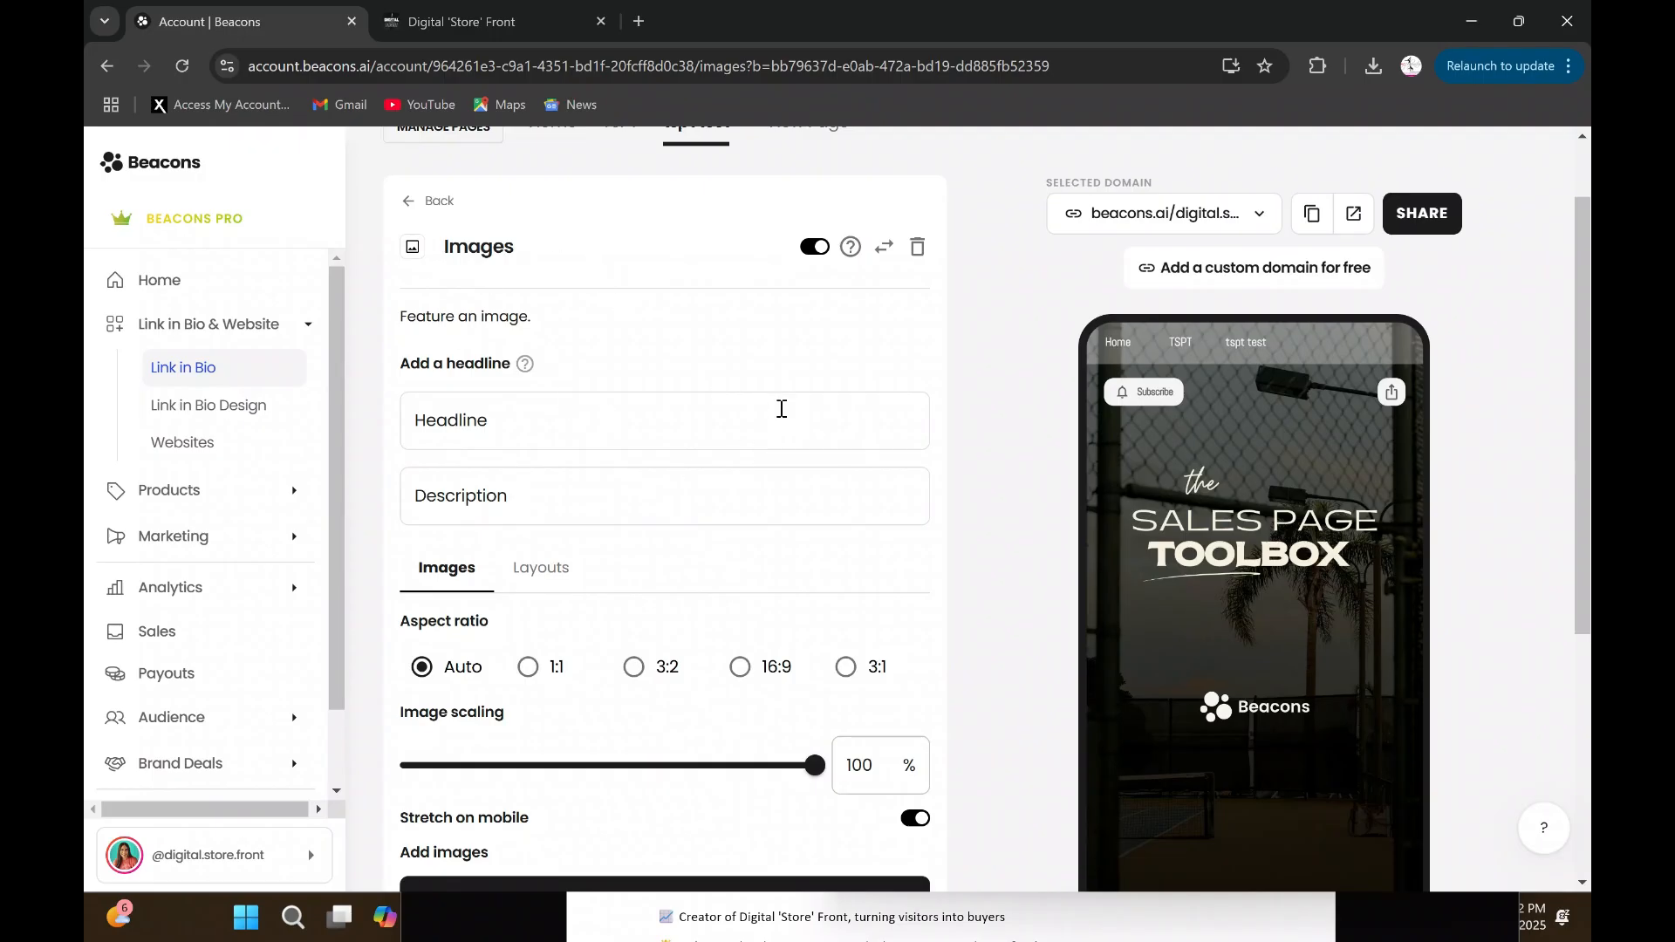
- Rename the Images block to "TSPT header image" and return to the page's block list
scroll(782, 408, up, 1)
click(543, 331)
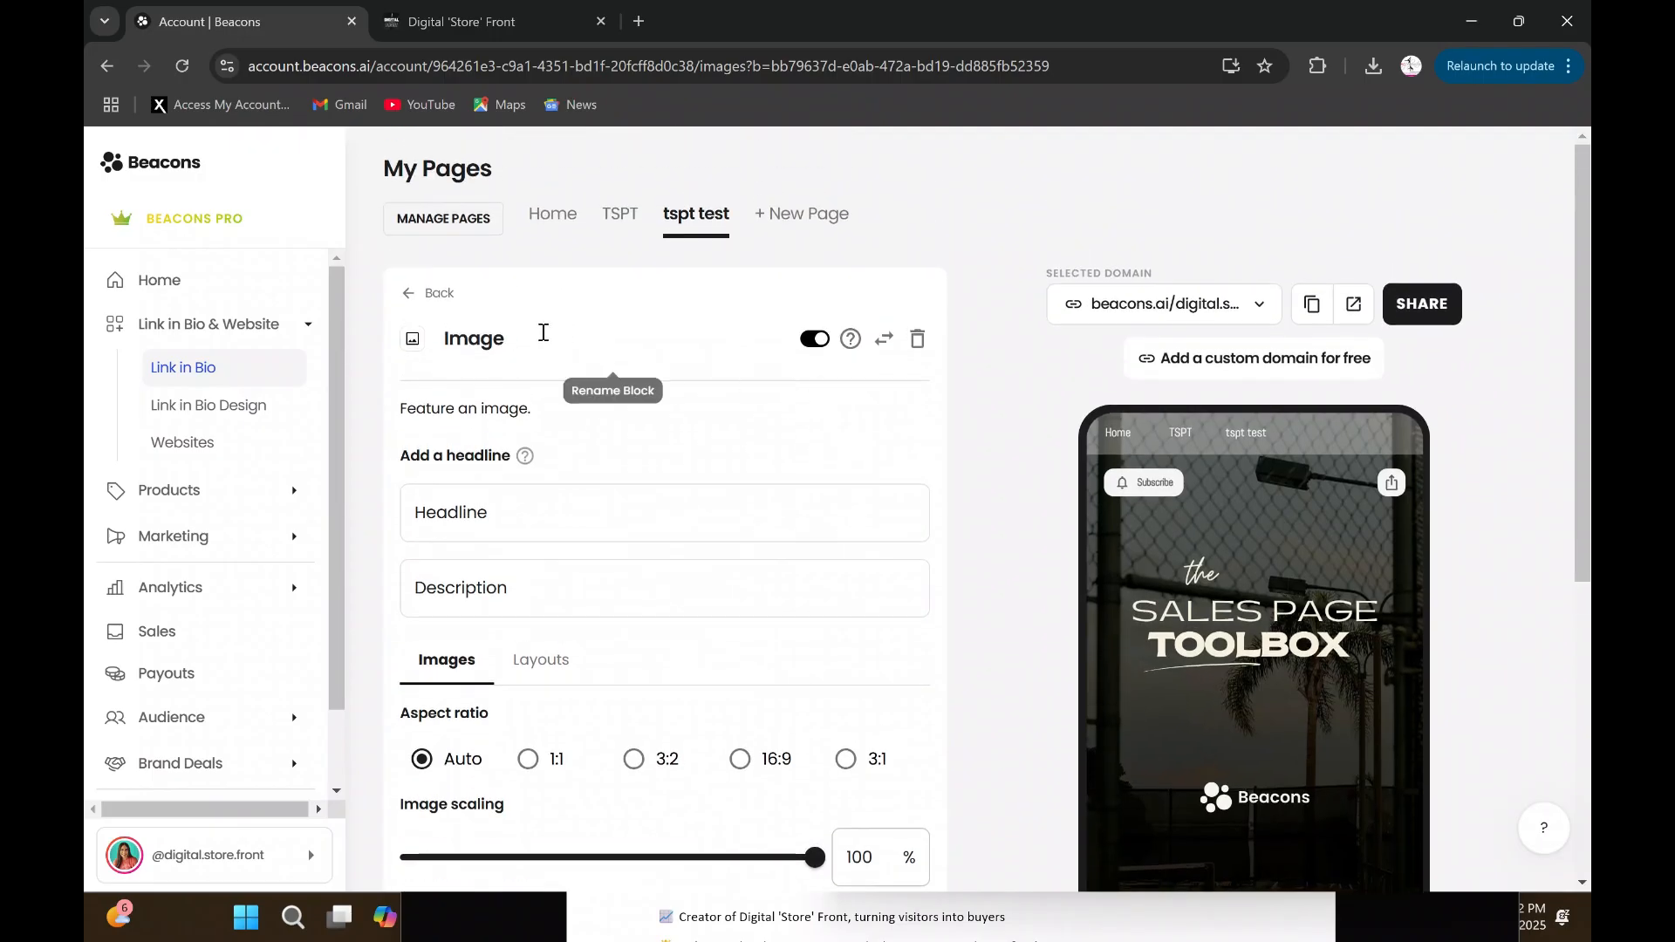
key(BackSpace)
key(BackSpace)
key(BackSpace)
key(BackSpace)
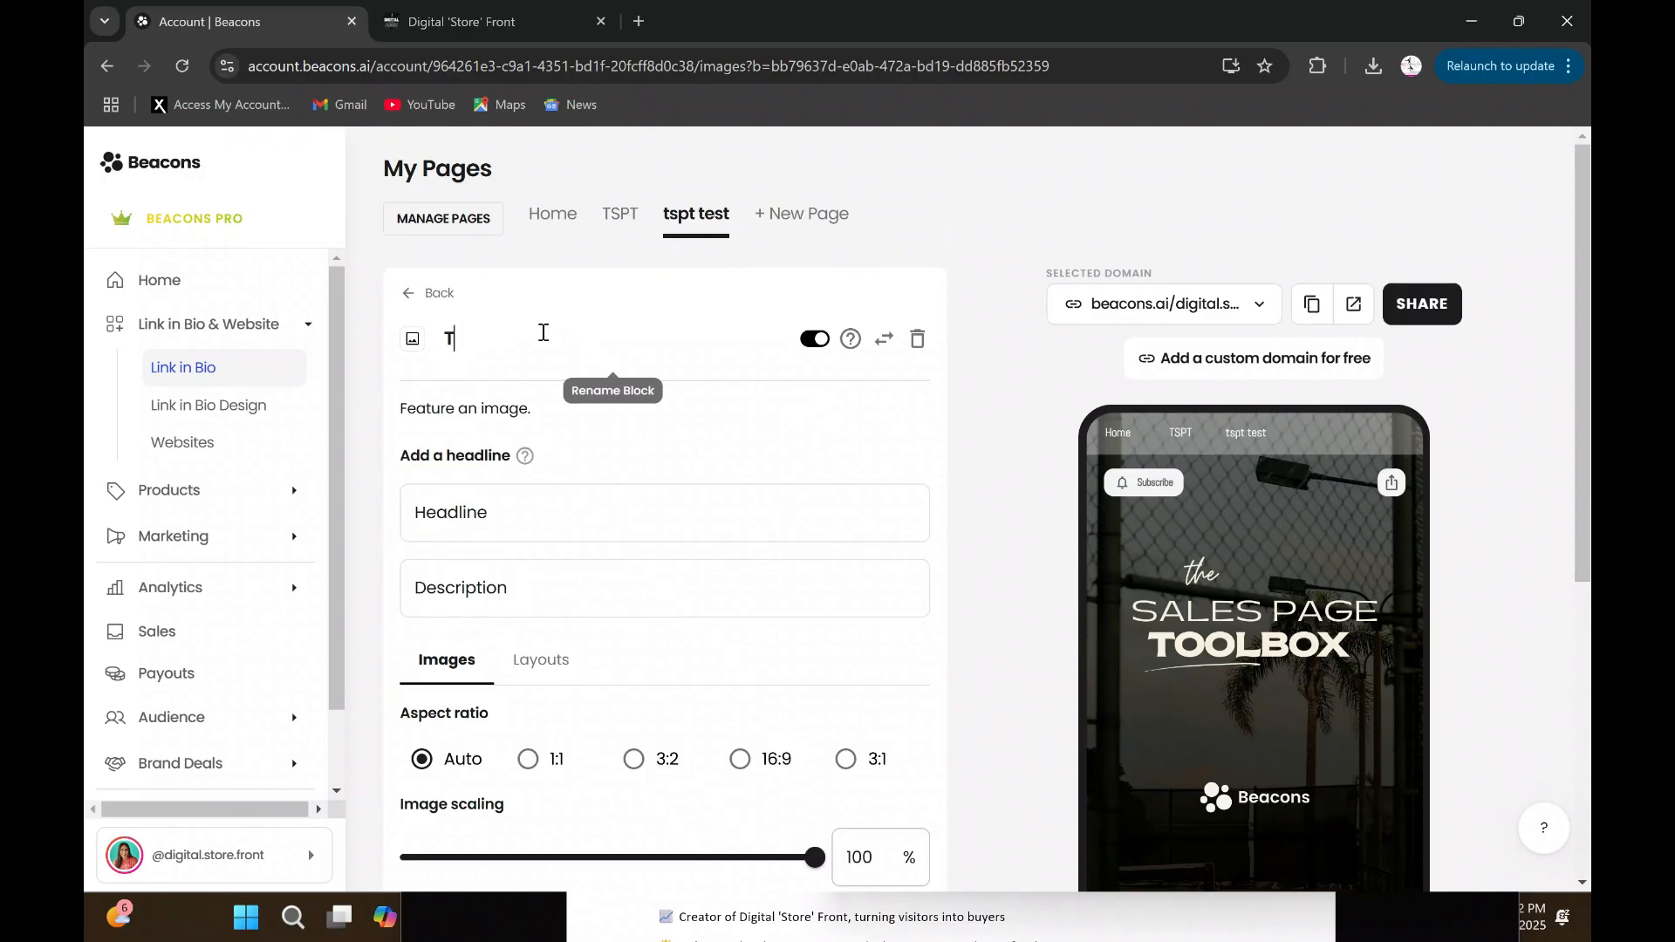
text(TSPT header image)
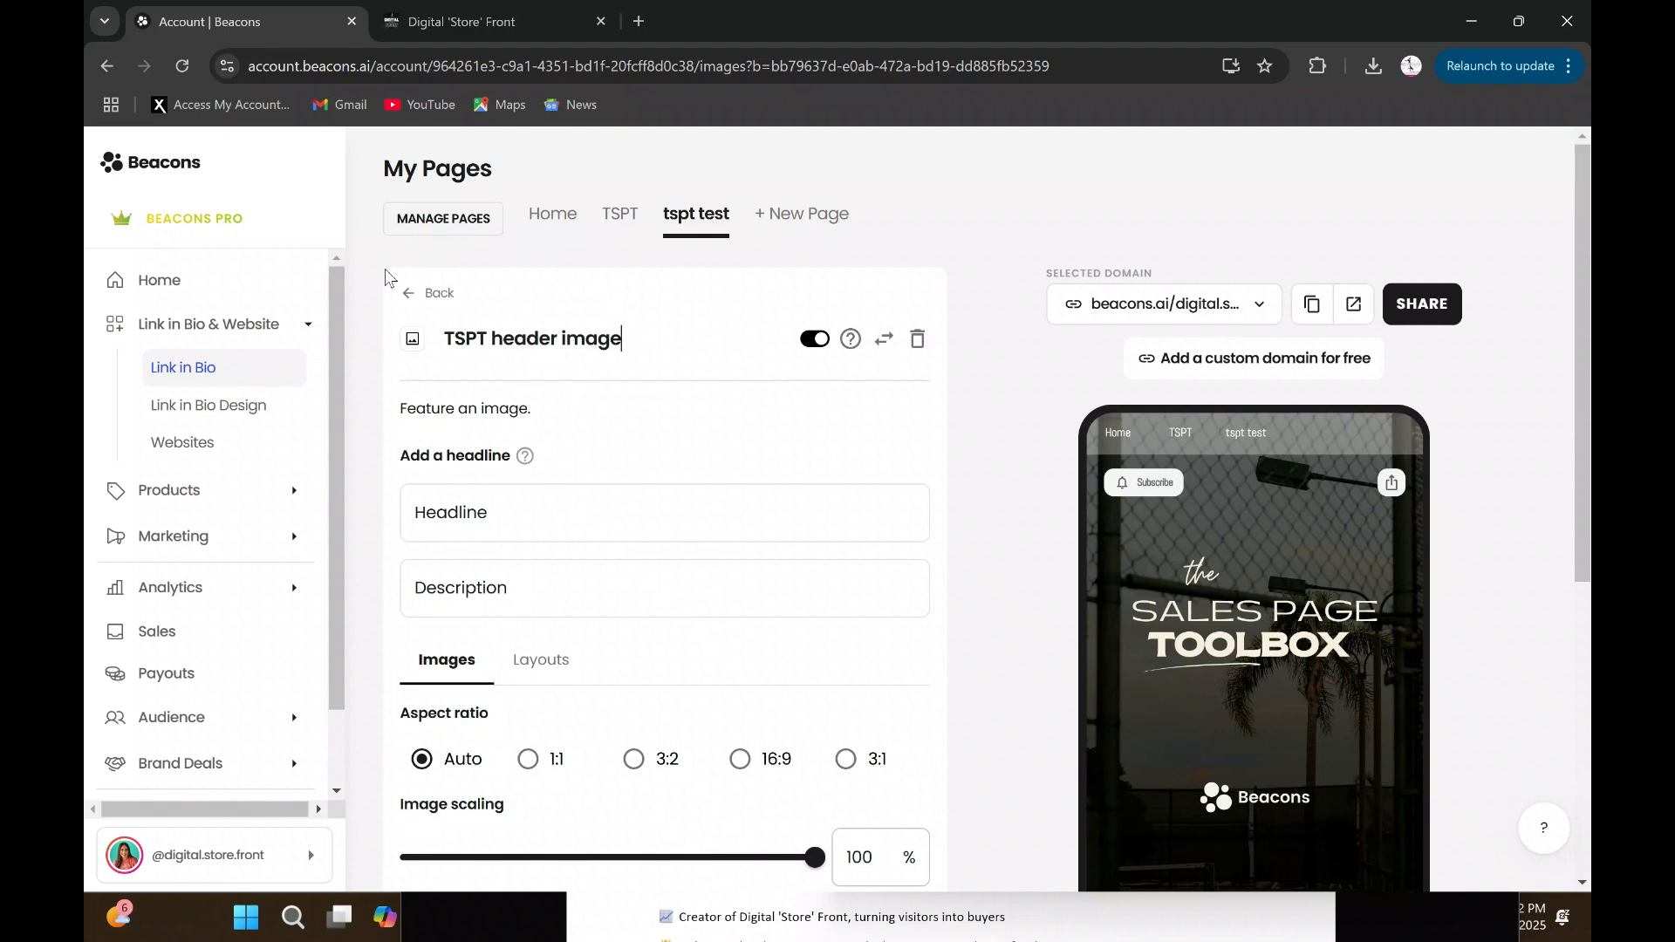
click(436, 295)
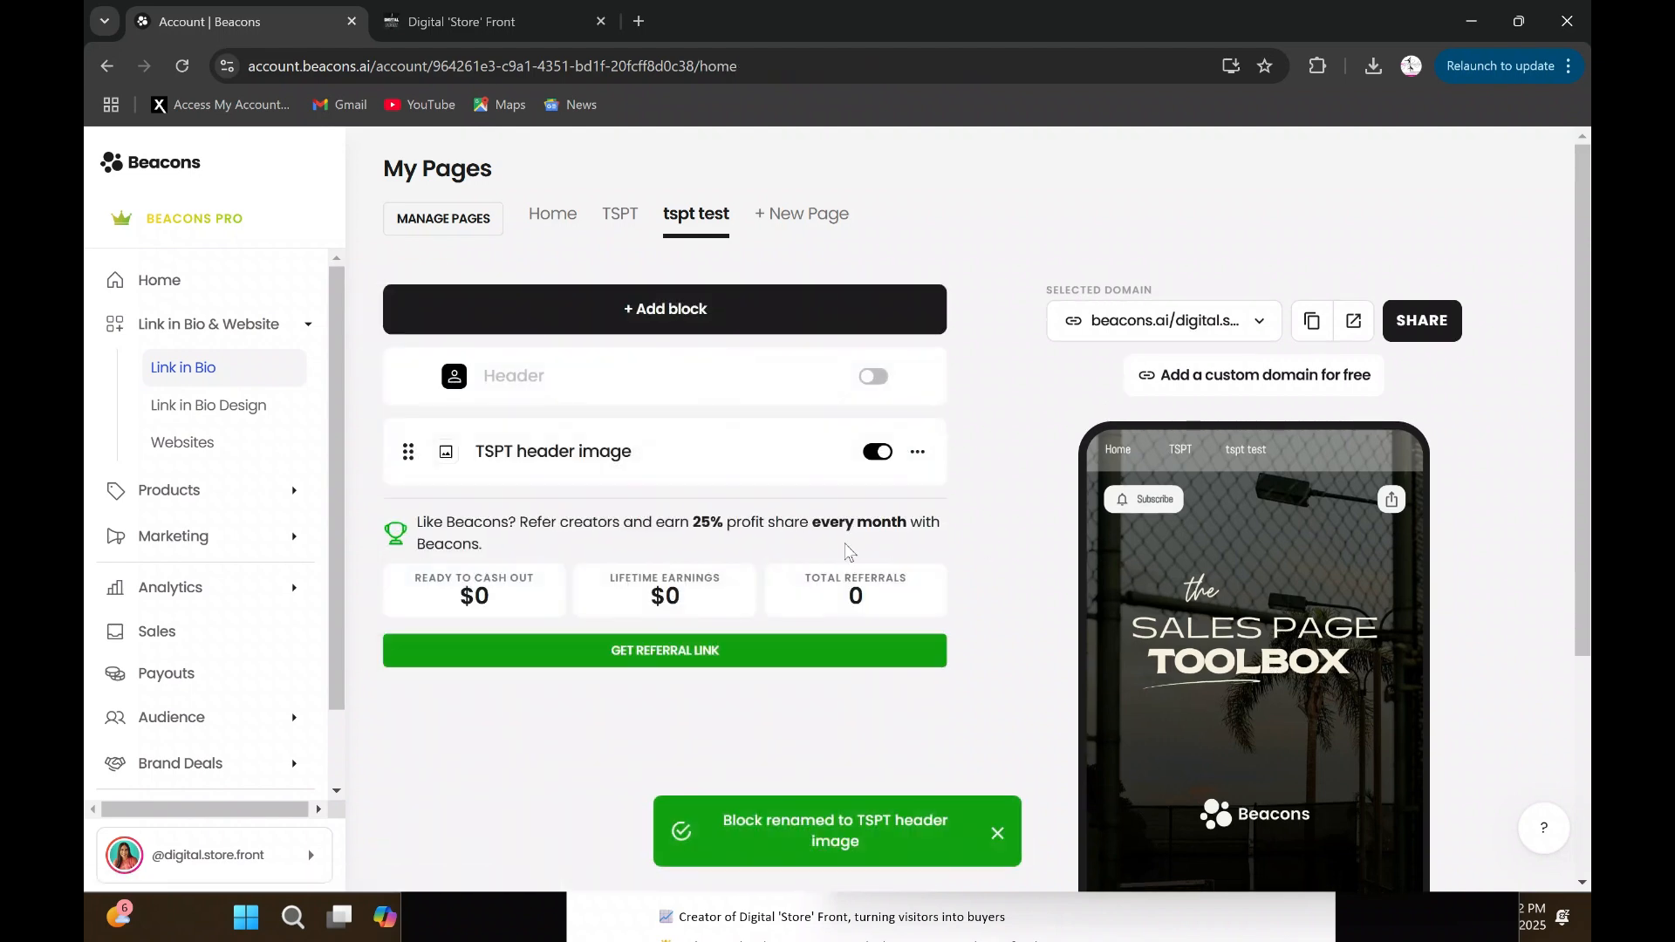
- Add another Images block to the "tspt test" page and upload the image "Statement" into it
click(733, 312)
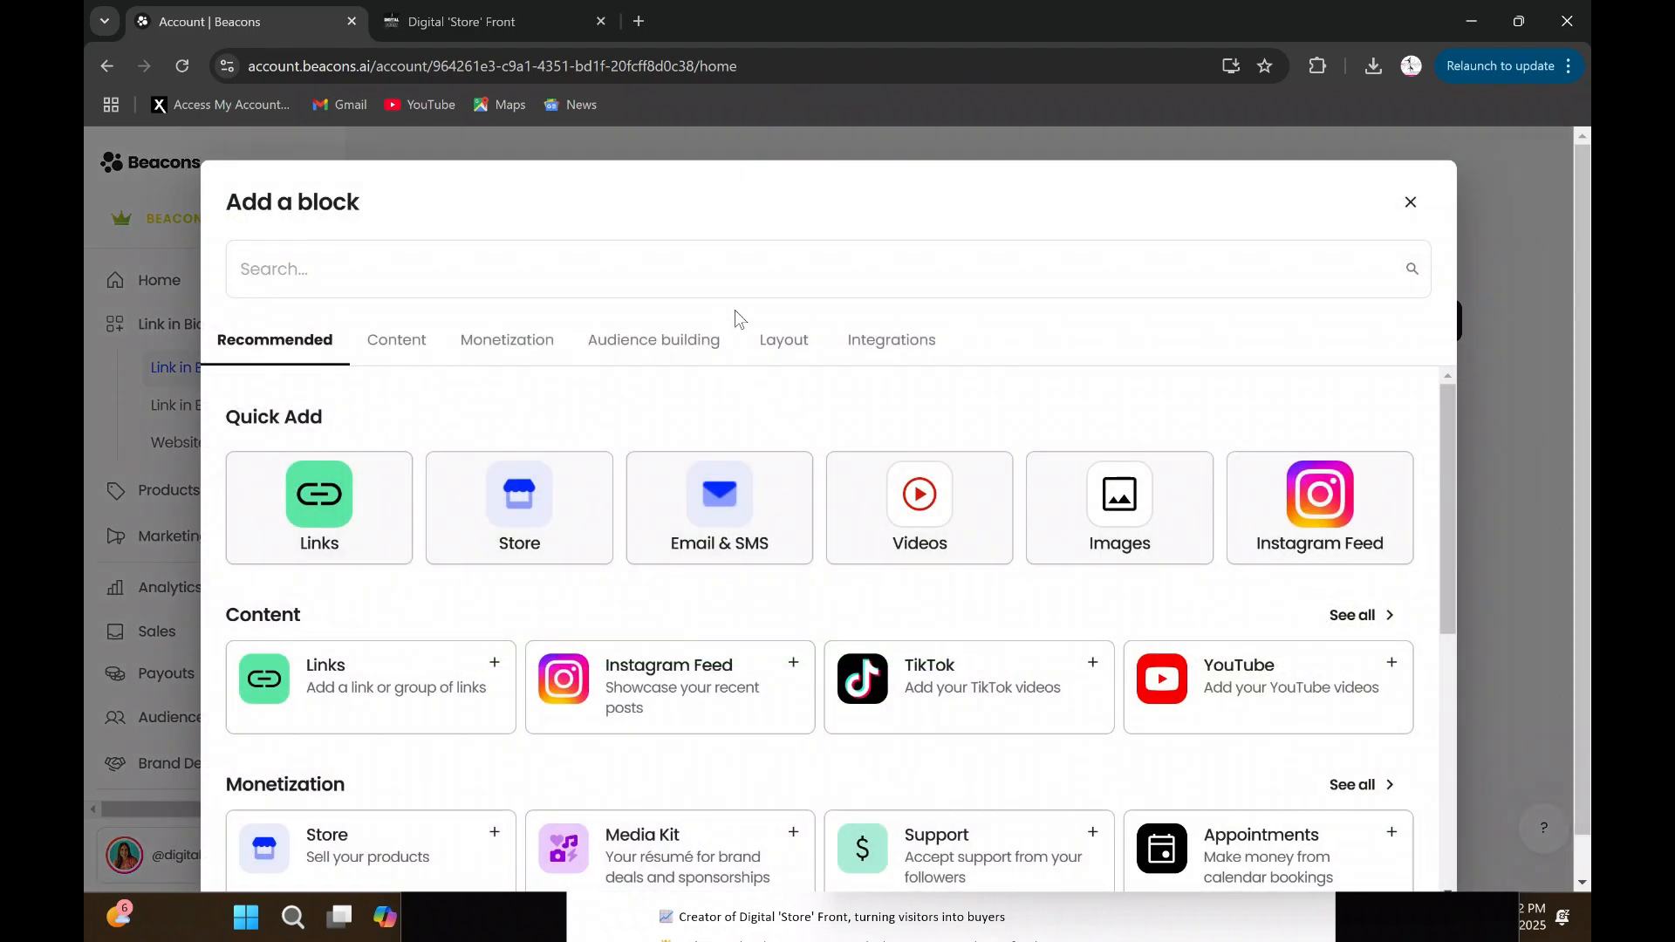
click(1138, 498)
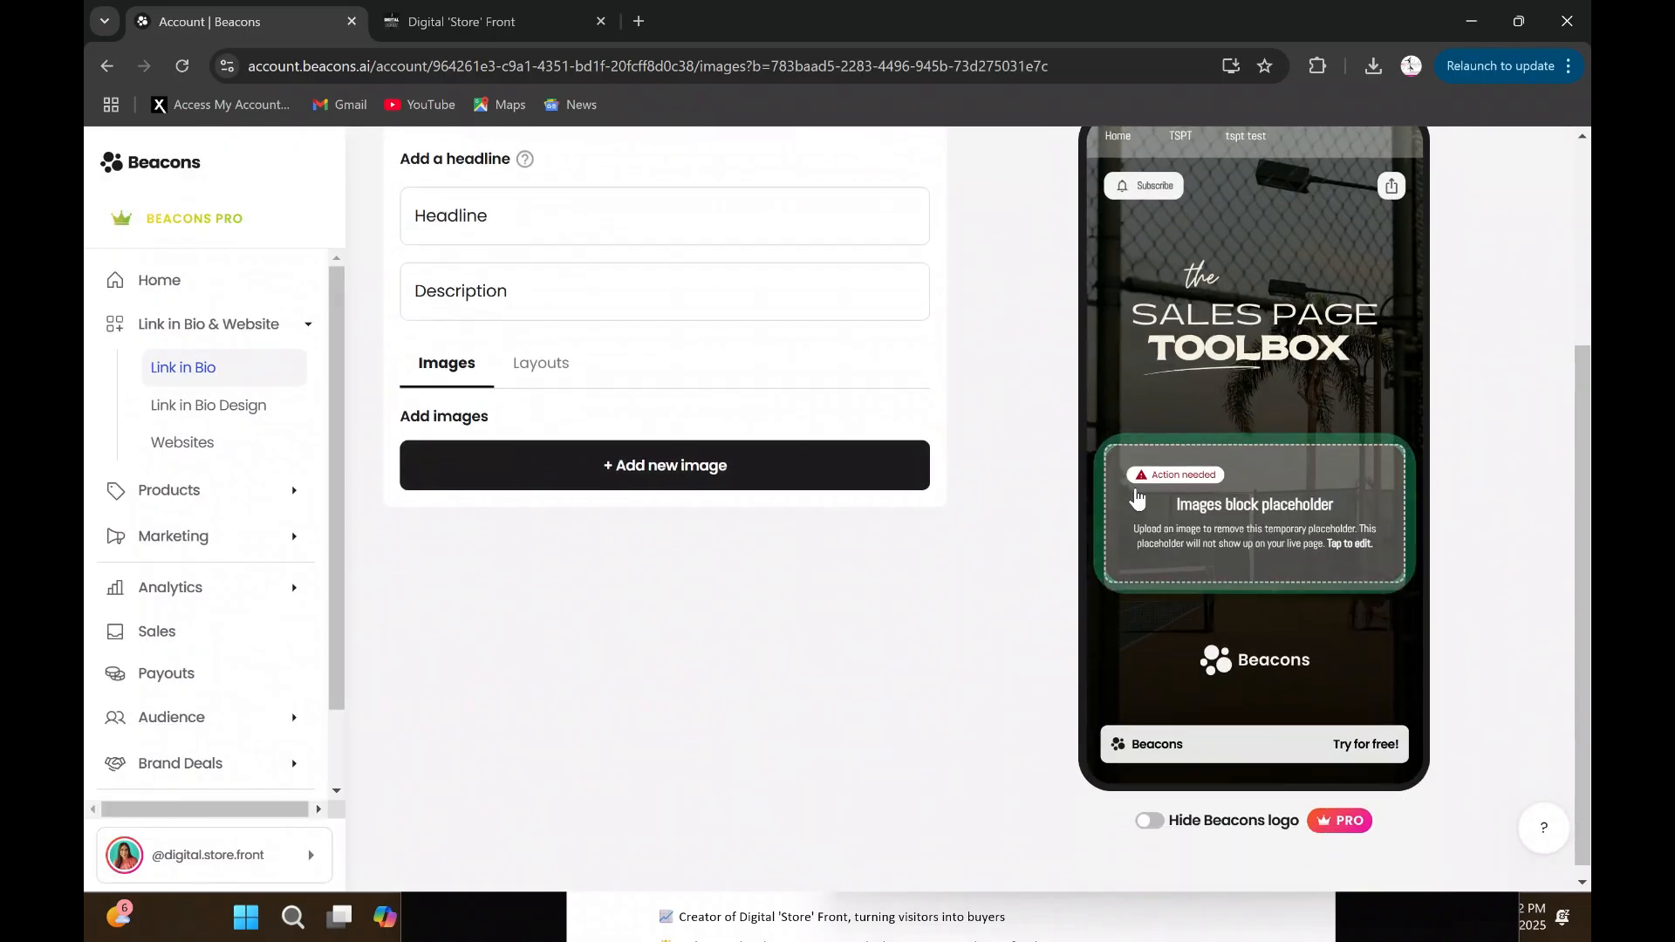
click(722, 485)
click(855, 291)
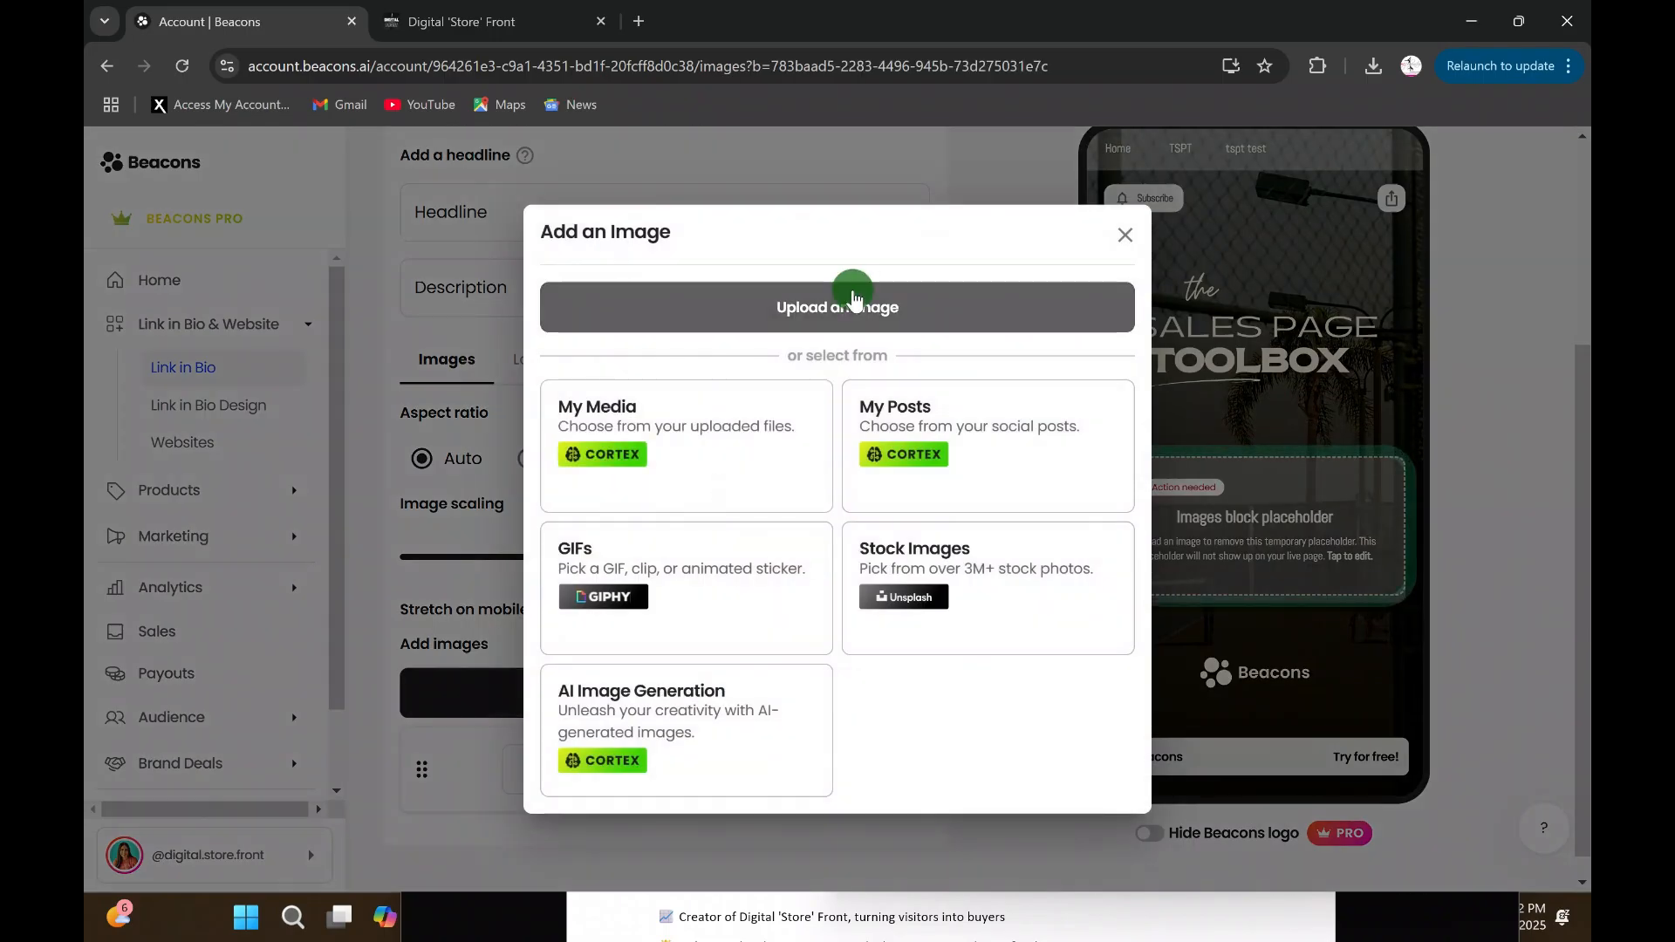
scroll(804, 326, down, 5)
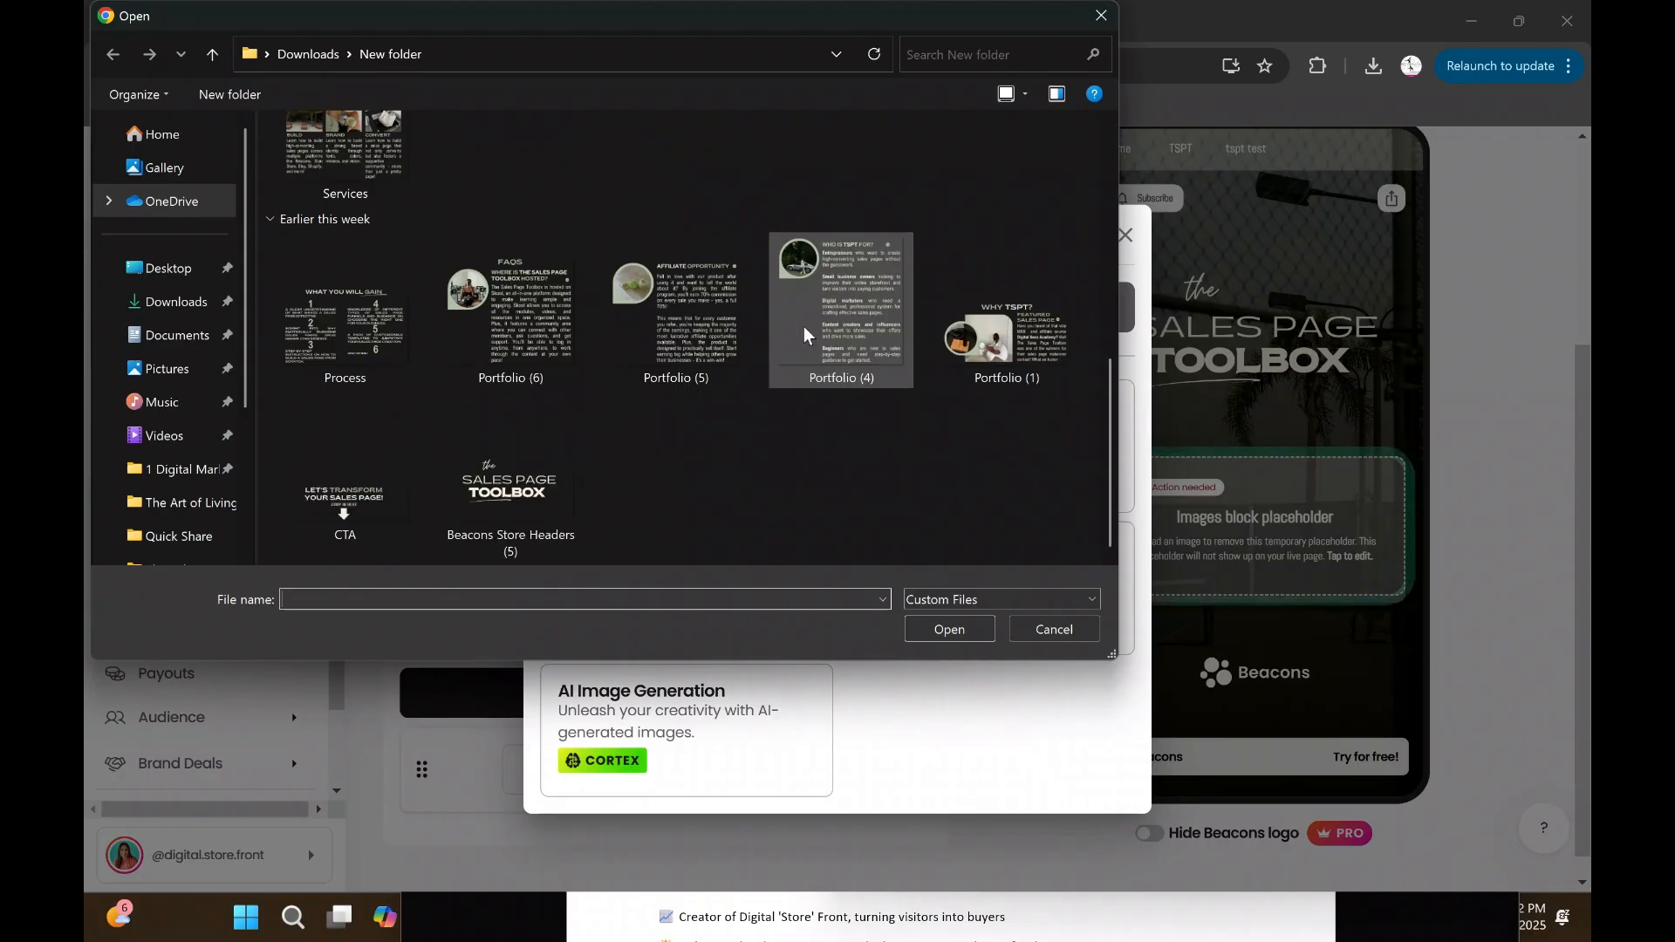
scroll(782, 495, up, 5)
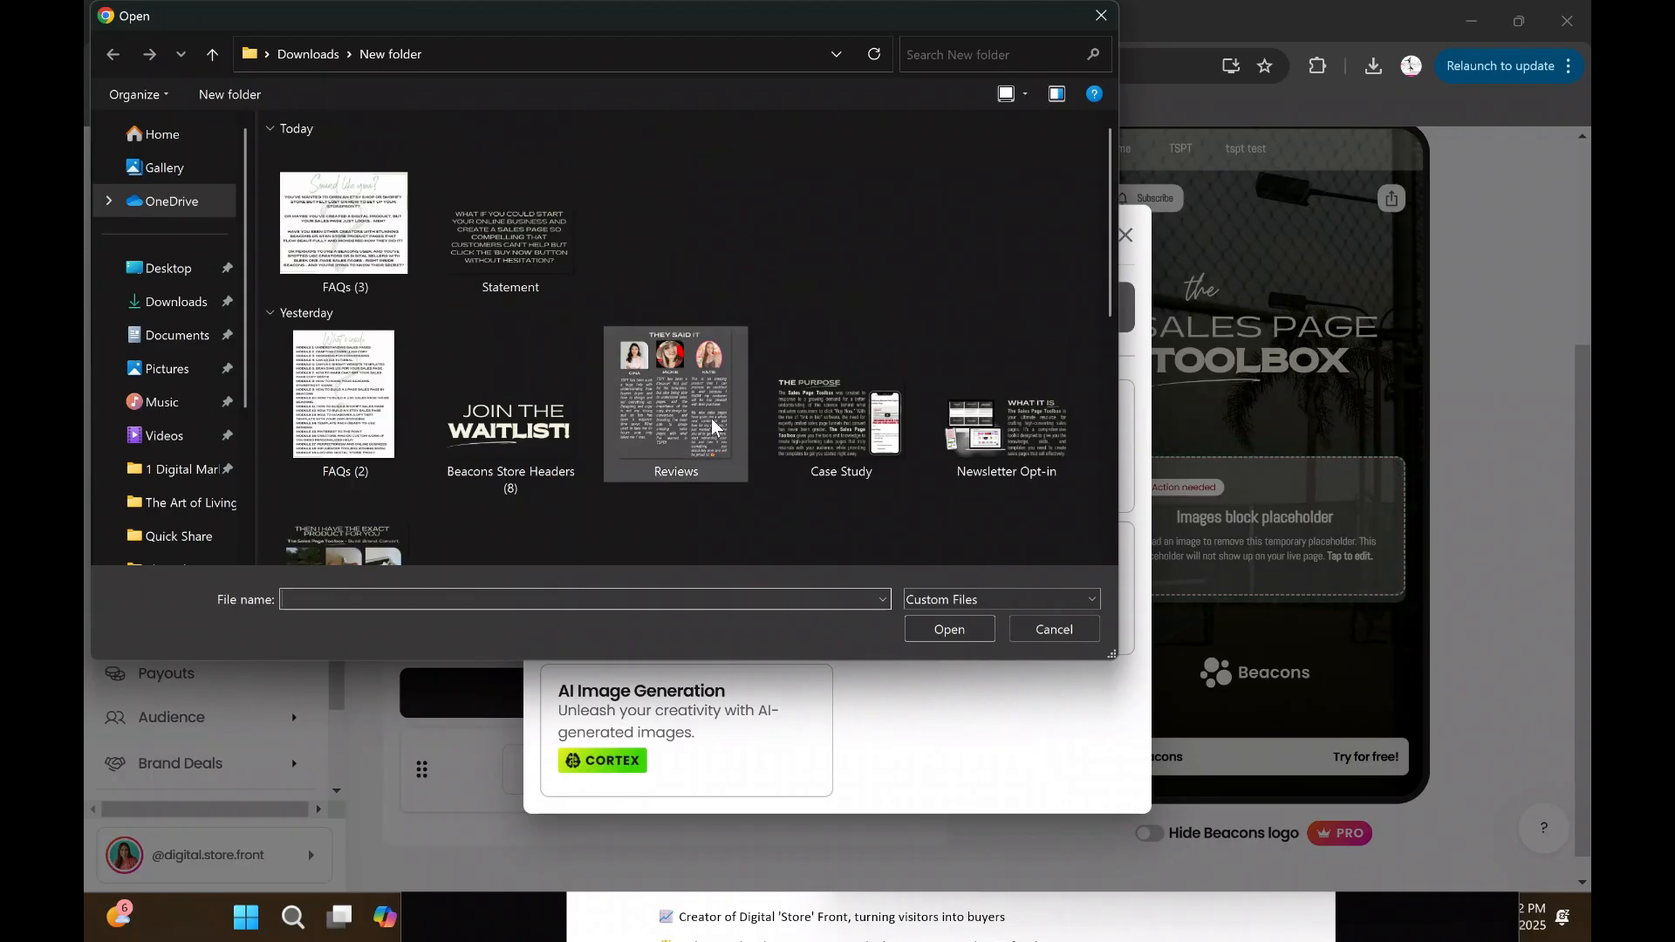
click(481, 249)
click(949, 629)
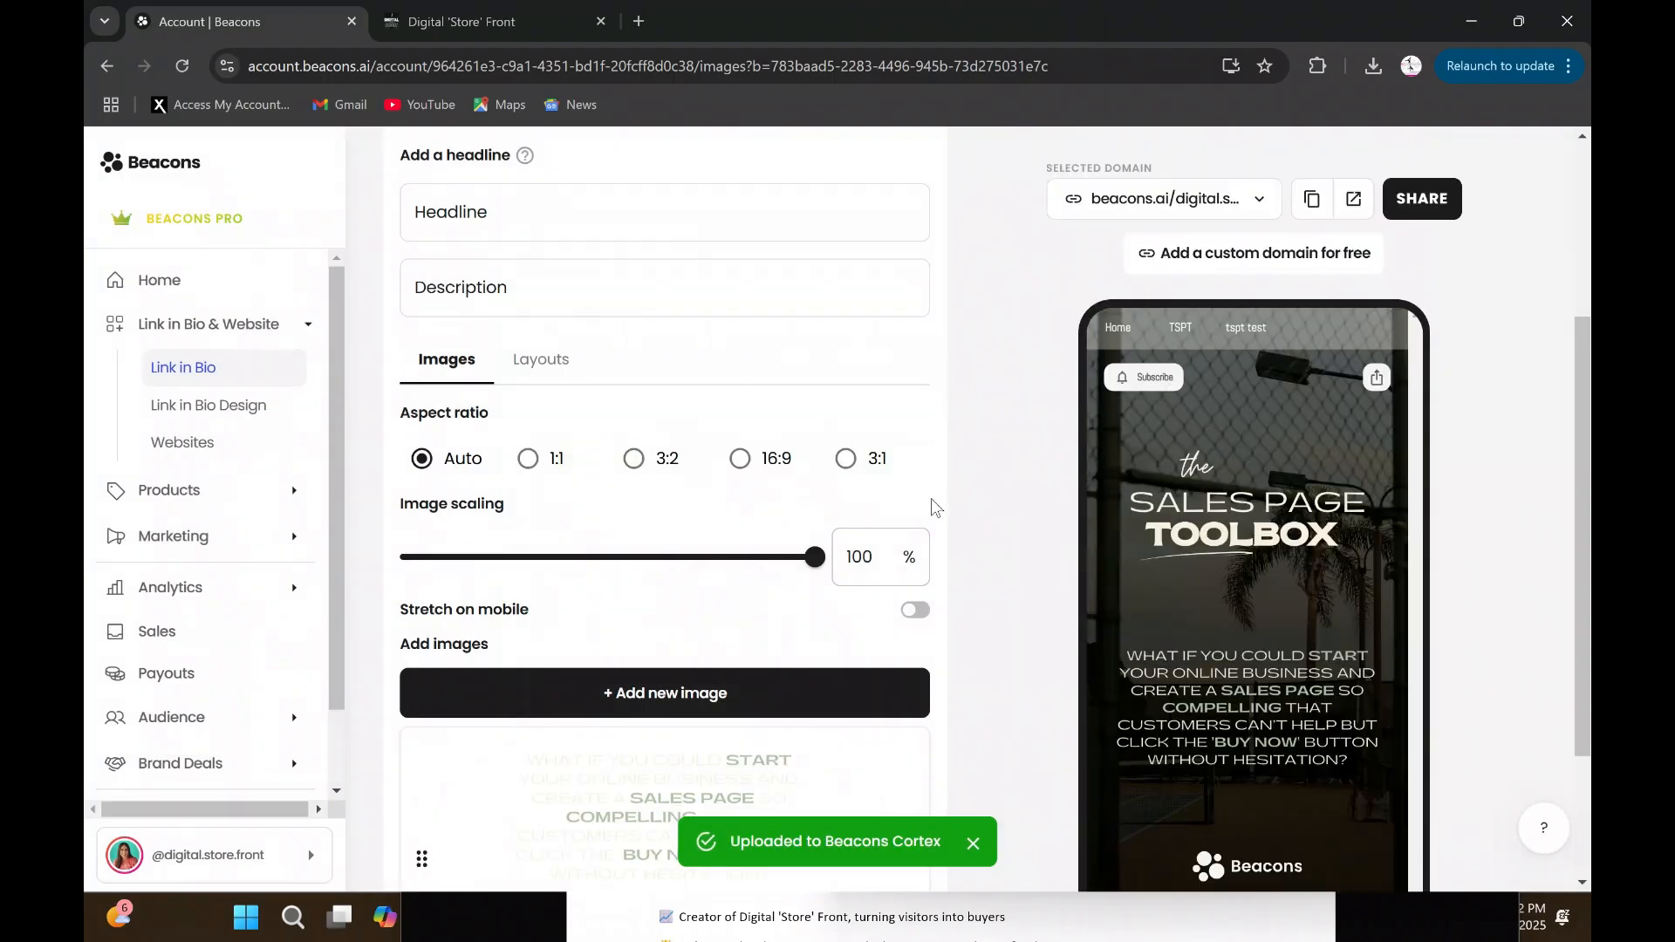
- Enable Stretch on mobile for the "Statement" image block
scroll(1237, 594, down, 2)
scroll(1236, 593, up, 1)
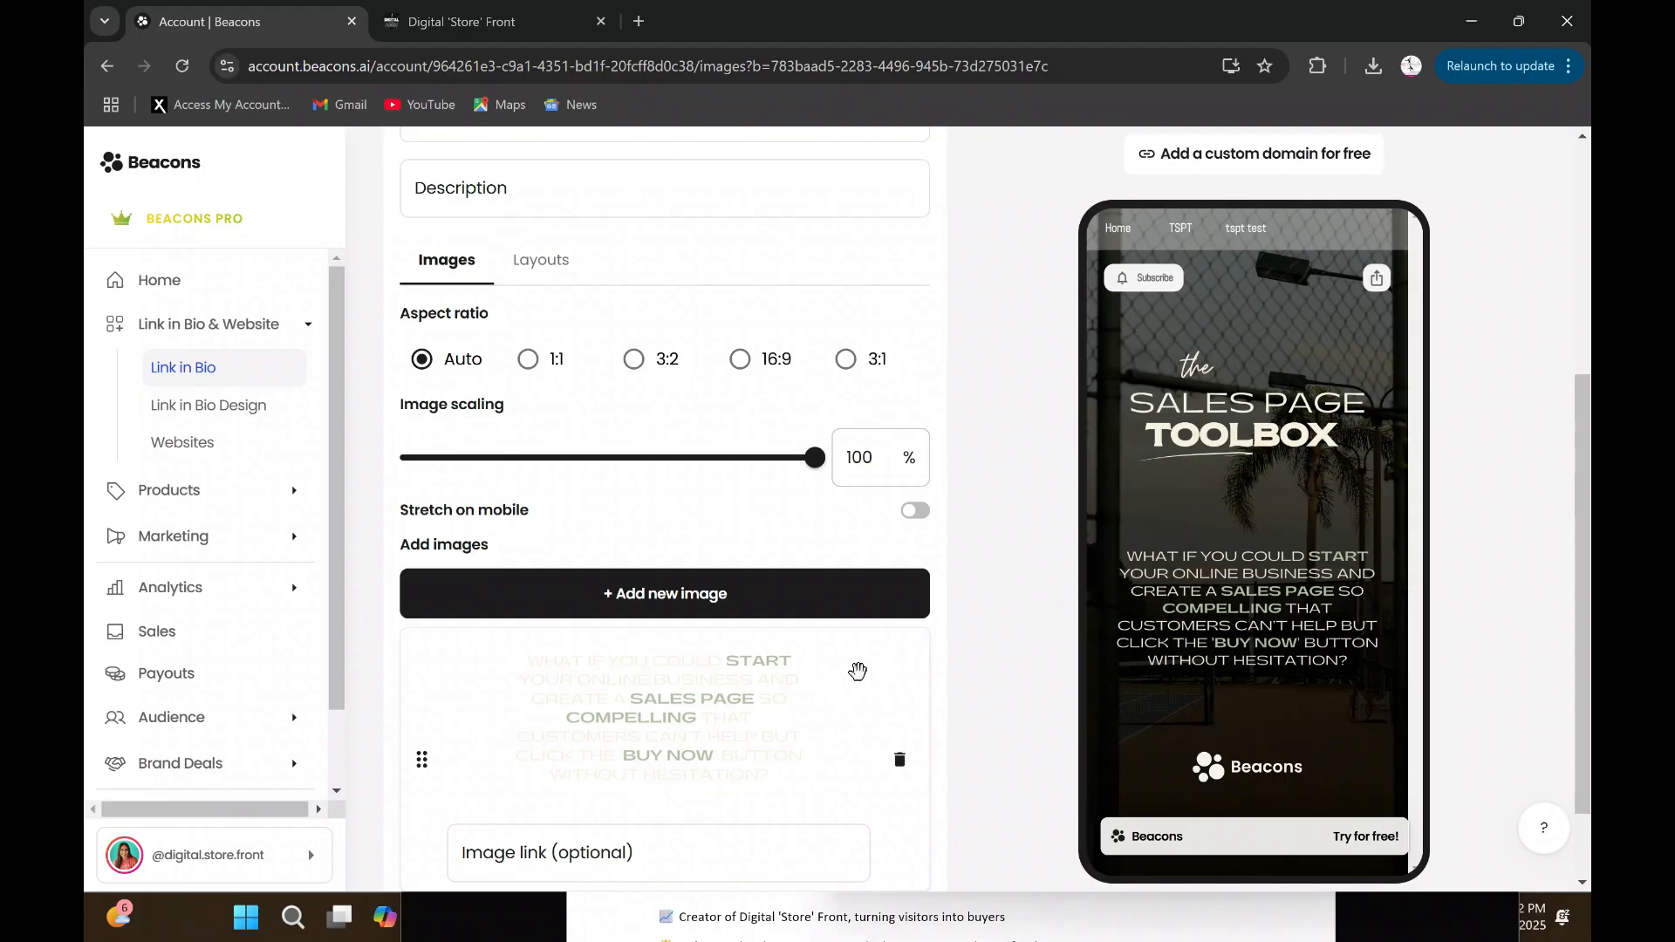
click(916, 512)
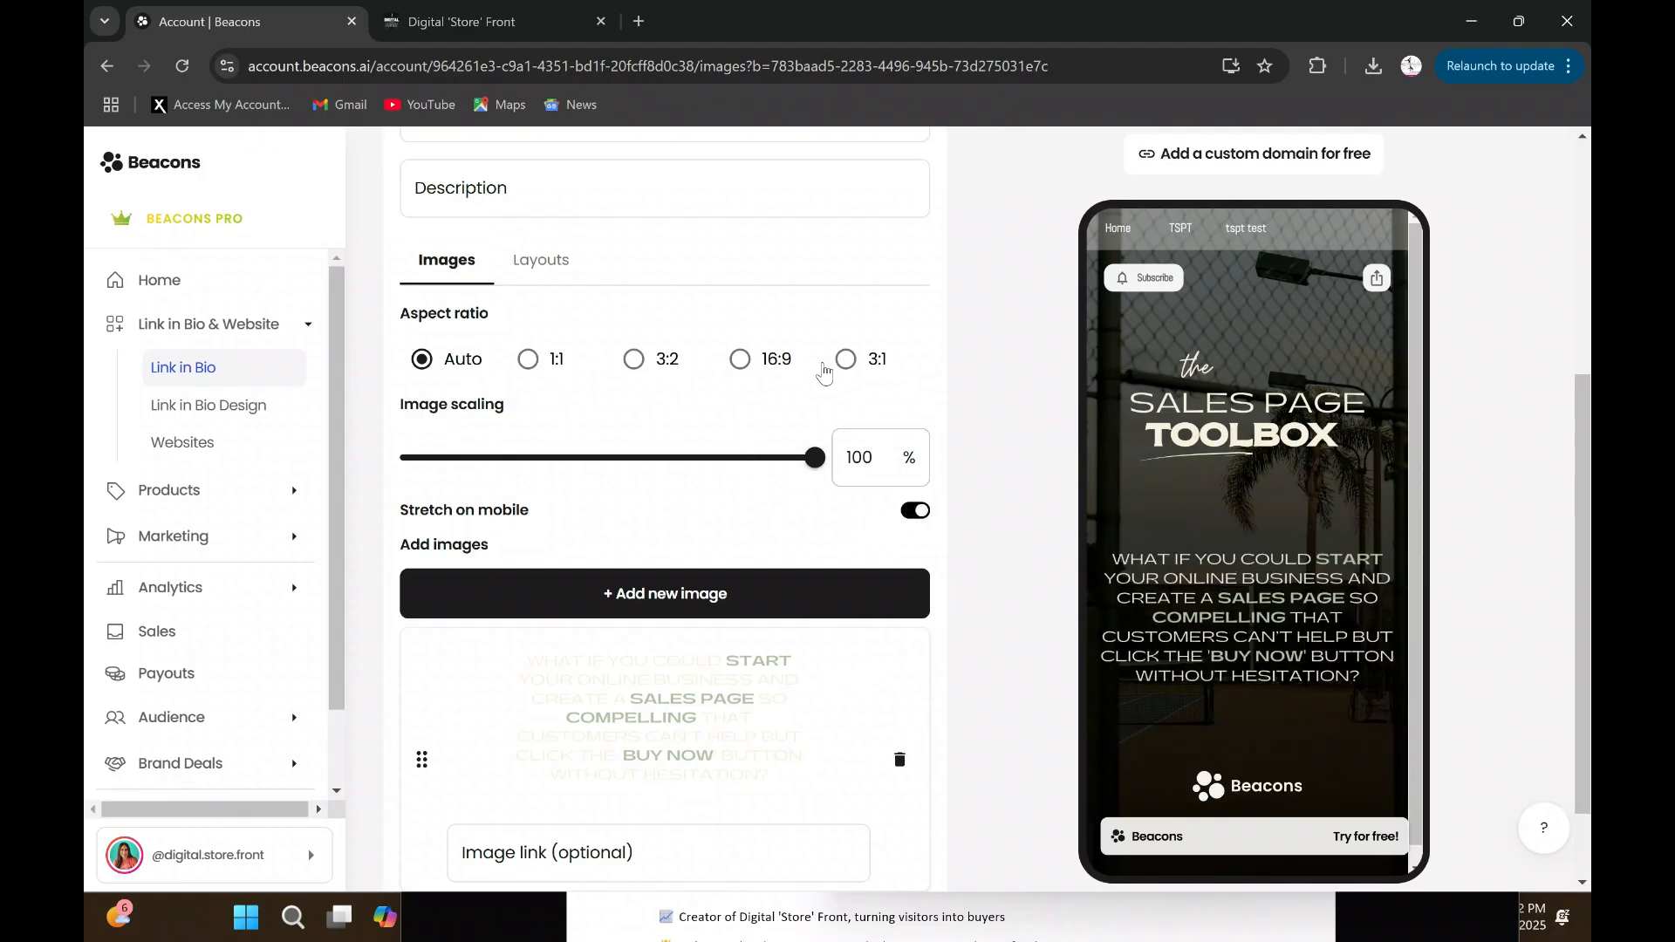
- Try the 3:1, 16:9, 3:2 and 1:1 aspect ratios on the "Statement" image, then return it to Auto
click(846, 359)
click(740, 360)
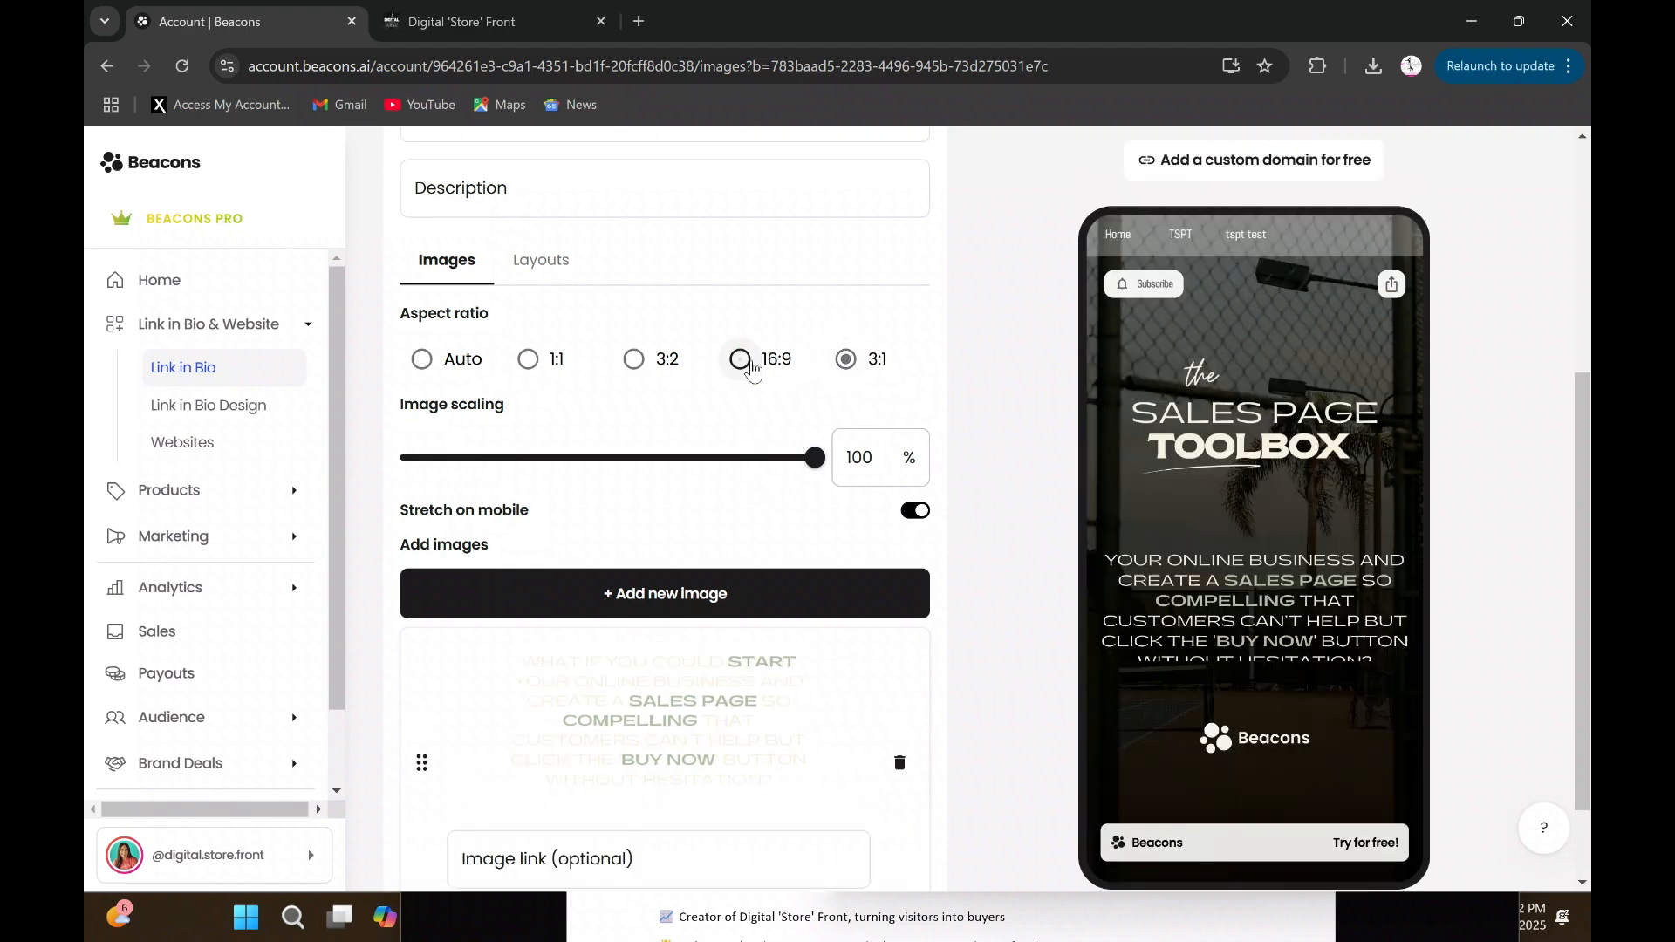
click(640, 364)
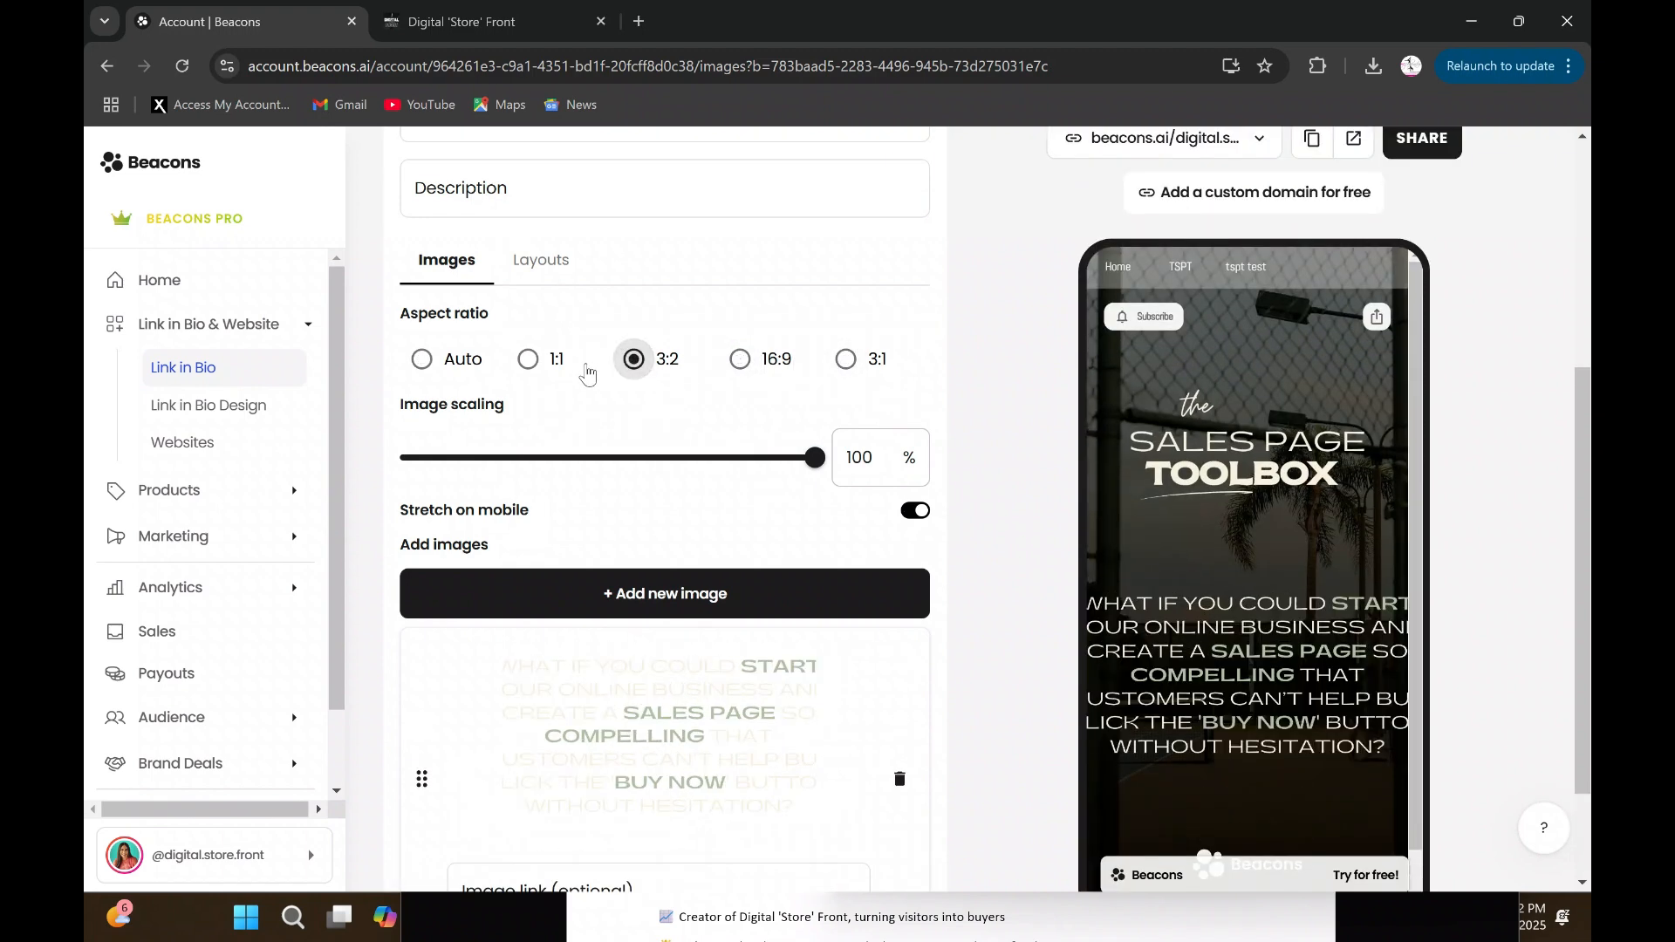
click(529, 360)
click(423, 359)
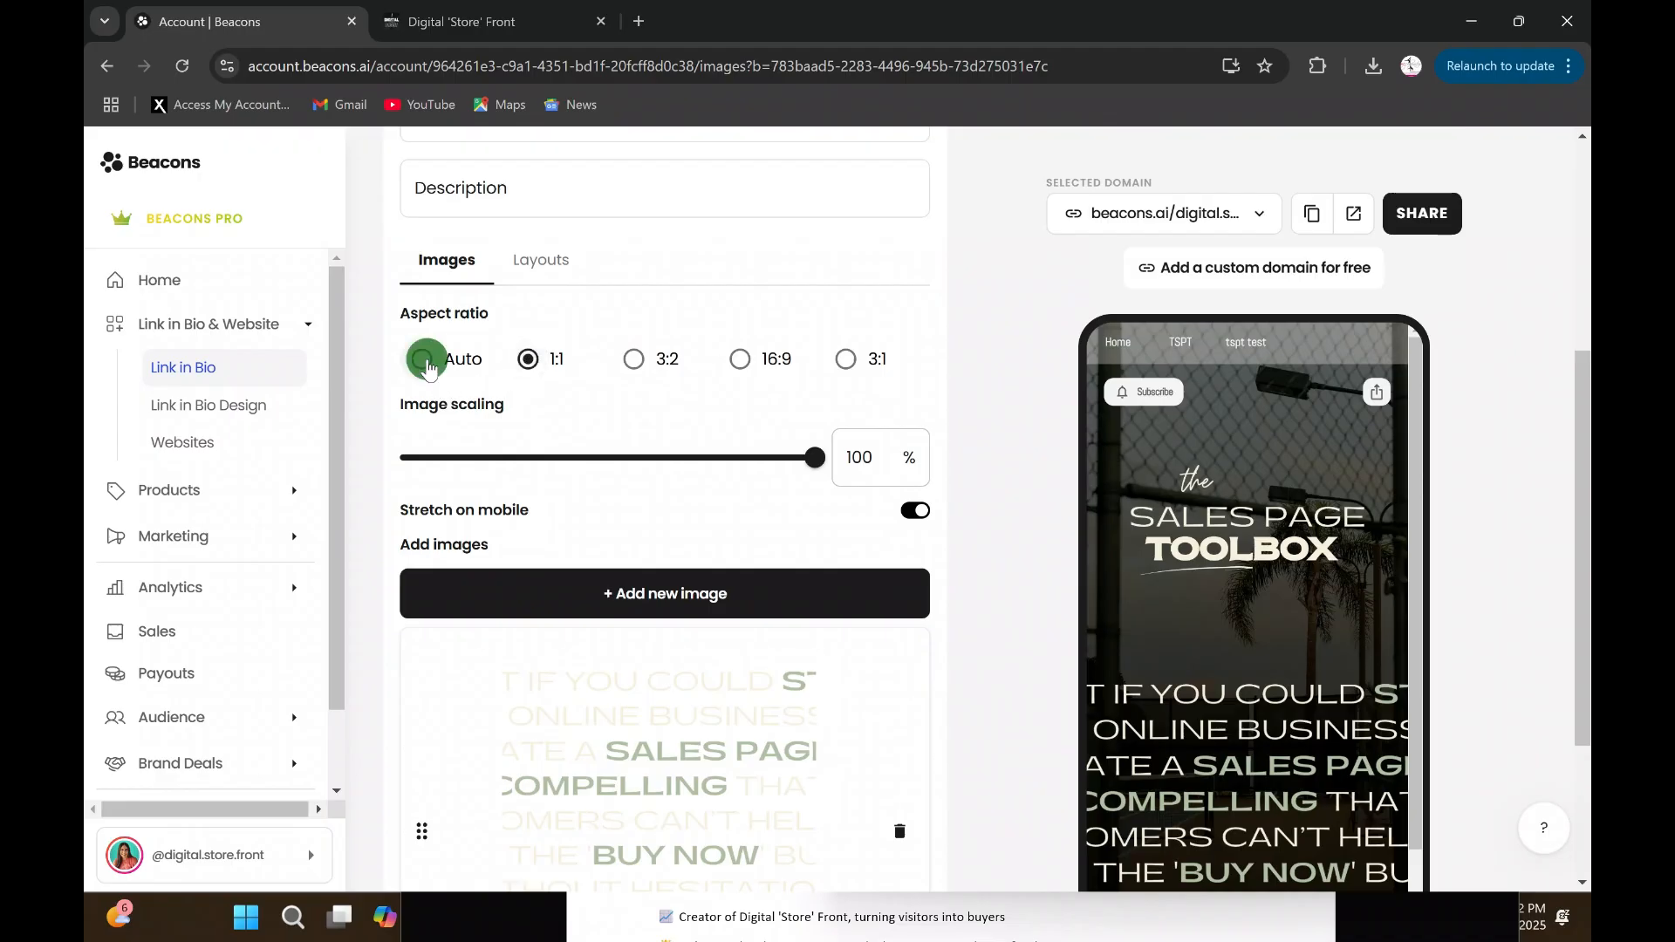
scroll(1020, 497, down, 2)
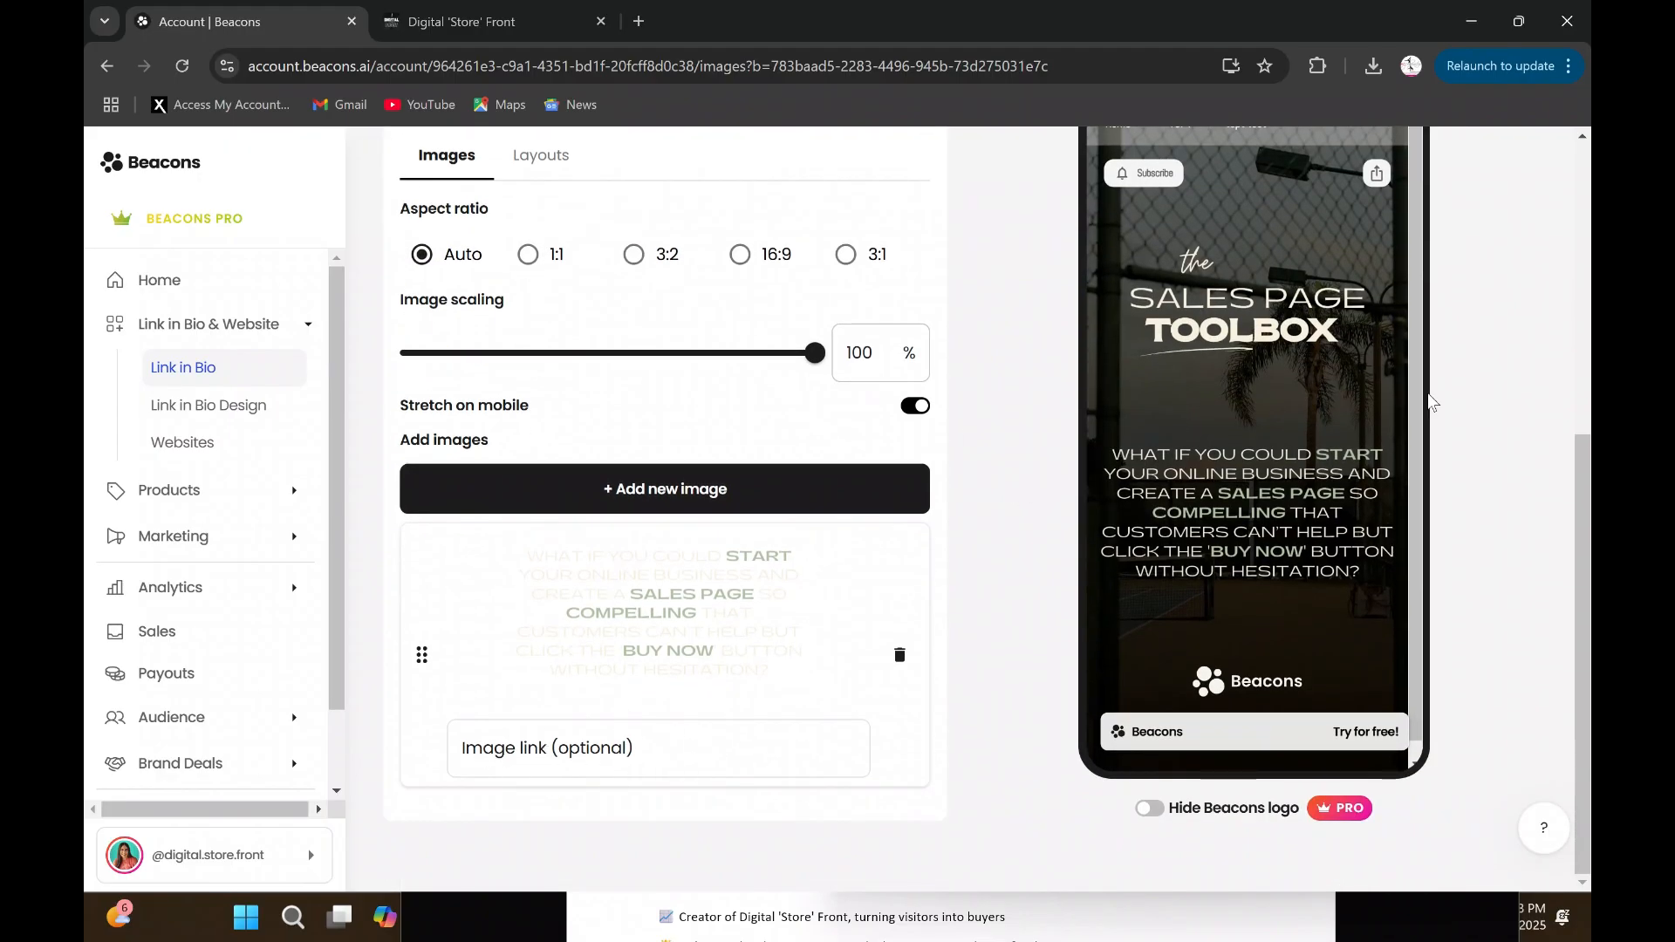
- Rename the "Statement" image block to "first paragraph" and return to the block list
scroll(1029, 558, up, 5)
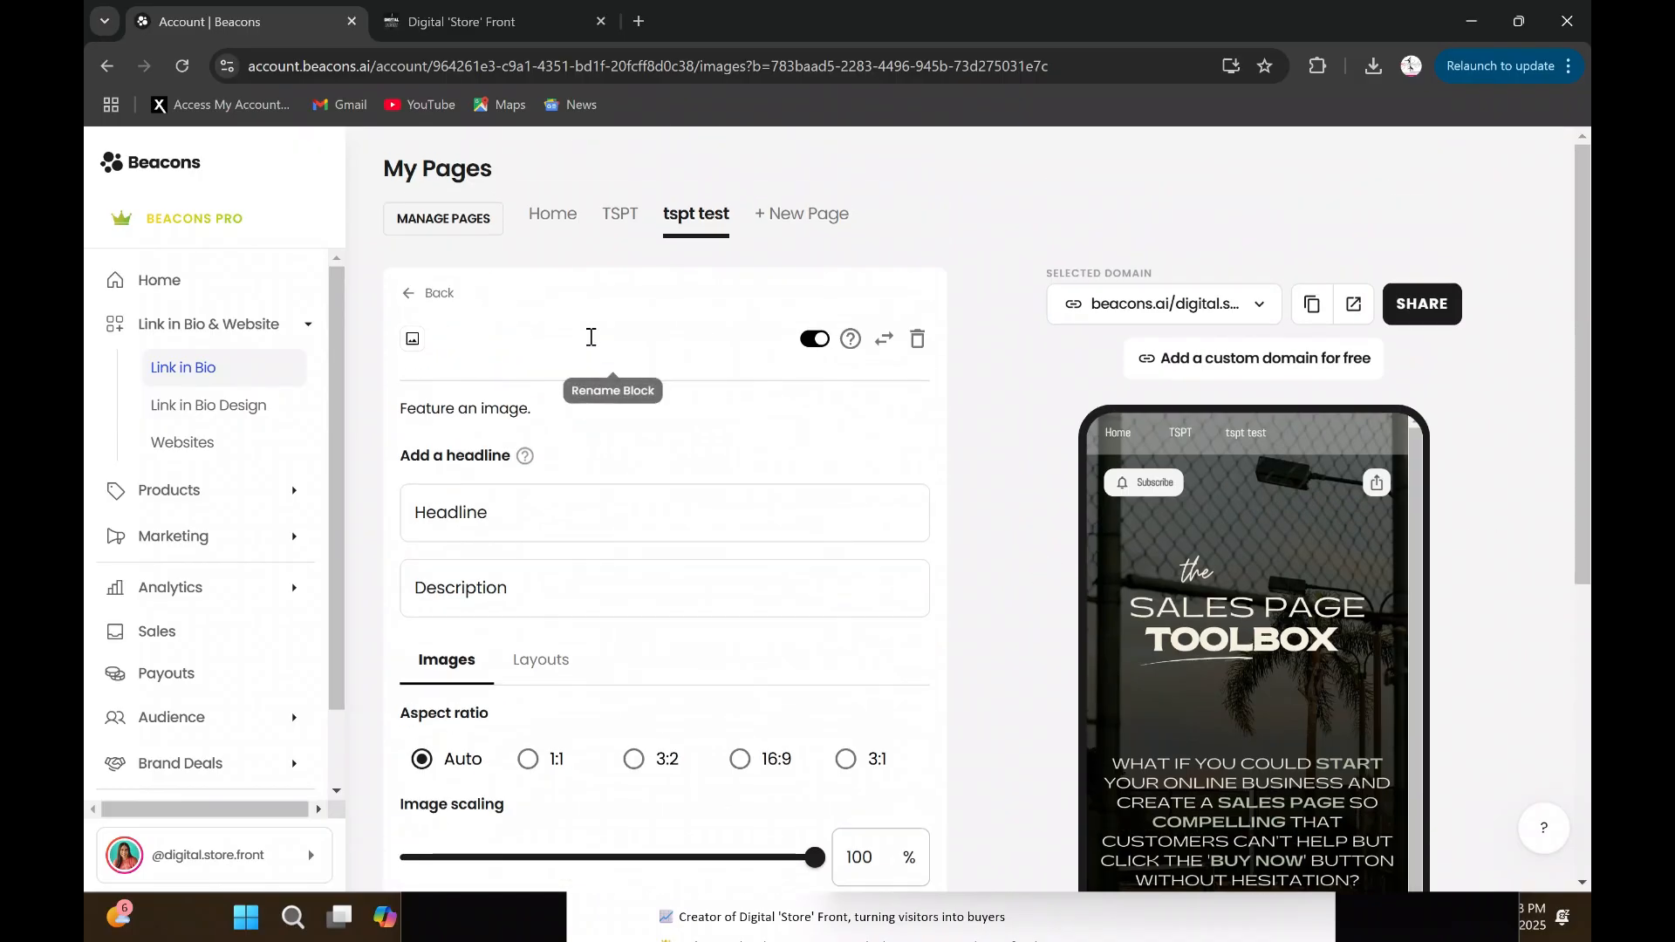
text(first par)
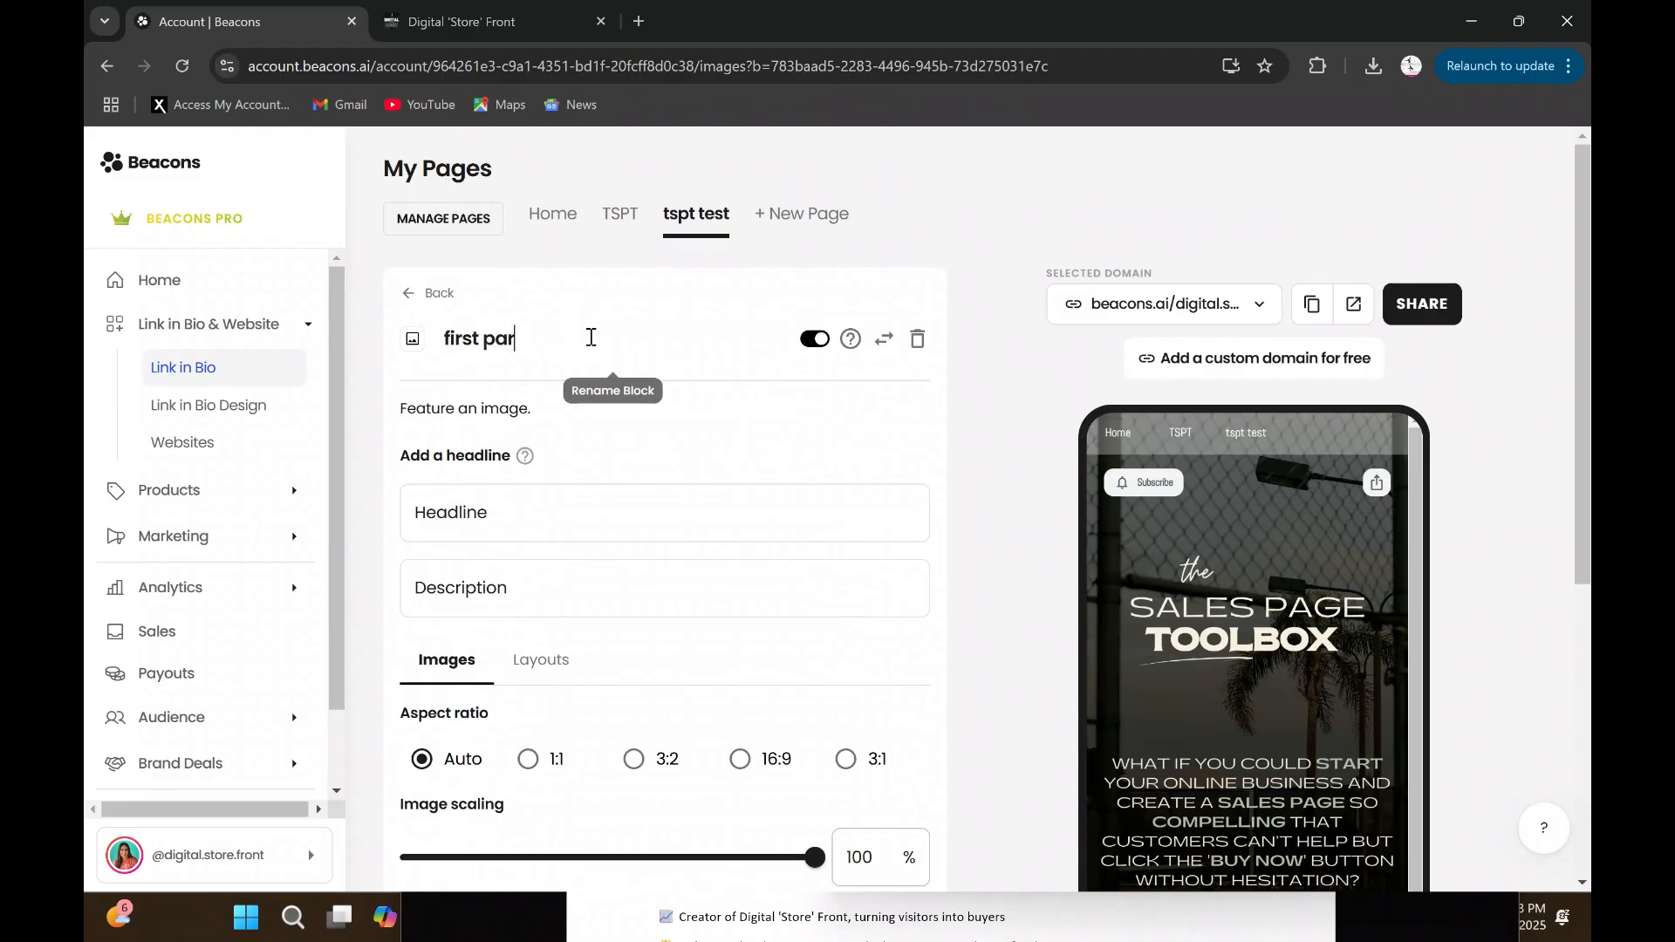
text(agraph)
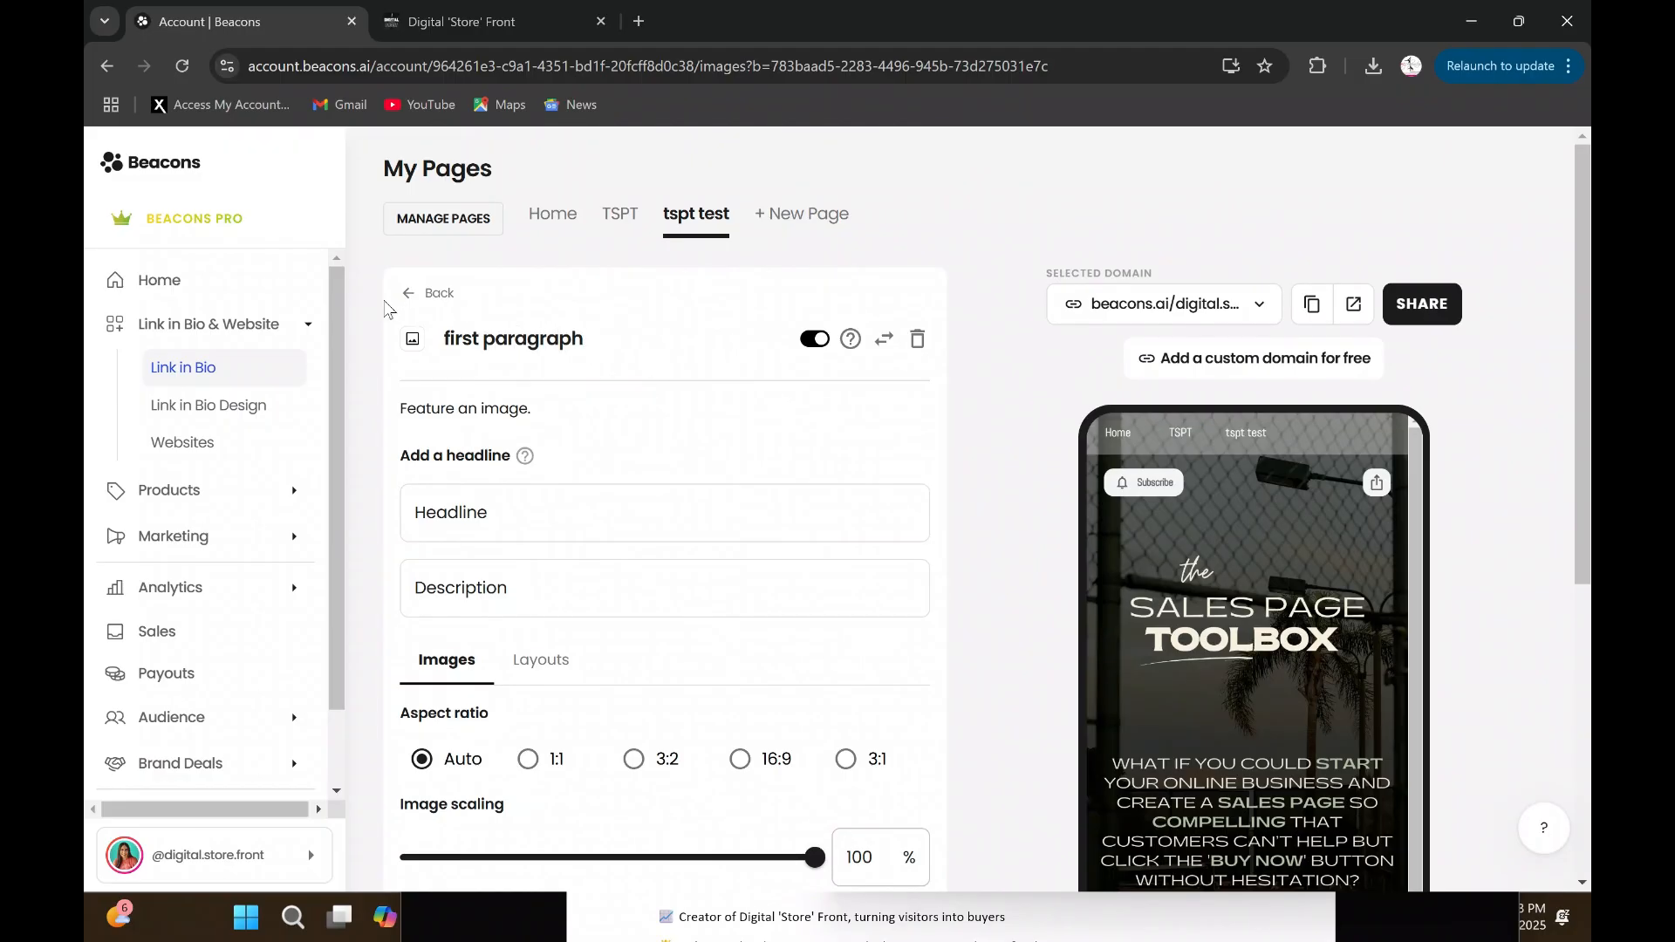
click(417, 294)
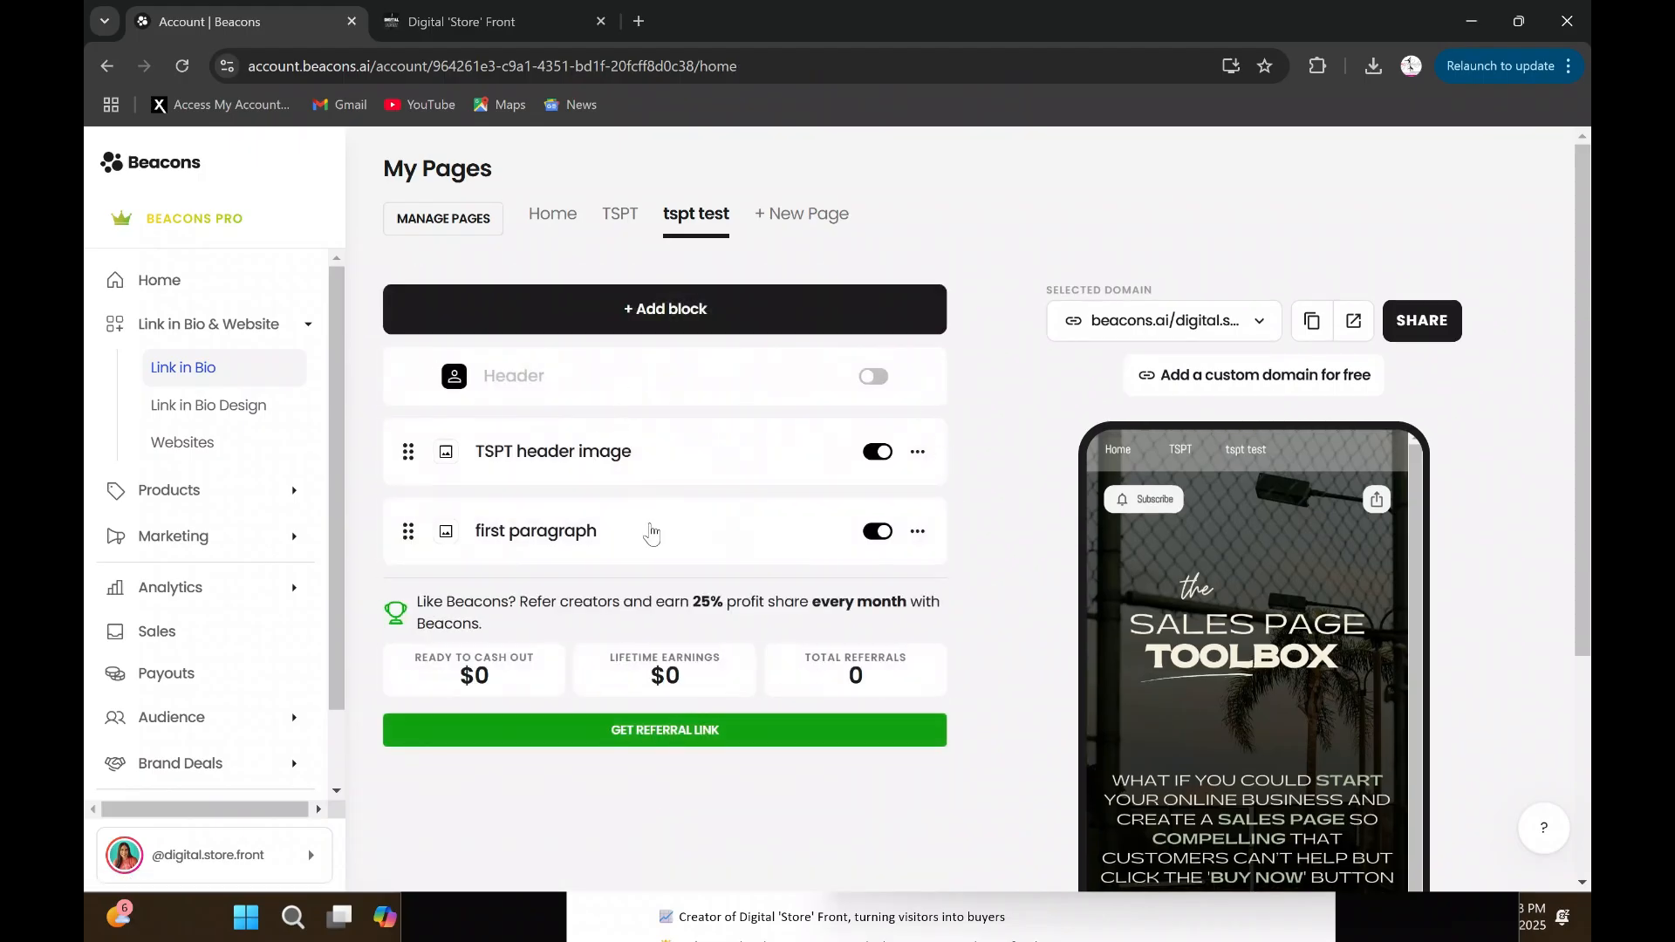
- Add a third Images block to the "tspt test" page and upload the image "FAQs (3)" into it
click(643, 311)
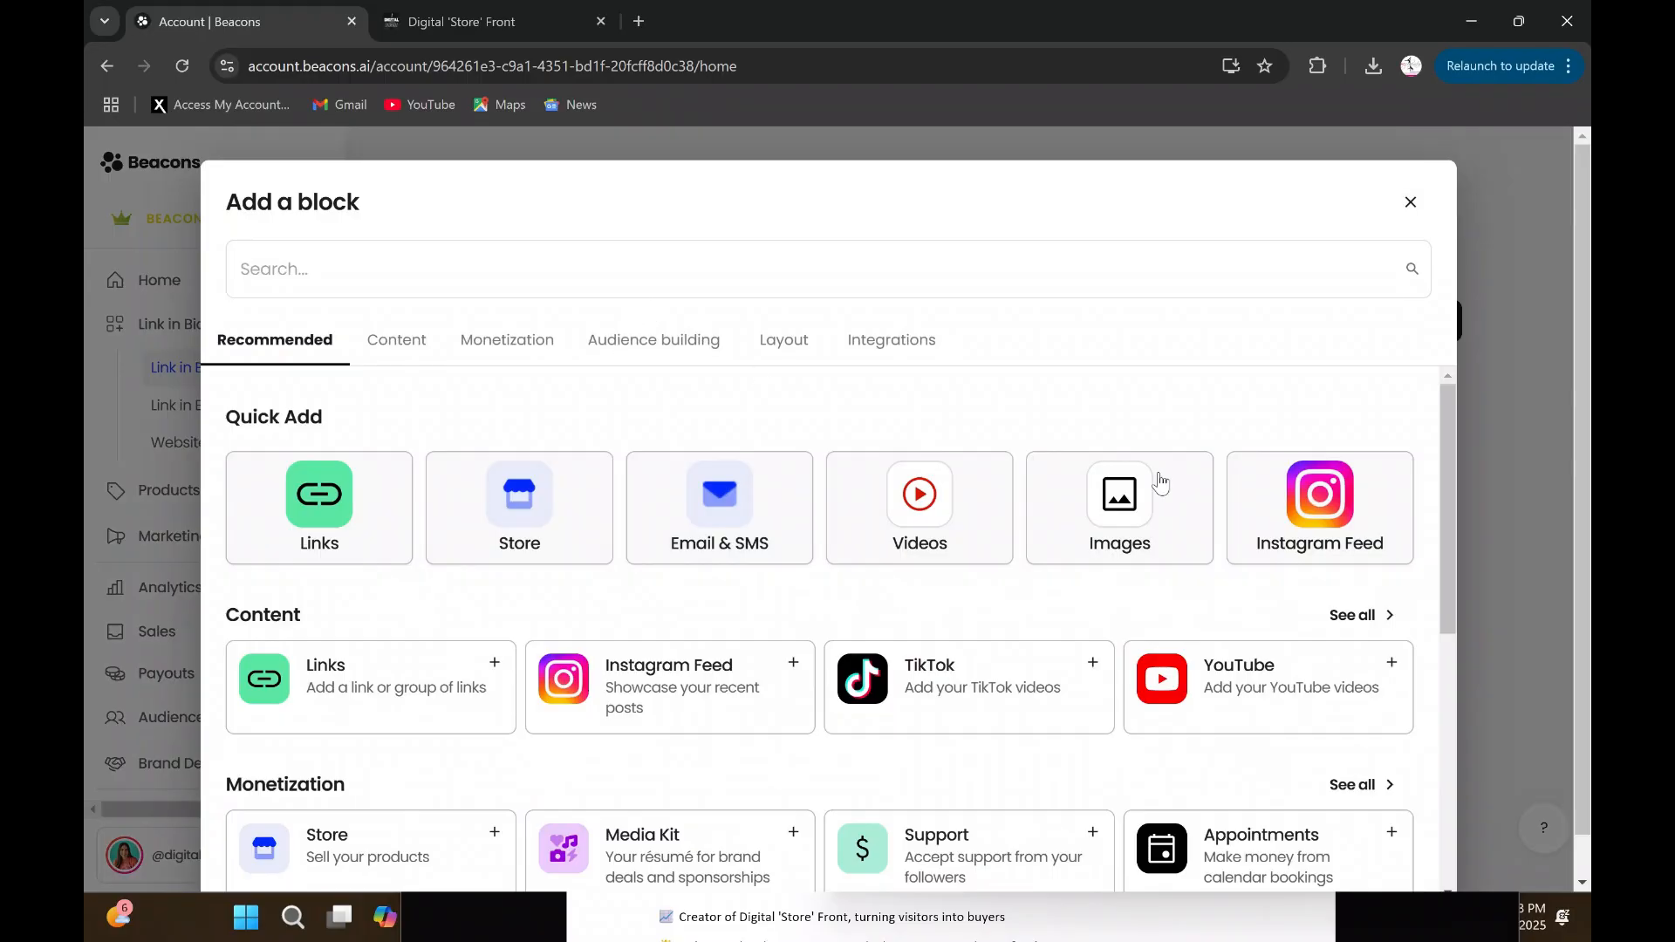
click(1110, 502)
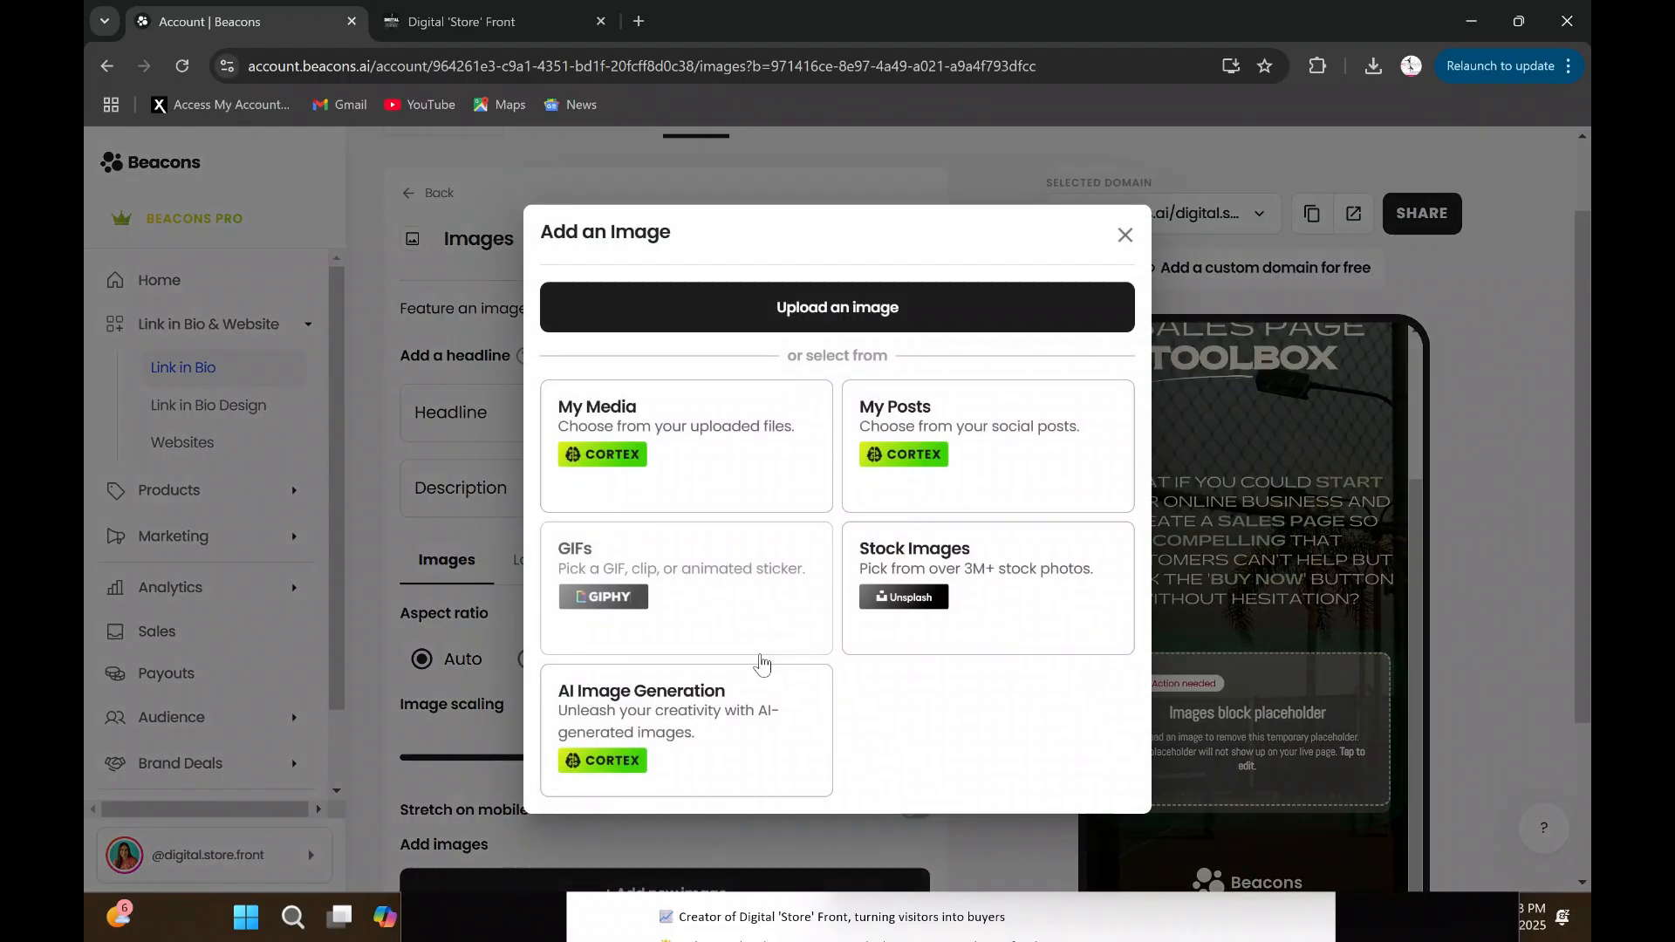
click(857, 313)
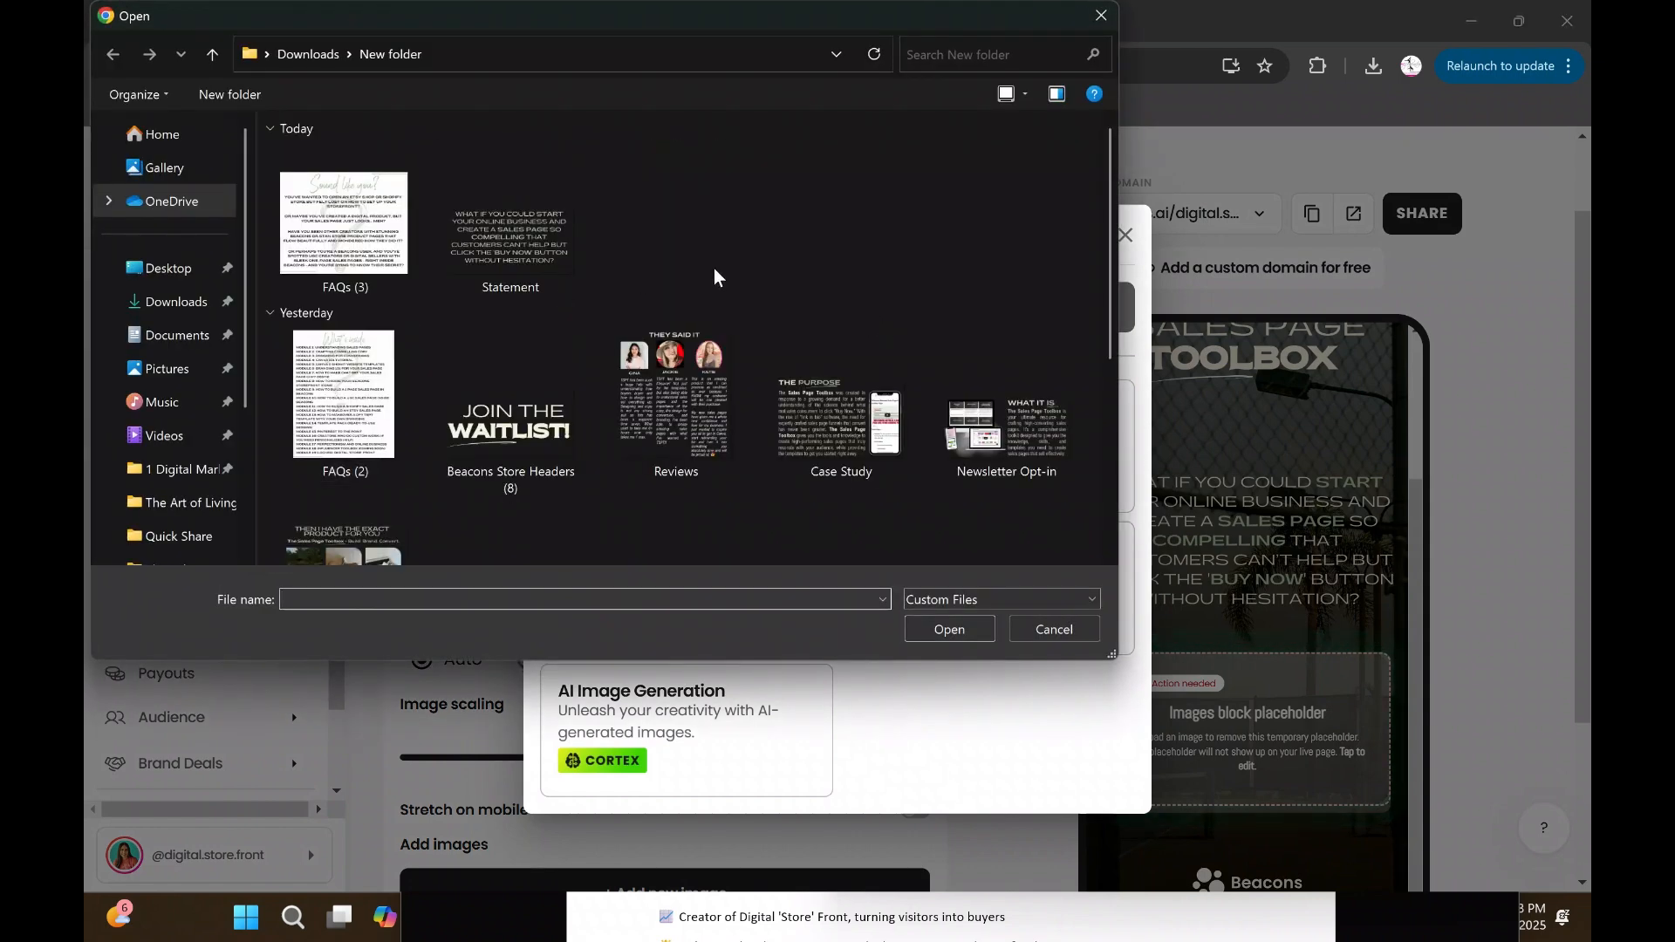
click(344, 225)
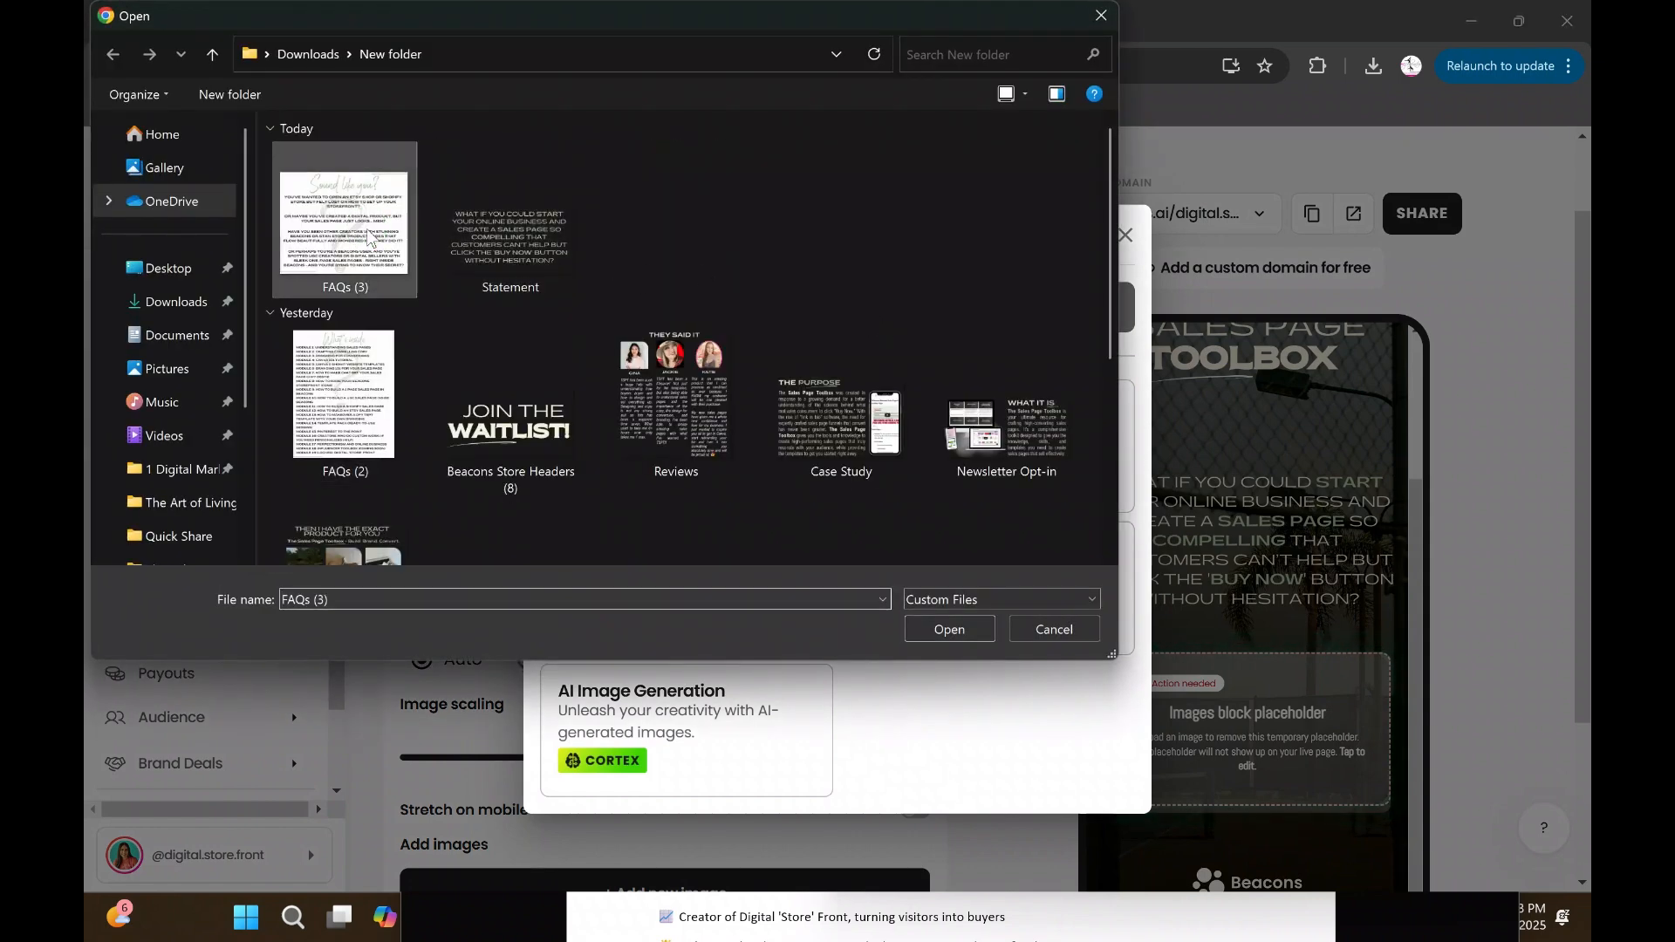
click(947, 628)
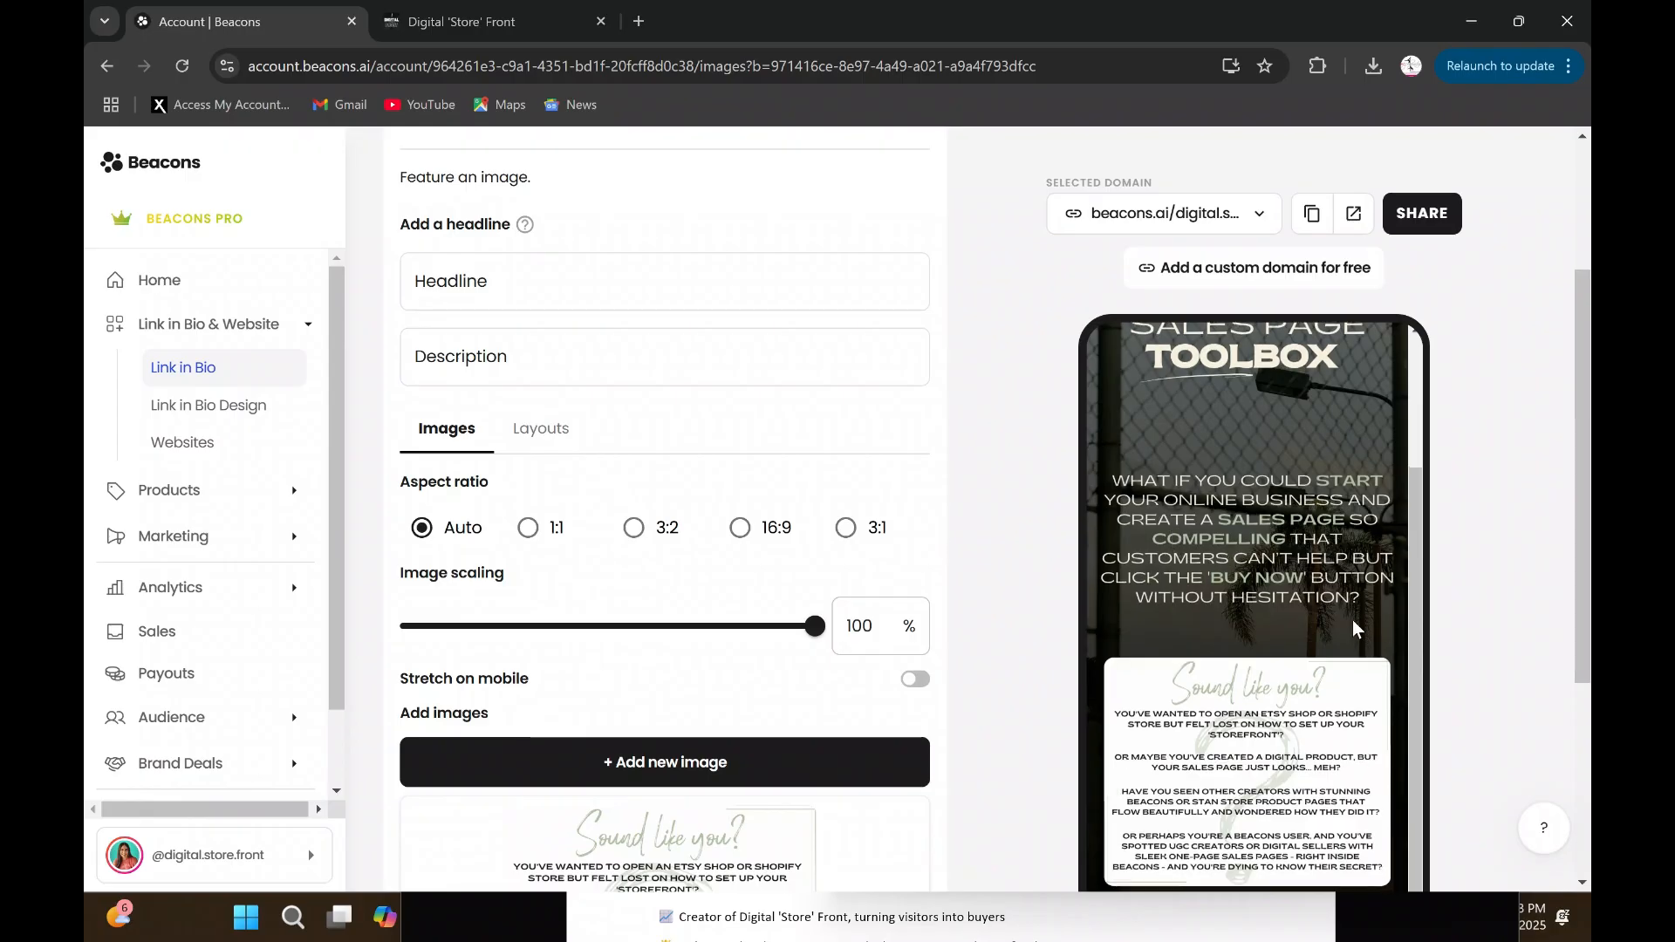
scroll(1352, 619, down, 1)
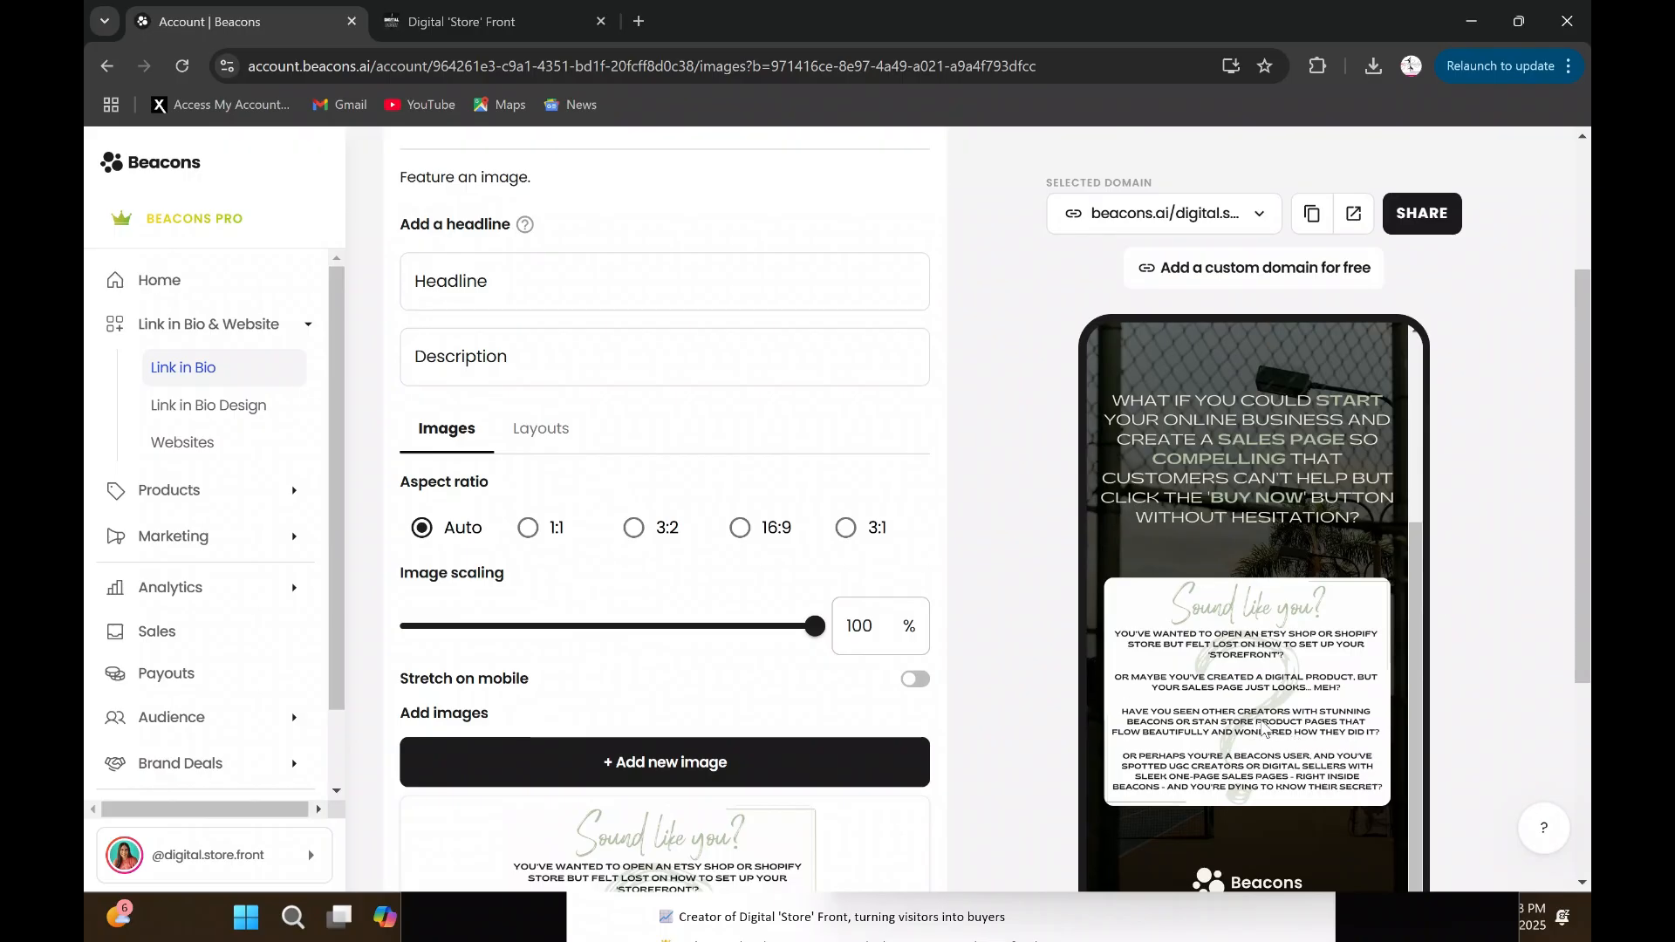
scroll(1280, 721, up, 2)
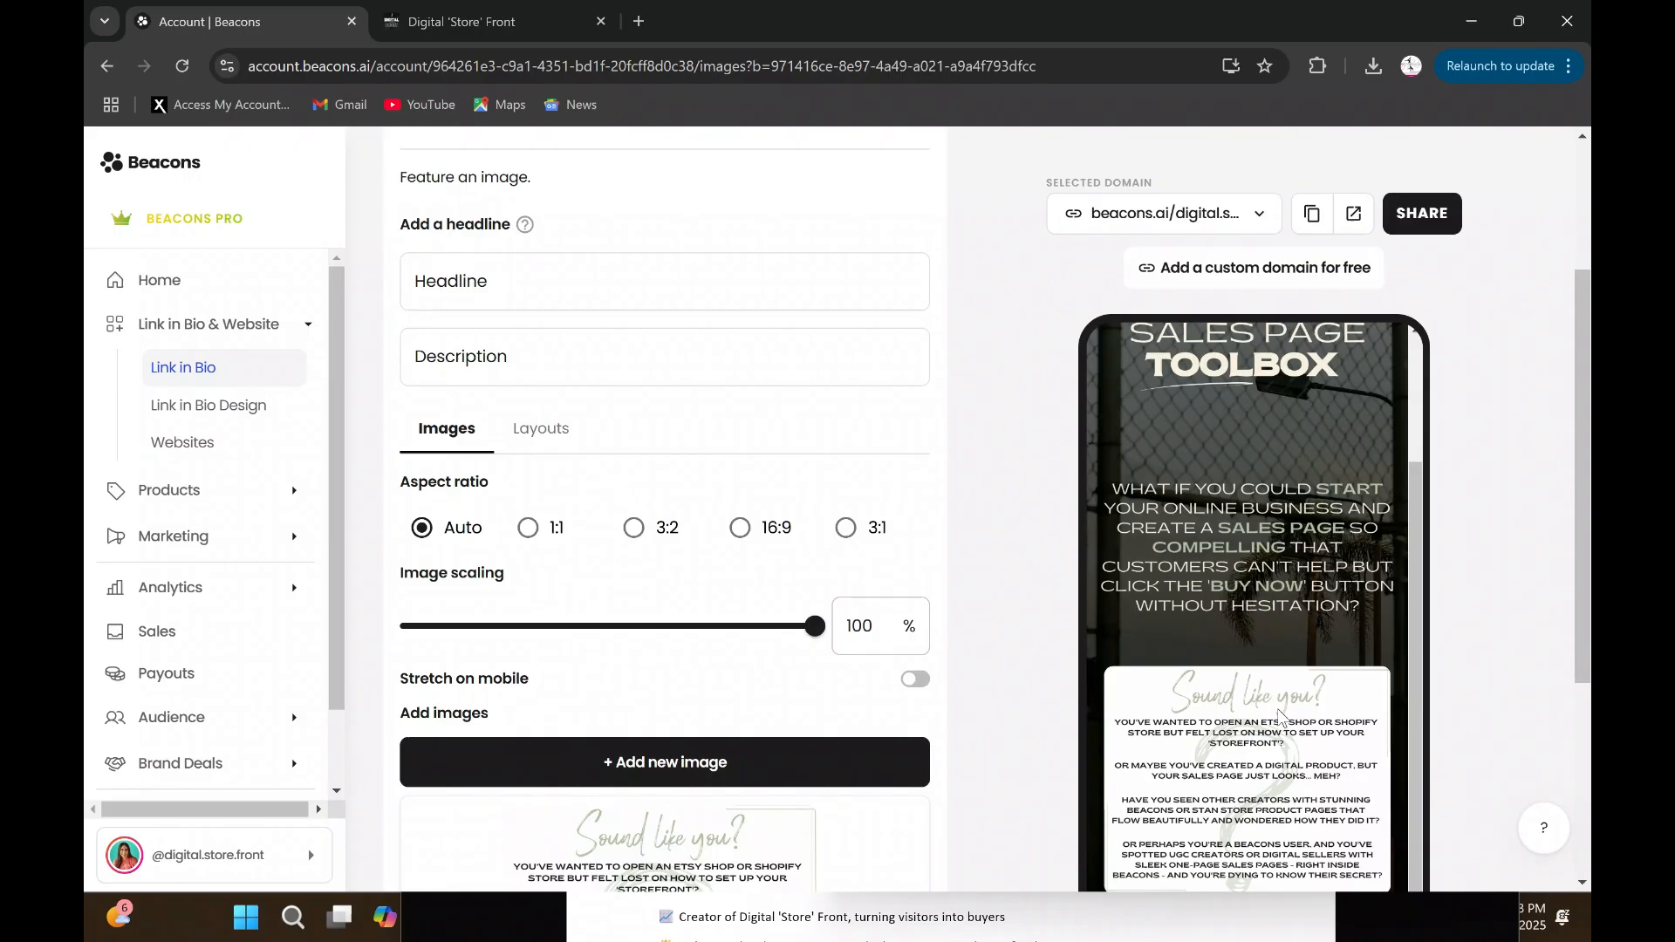
- Examine the uploaded "FAQs (3)" image beneath the first paragraph in the phone preview and its image settings
scroll(1325, 740, down, 1)
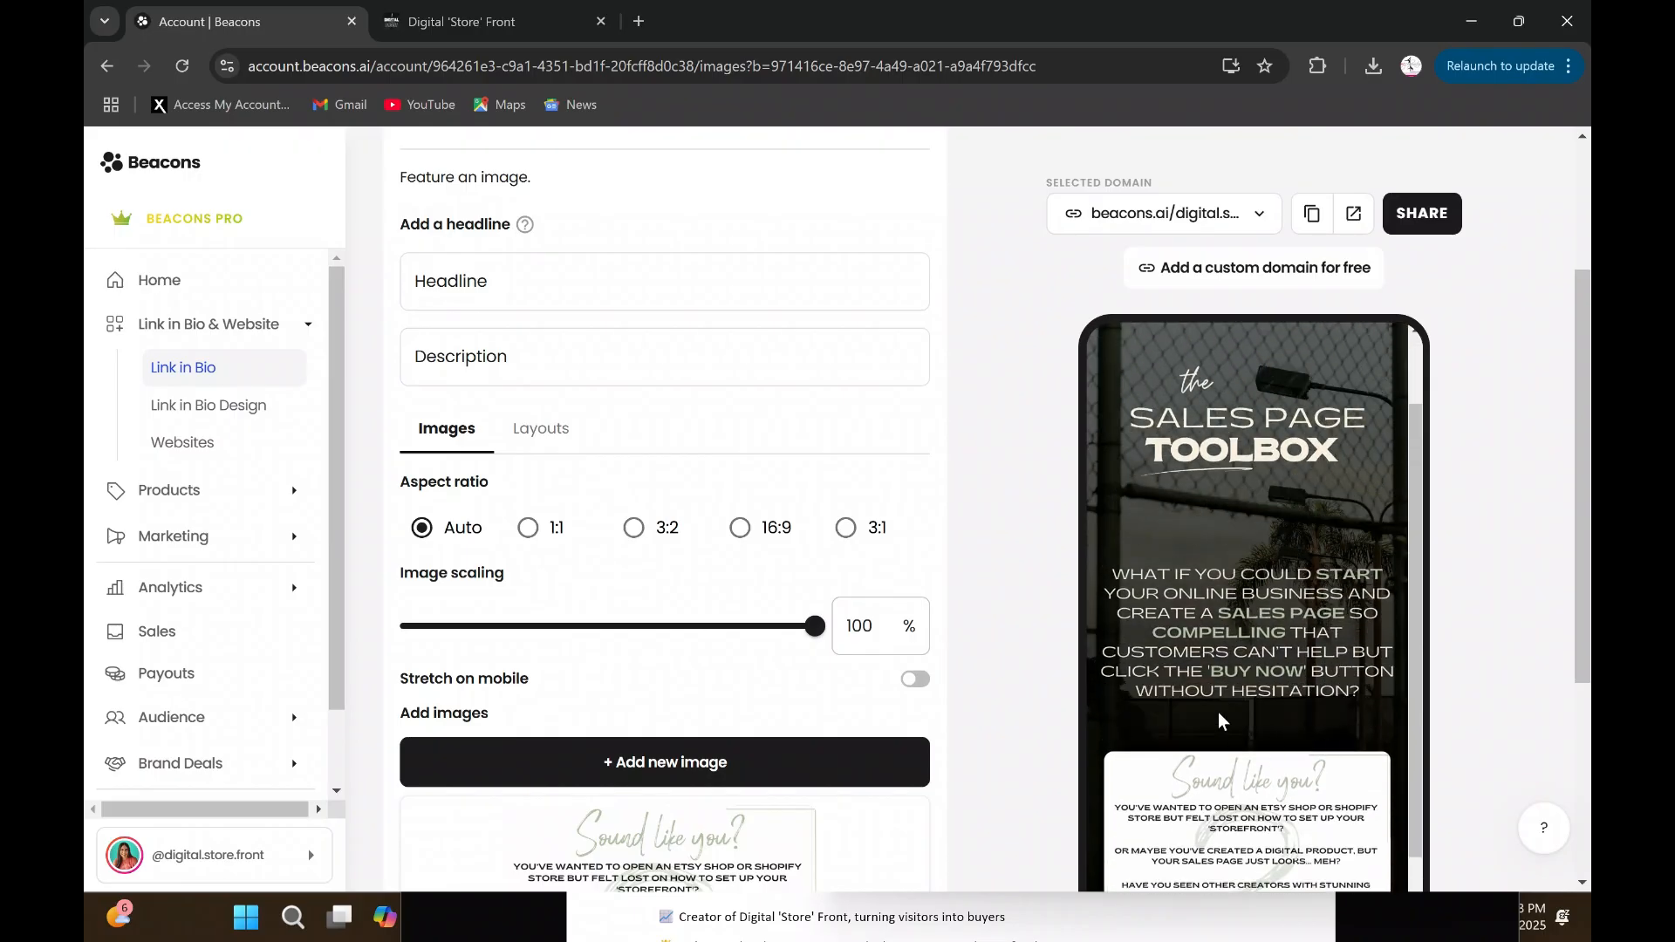
scroll(1282, 593, down, 5)
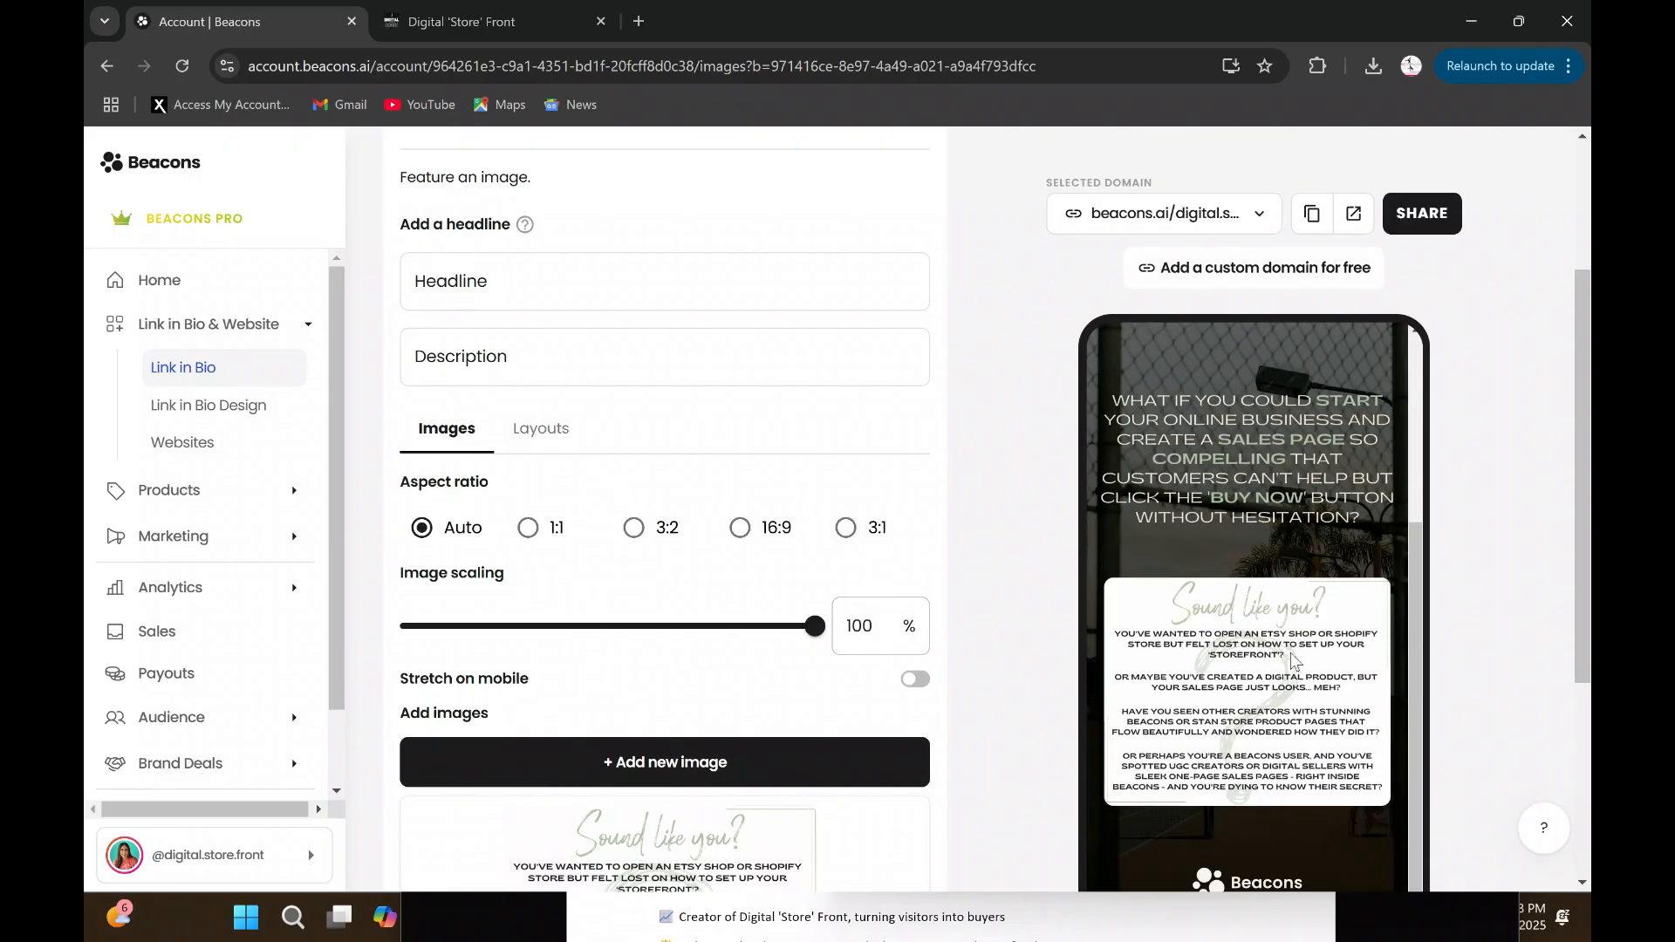
scroll(1283, 645, up, 1)
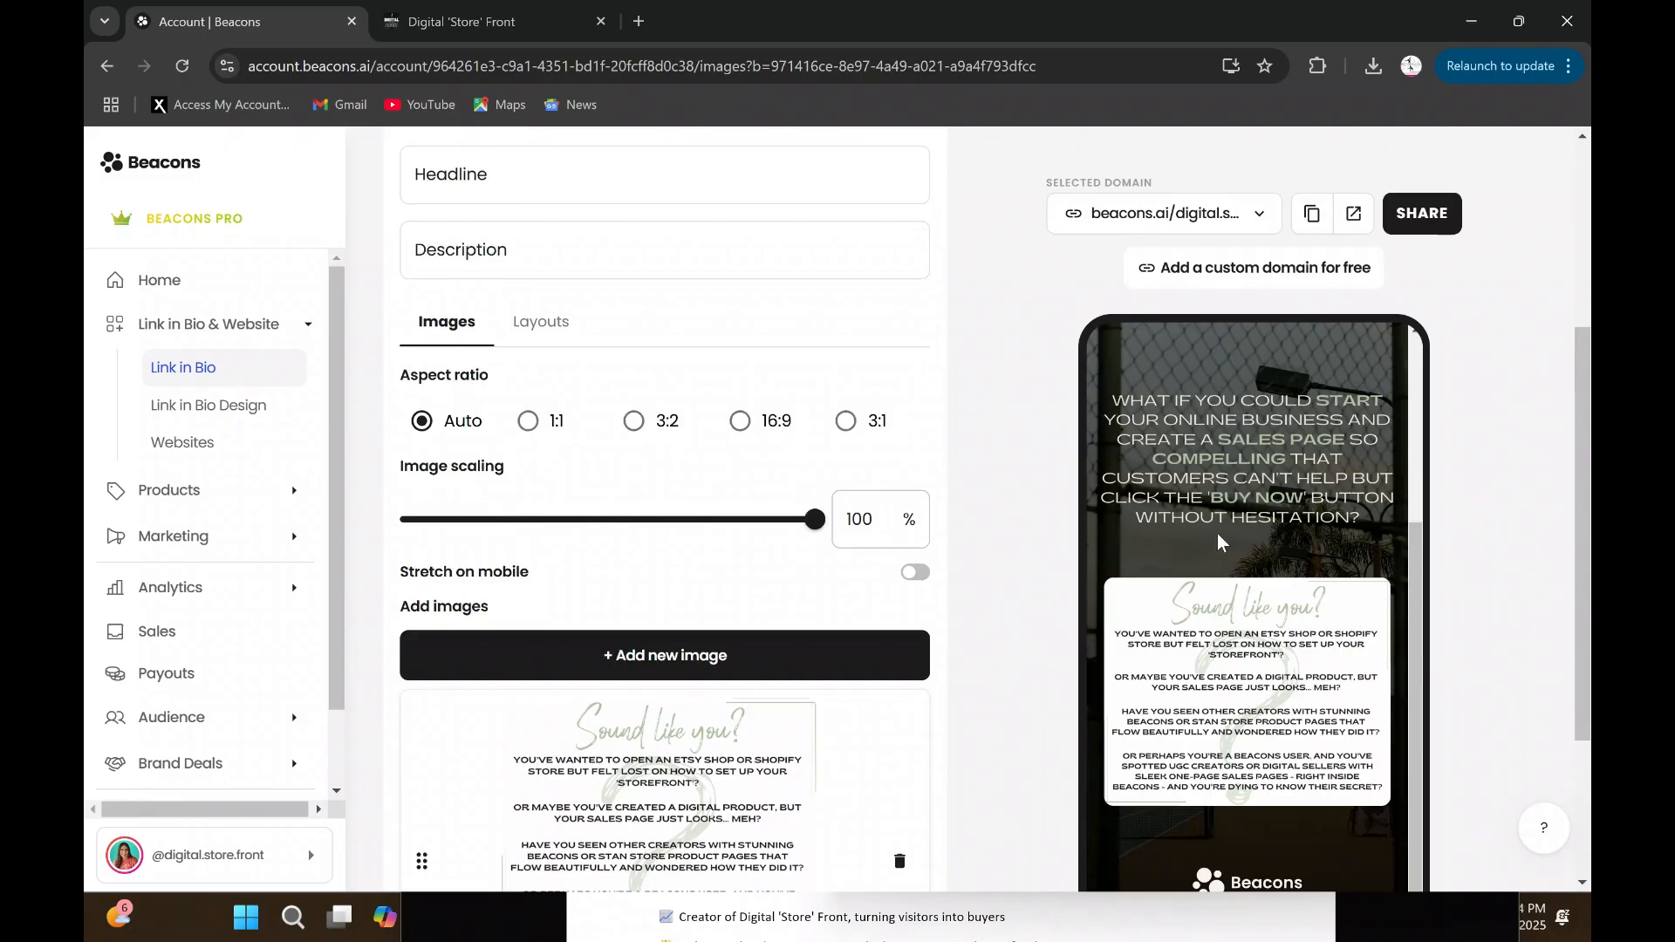
scroll(1217, 532, down, 3)
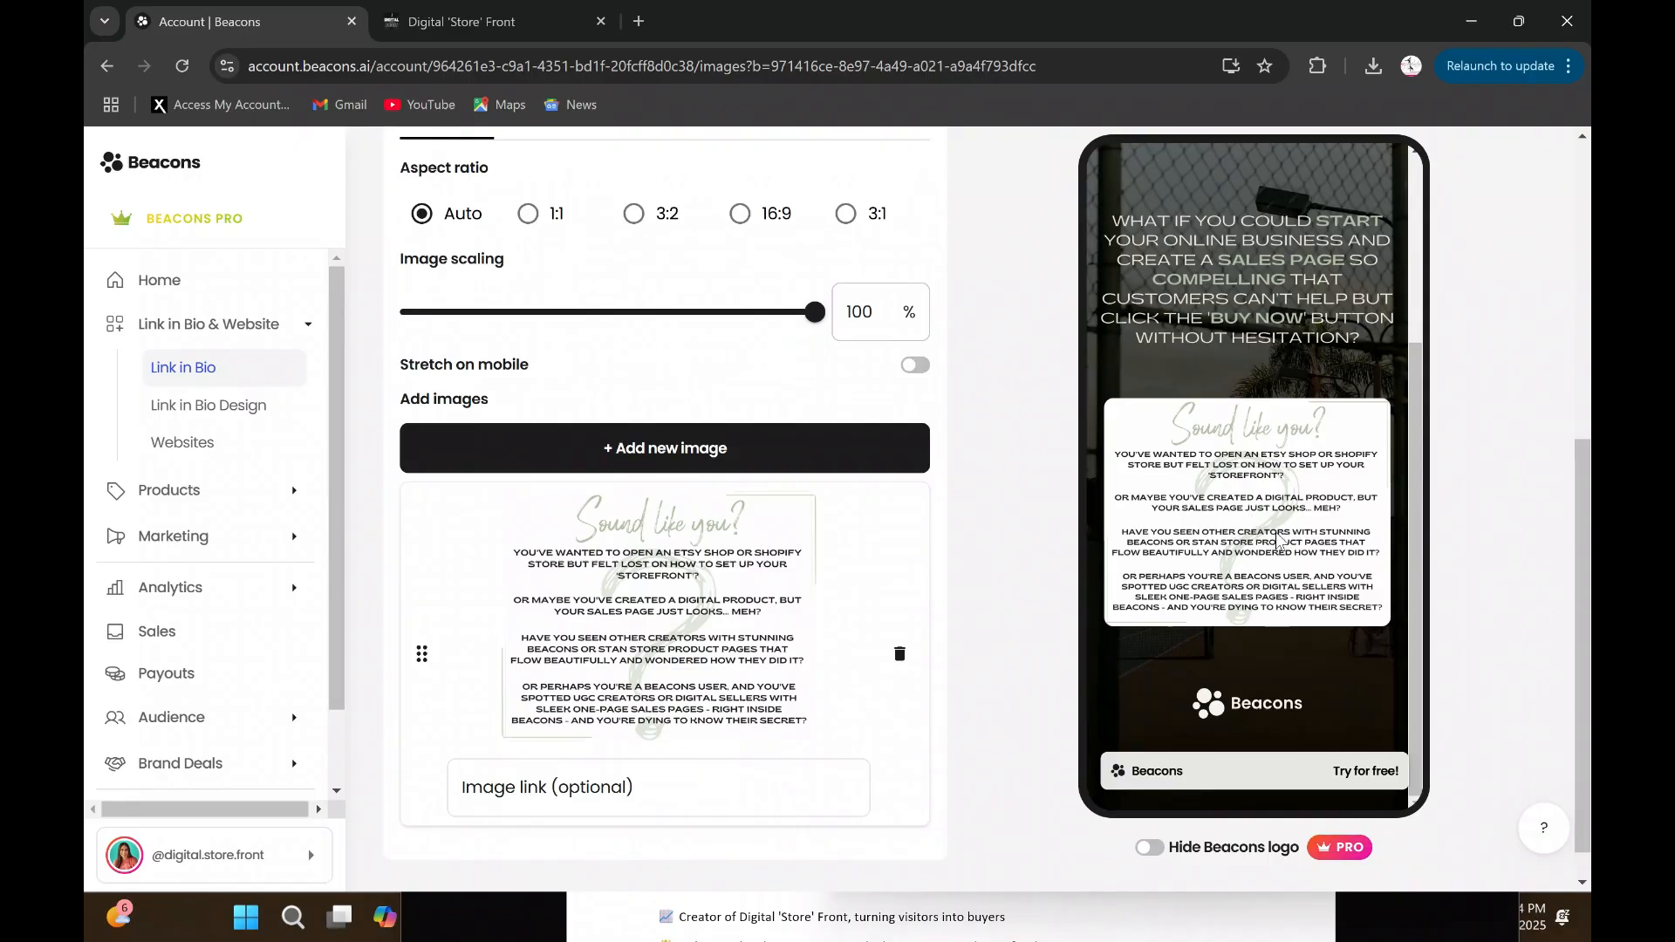
scroll(1281, 576, up, 3)
scroll(1271, 514, down, 3)
scroll(741, 377, up, 1)
- Try the 3:1, 16:9, 3:2 and 1:1 aspect ratios and Stretch on mobile on the image, then restore Auto with stretching off
click(846, 320)
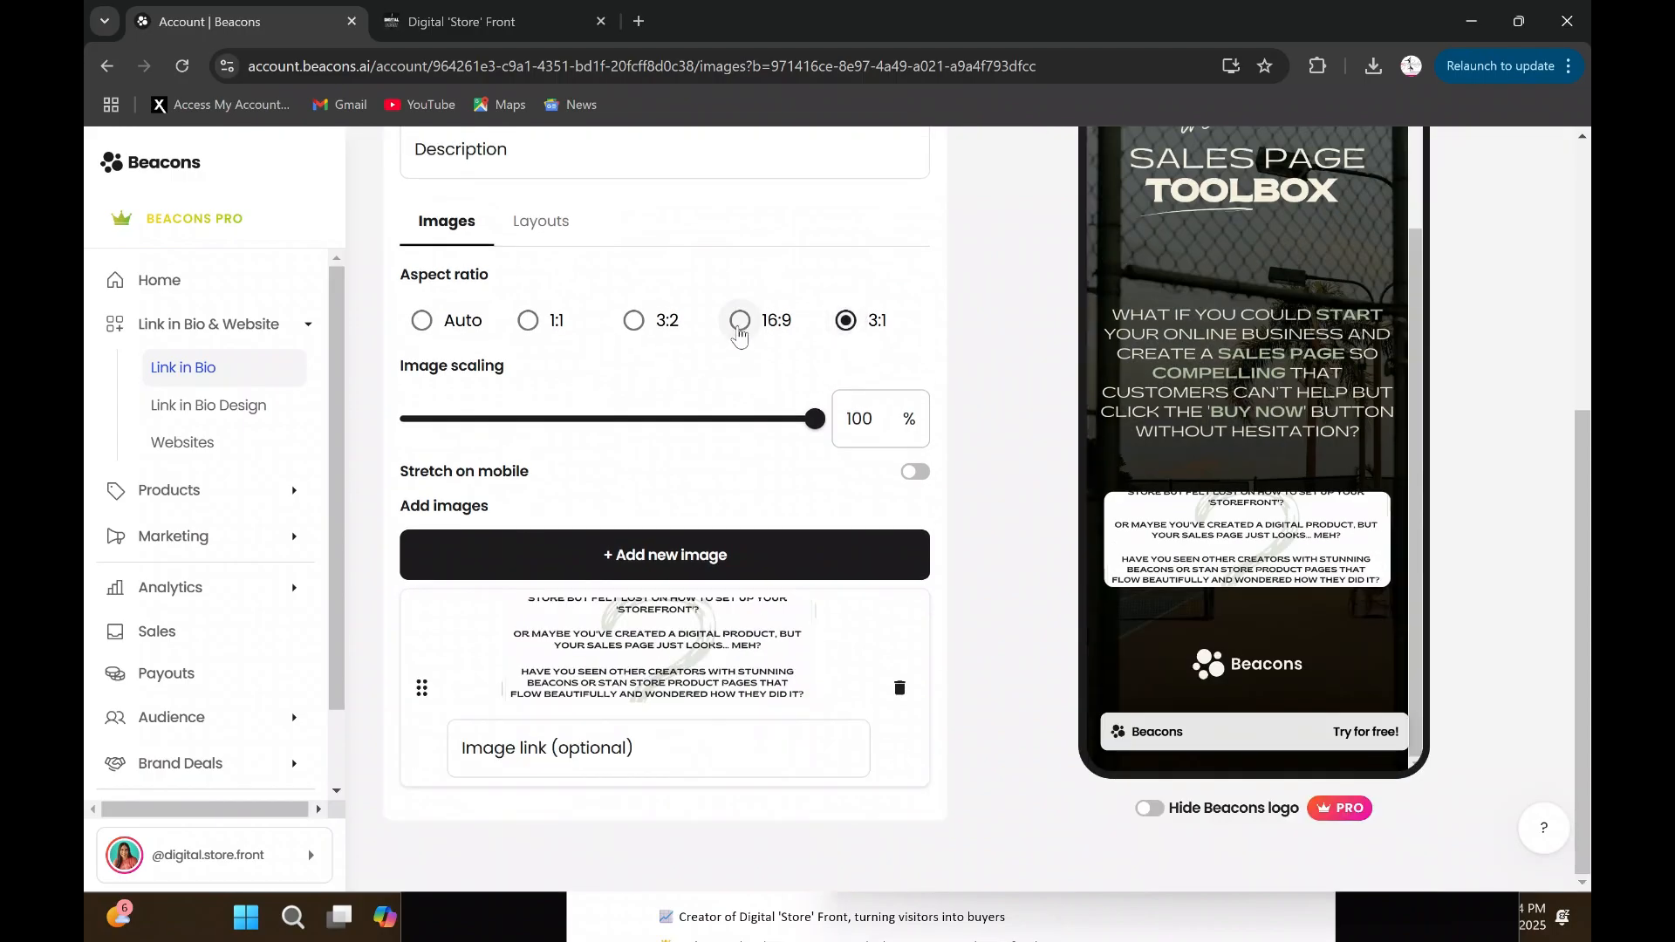
click(739, 332)
click(624, 331)
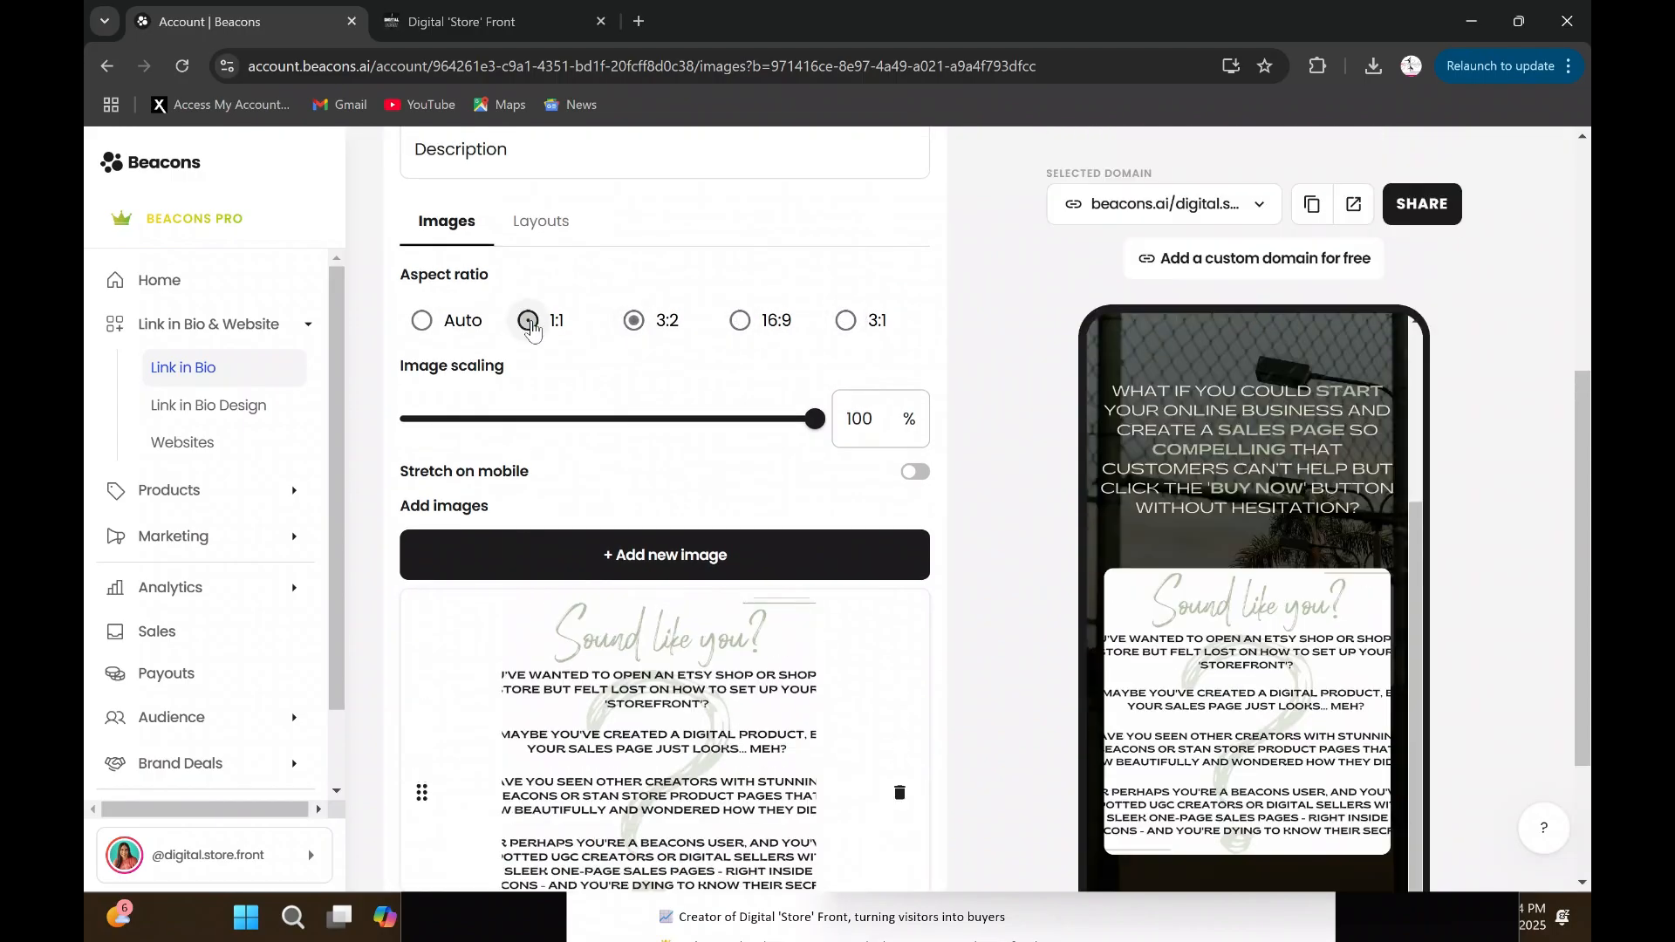
click(530, 322)
click(423, 321)
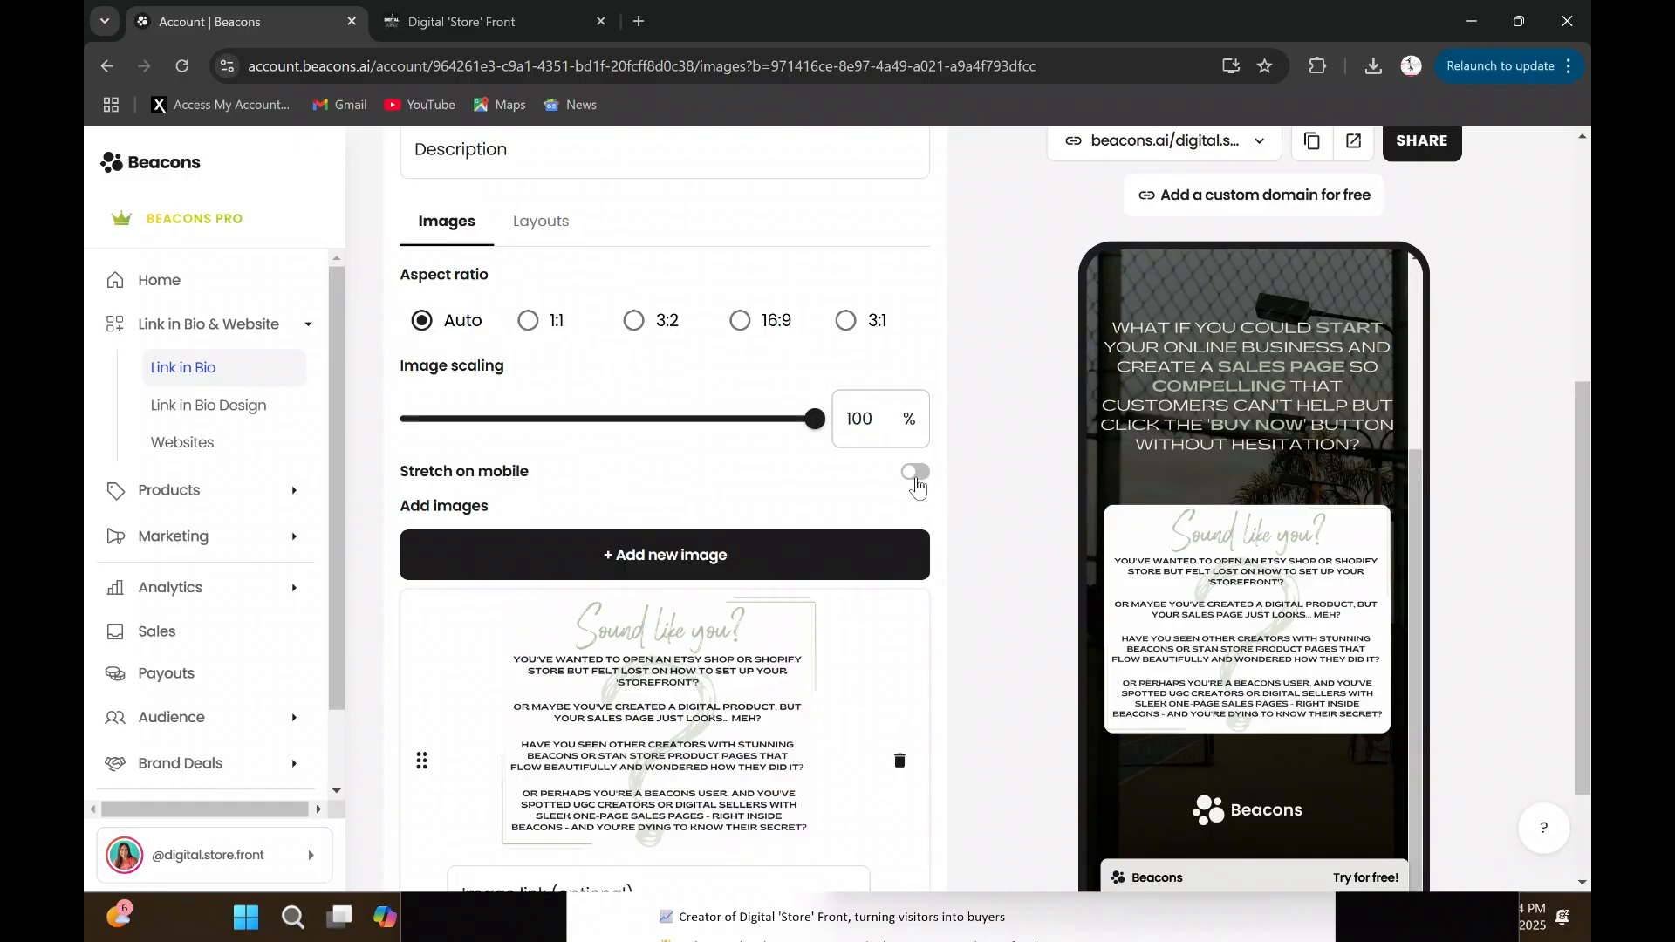
click(915, 473)
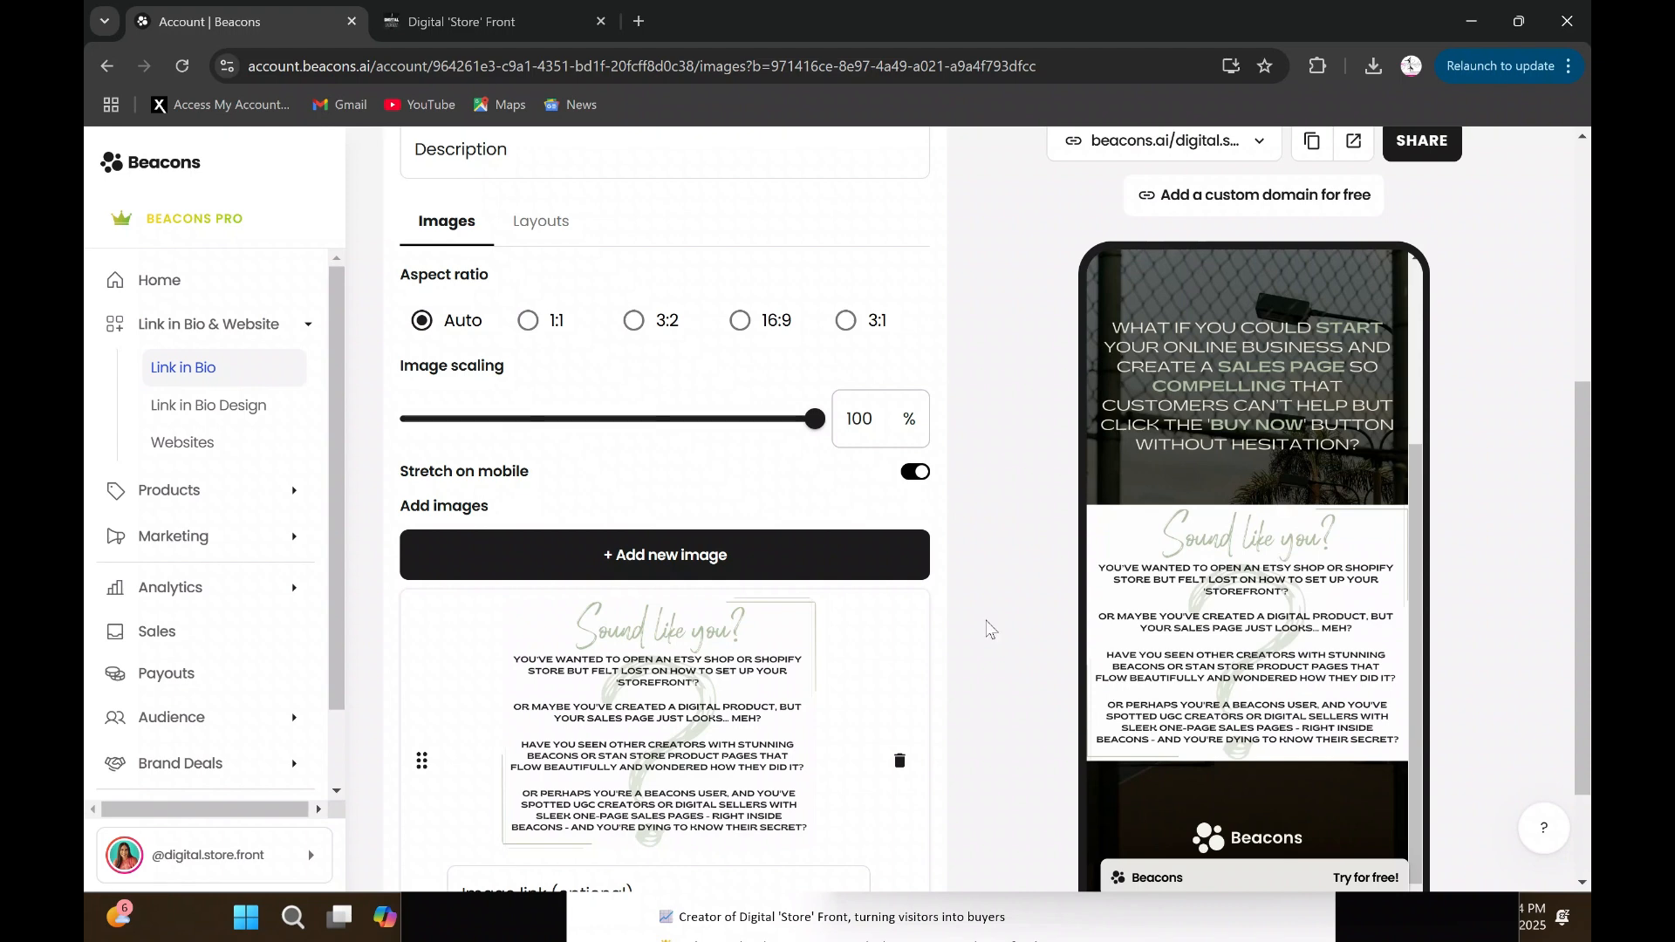
click(917, 473)
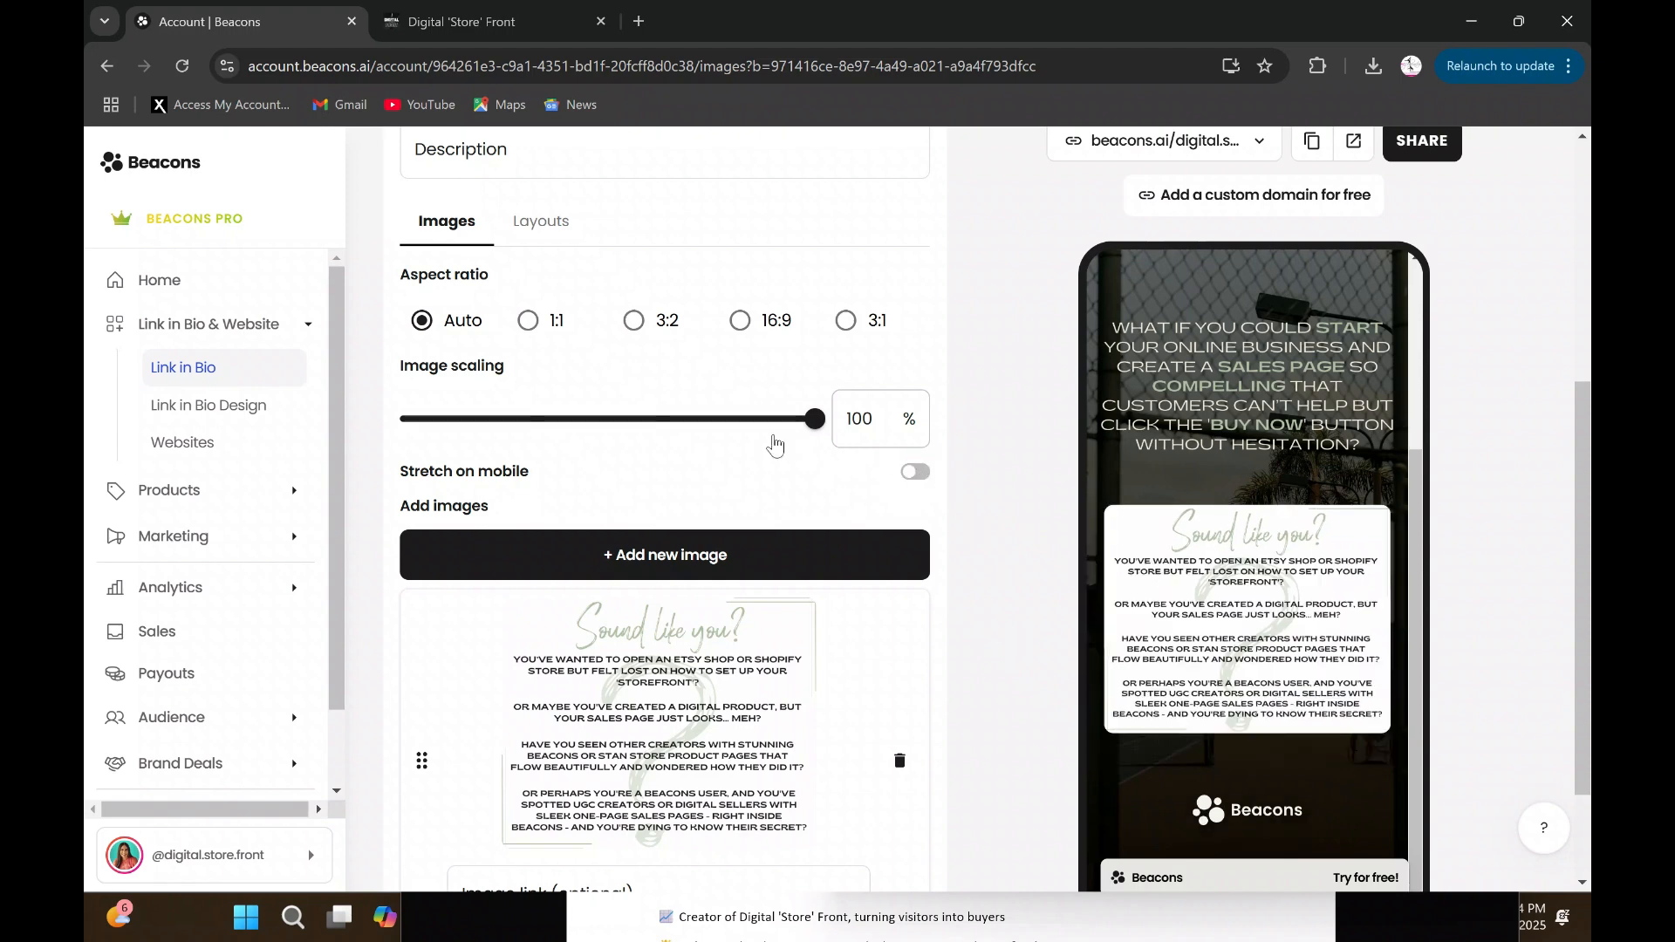
- Rename the image block to "image white background 1" and return to the block list
scroll(1001, 551, up, 2)
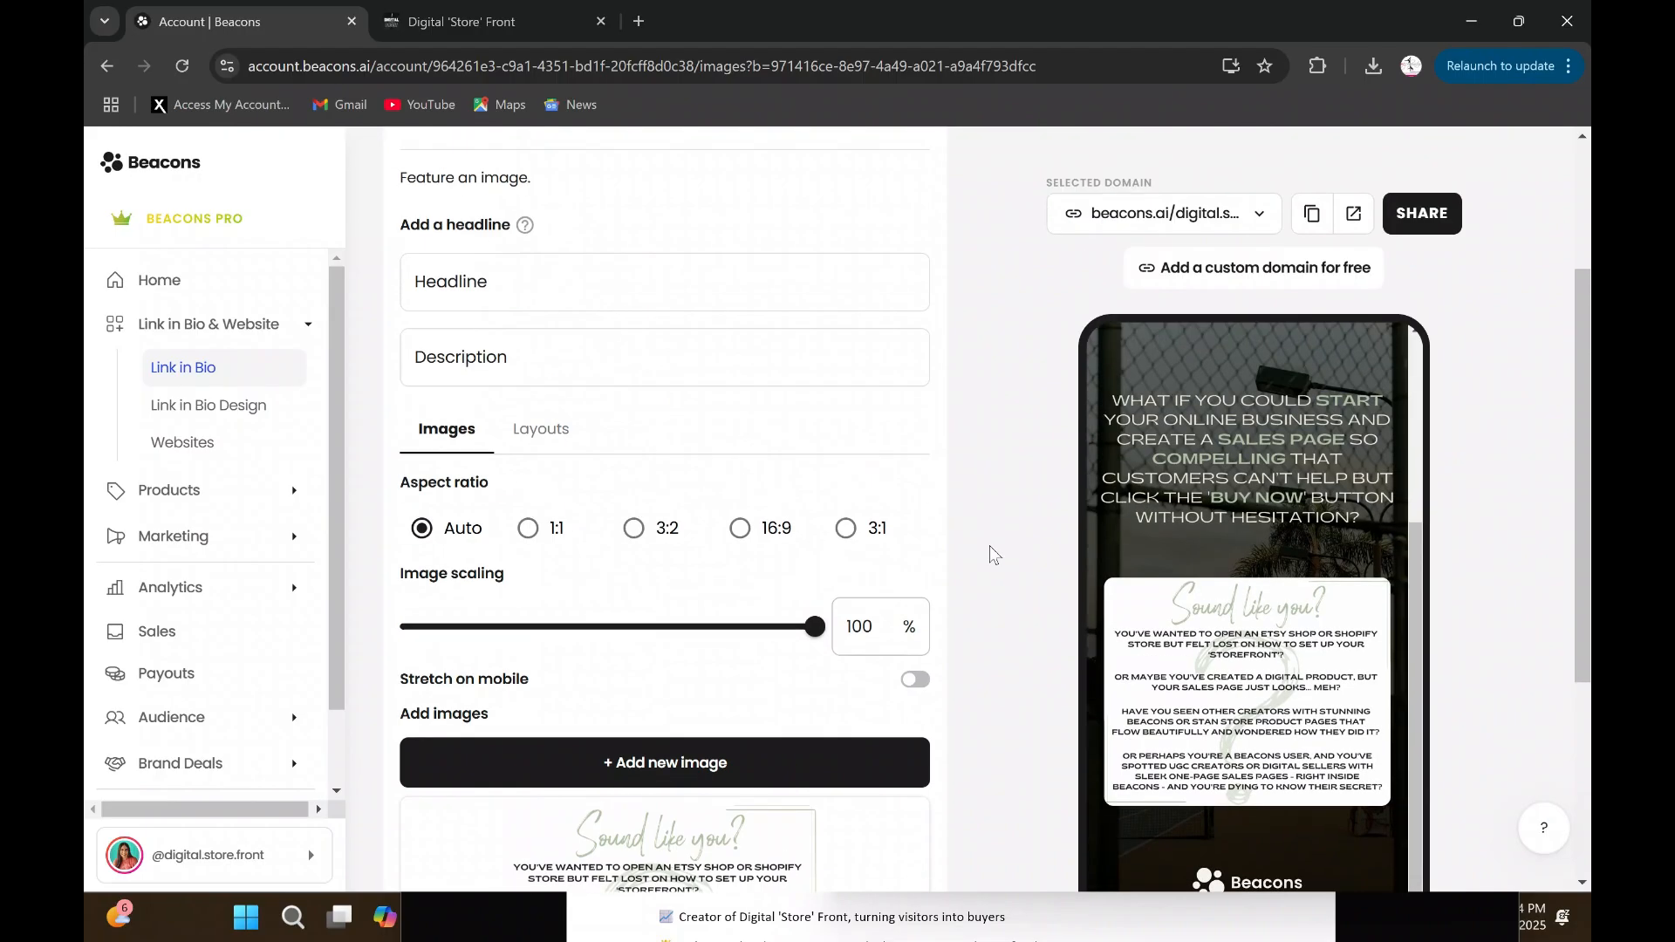
scroll(776, 569, up, 3)
click(553, 332)
key(BackSpace)
key(Return)
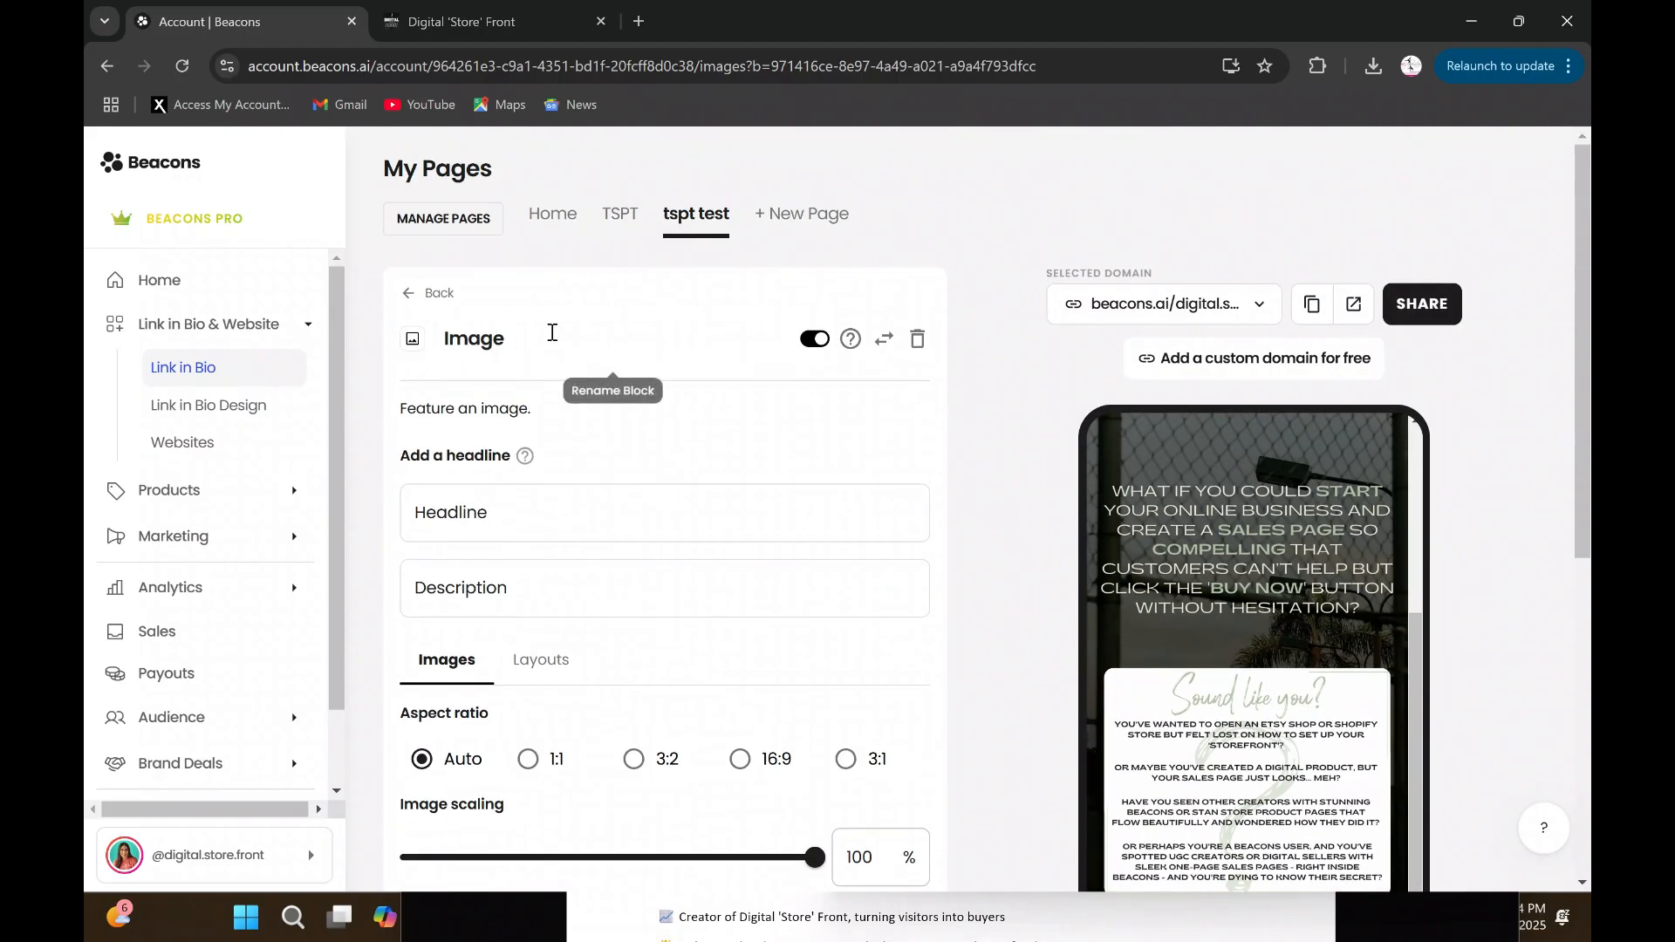
key(BackSpace)
key(BackSpace)
key(BackSpace)
text(image)
text(white backgroun)
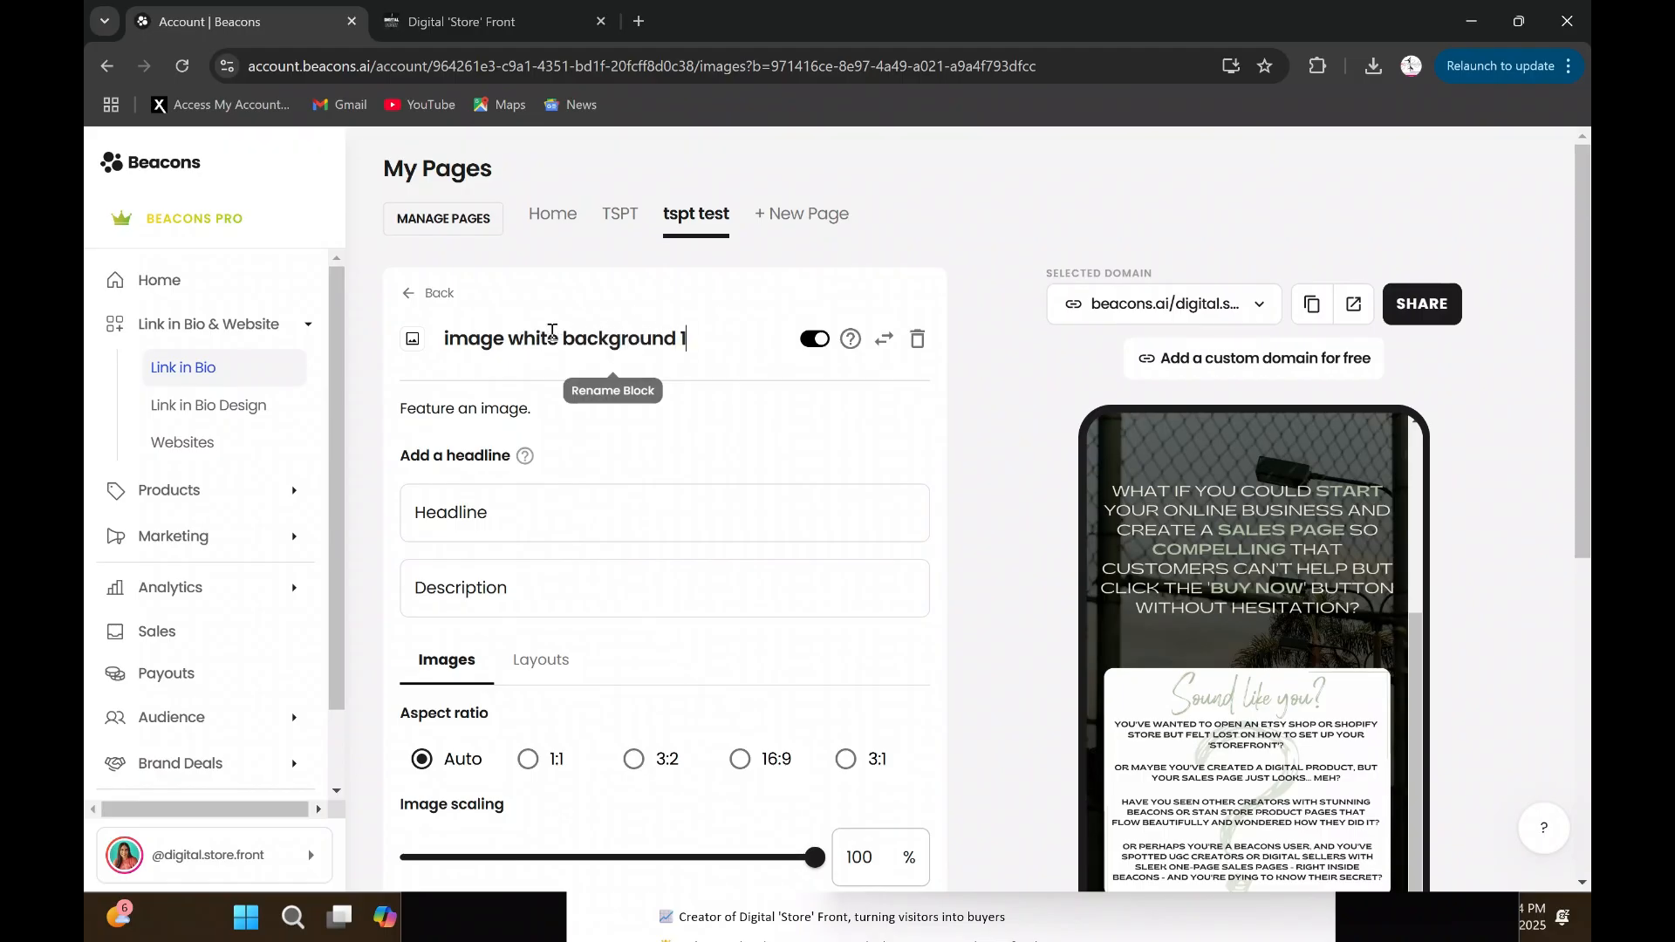
text(d 1)
click(442, 292)
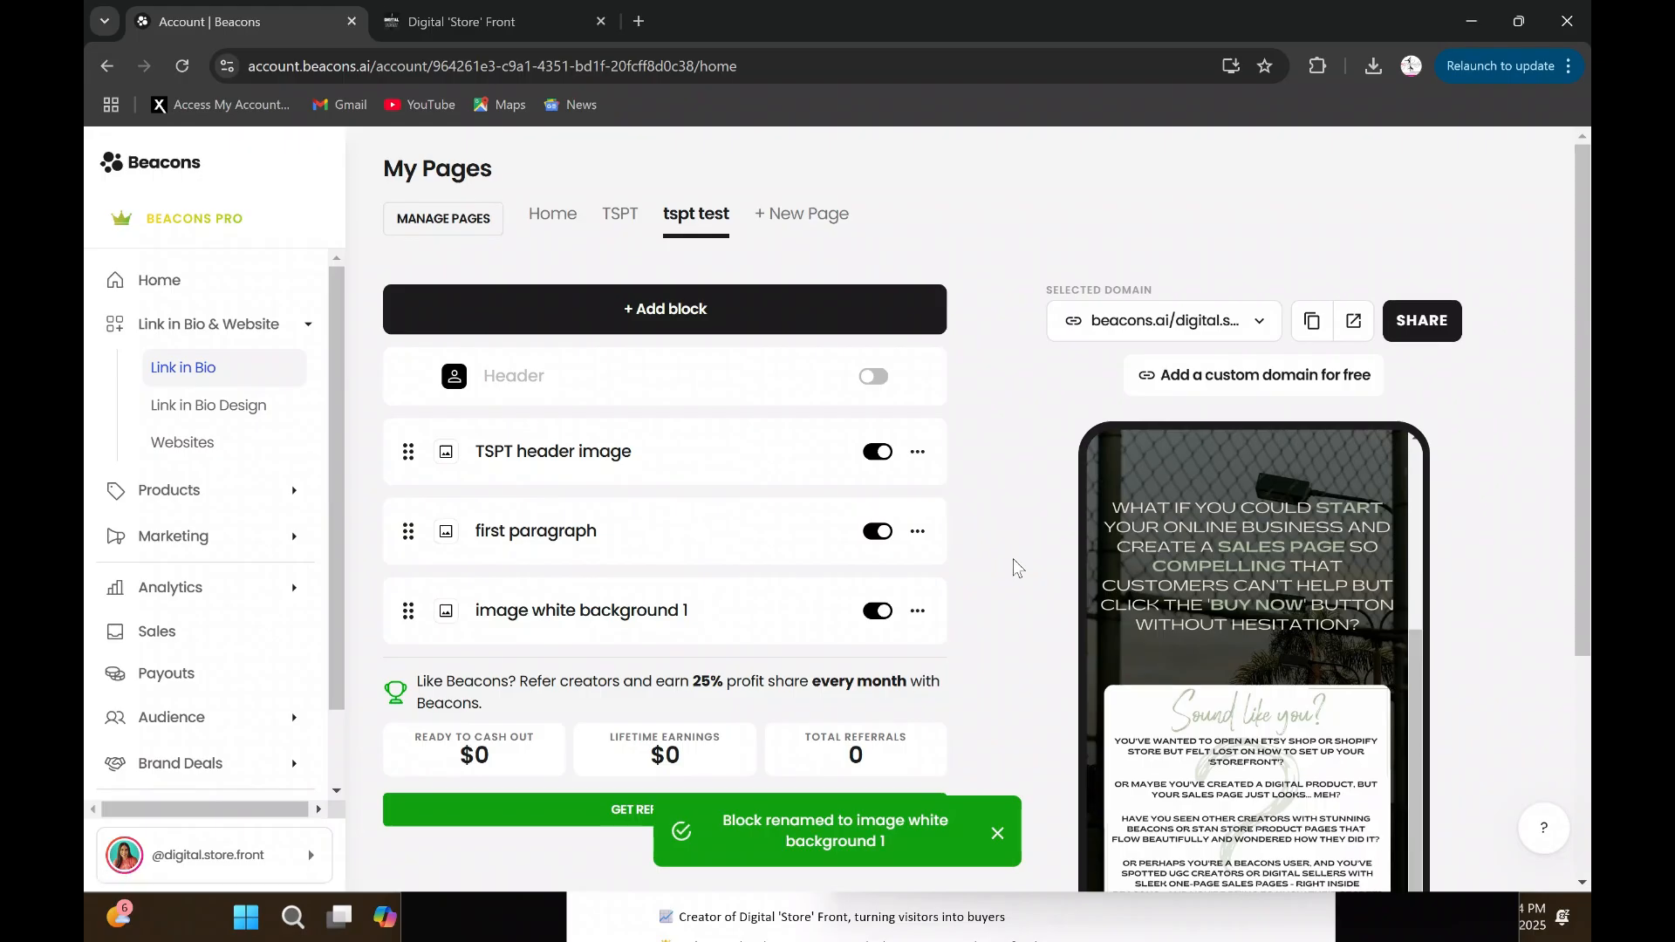
- Add a fourth Images block to the "tspt test" page and upload the image "Beacons Store Headers (8)" into it
scroll(998, 555, down, 3)
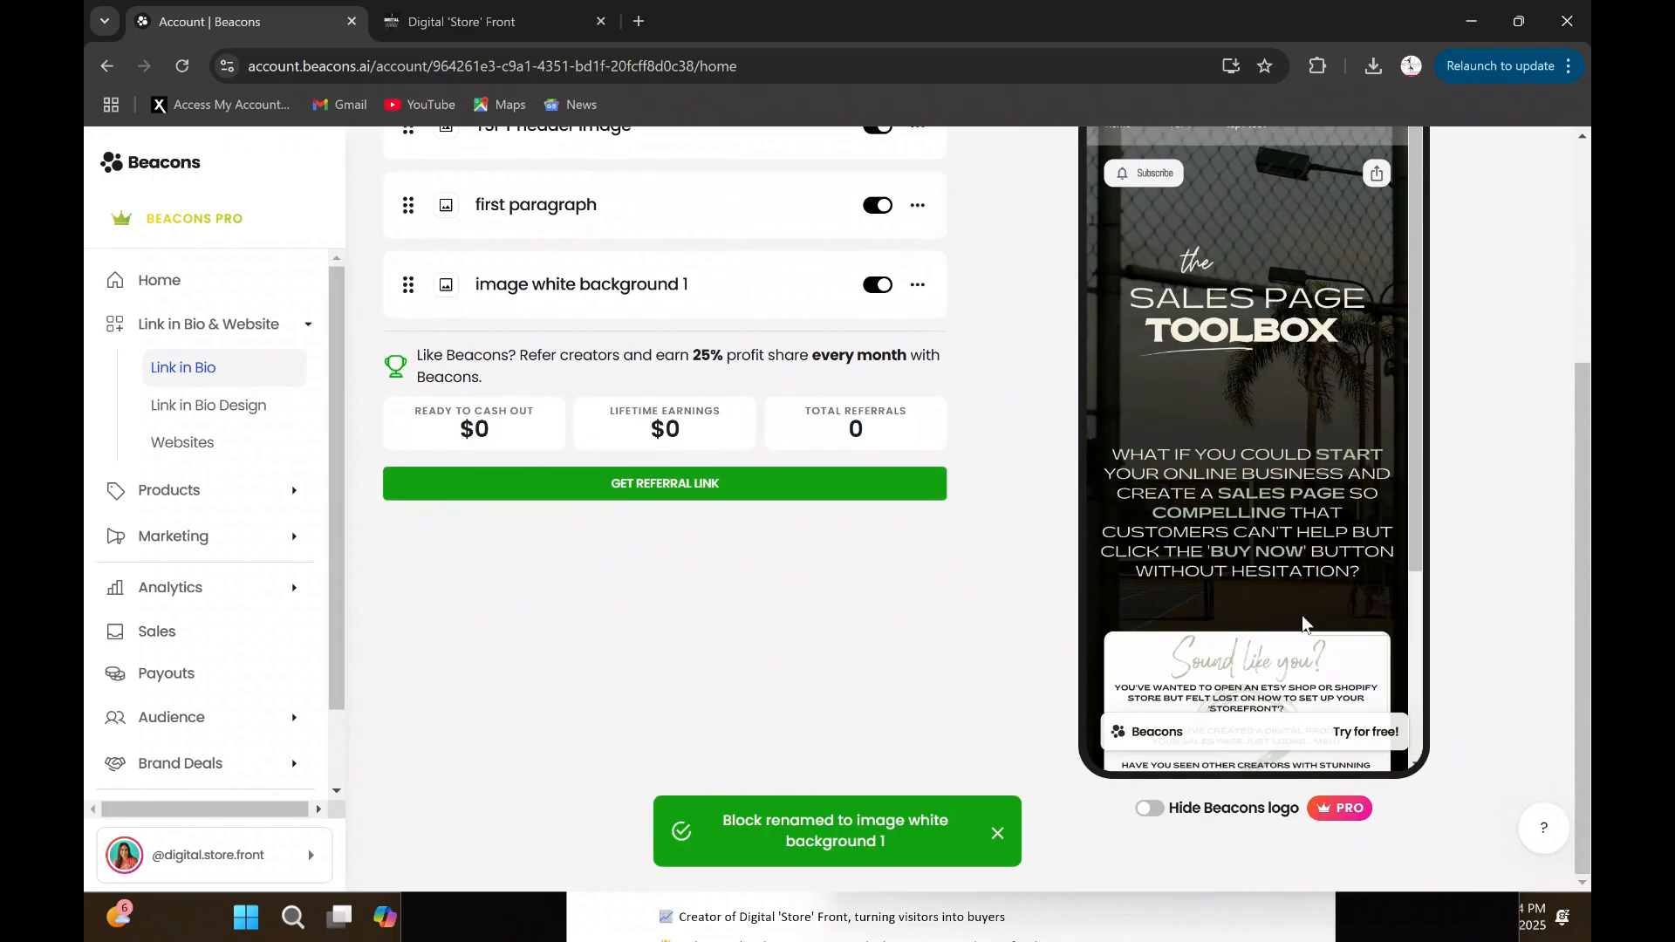
scroll(1314, 592, up, 1)
scroll(1313, 593, up, 2)
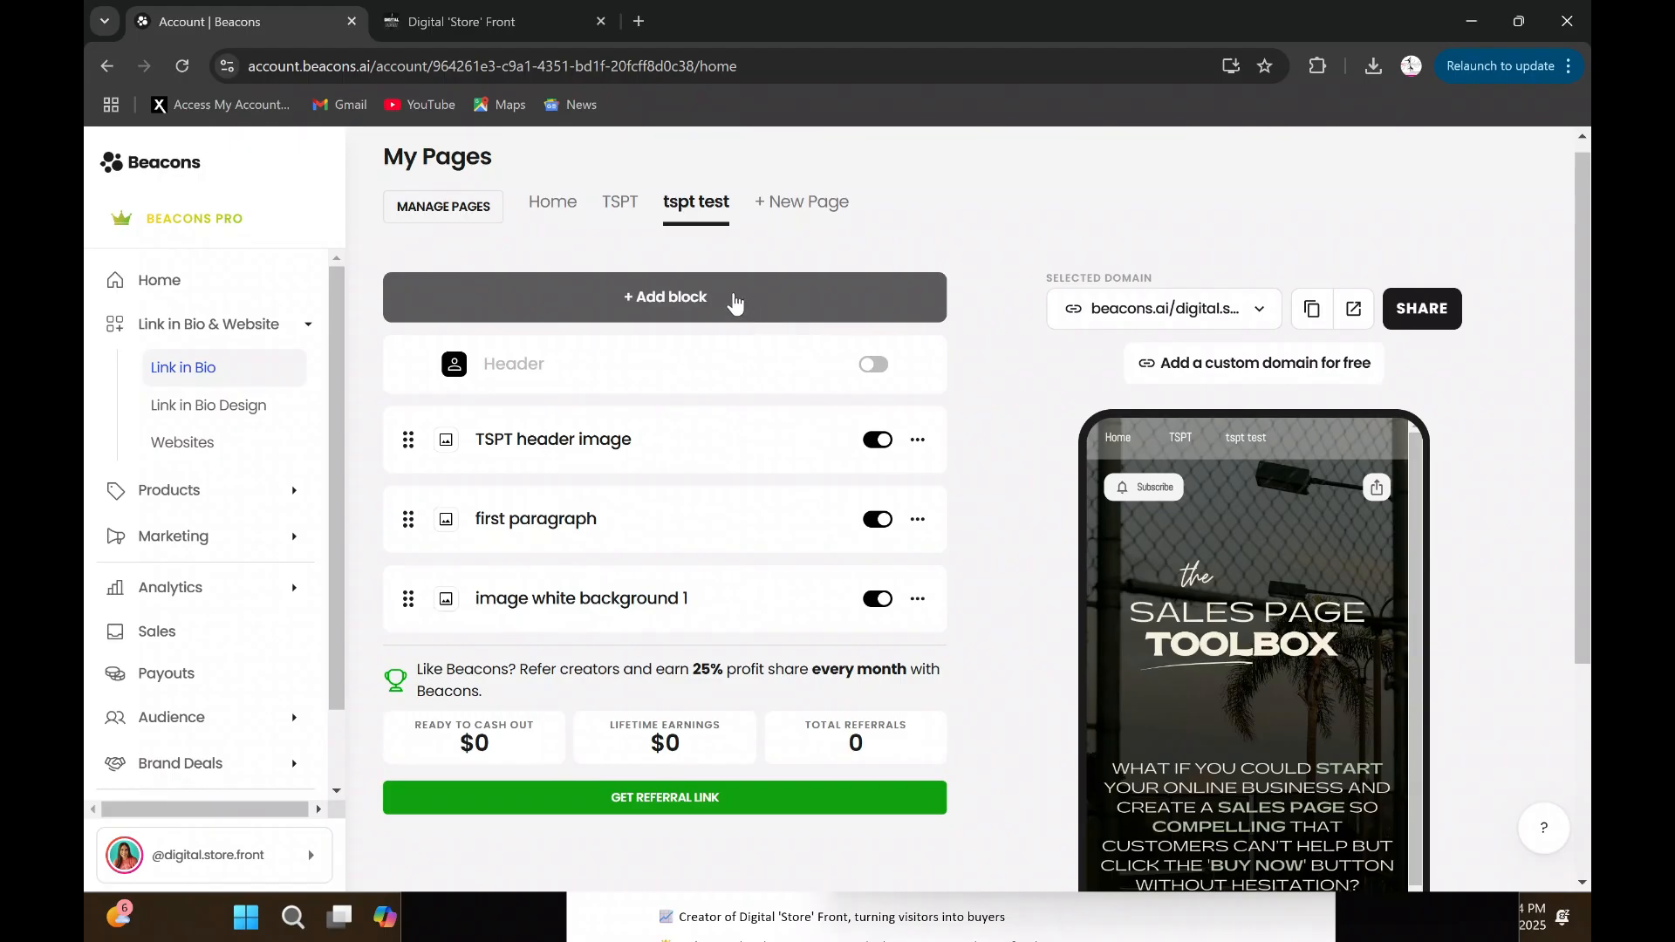
click(691, 298)
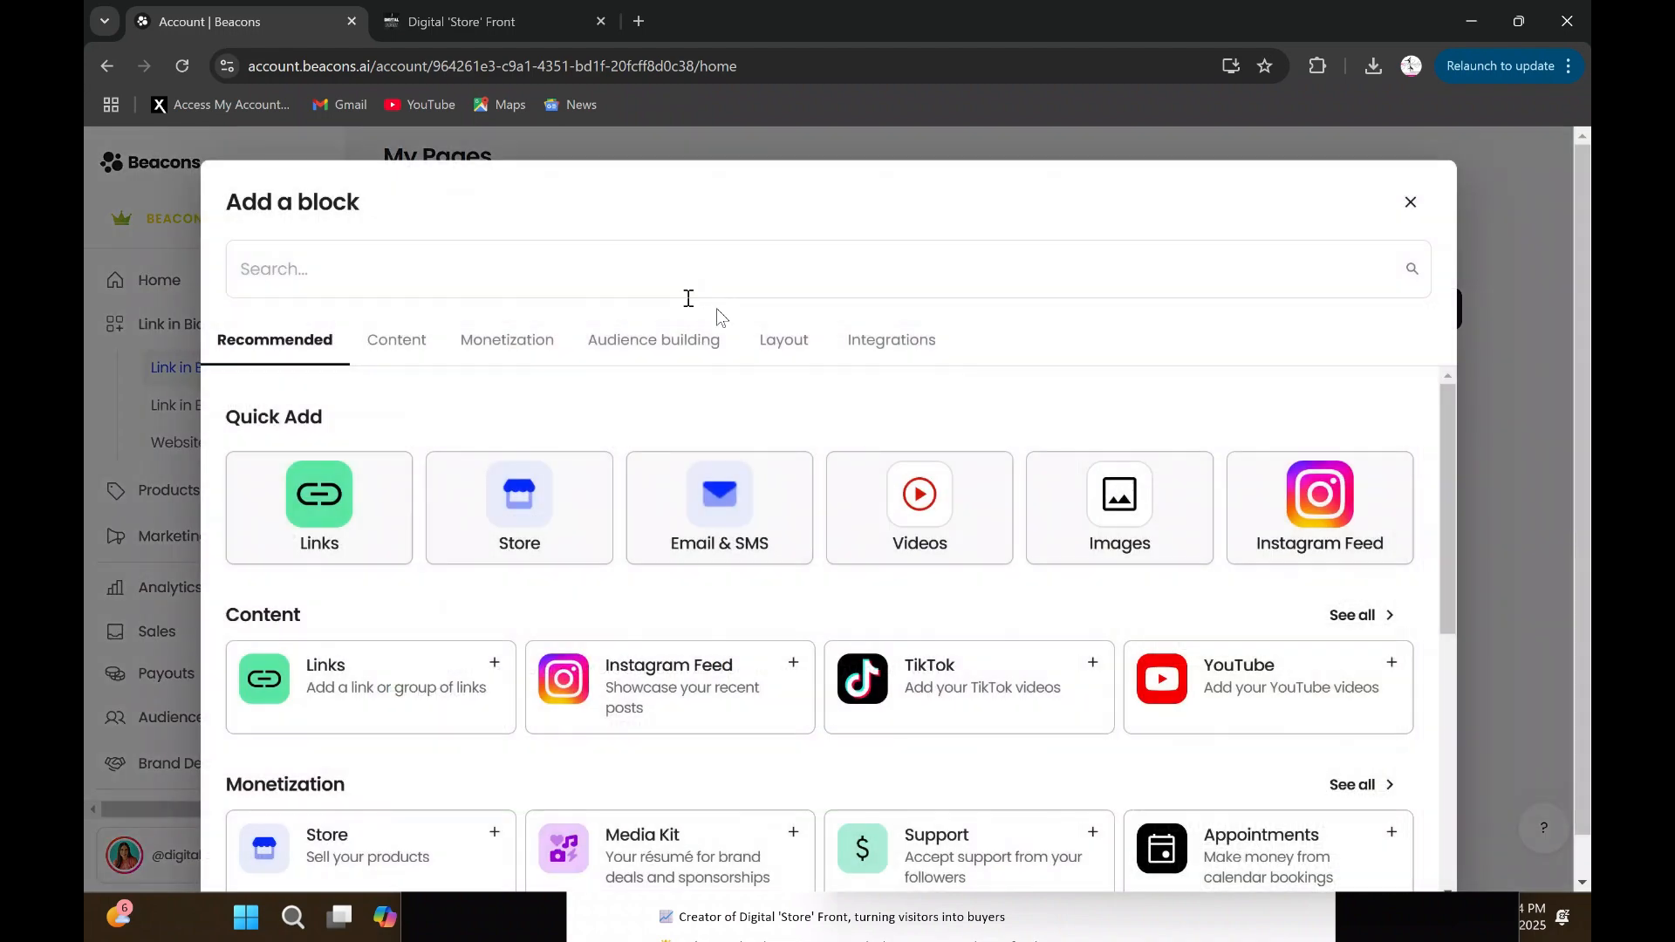
click(1143, 499)
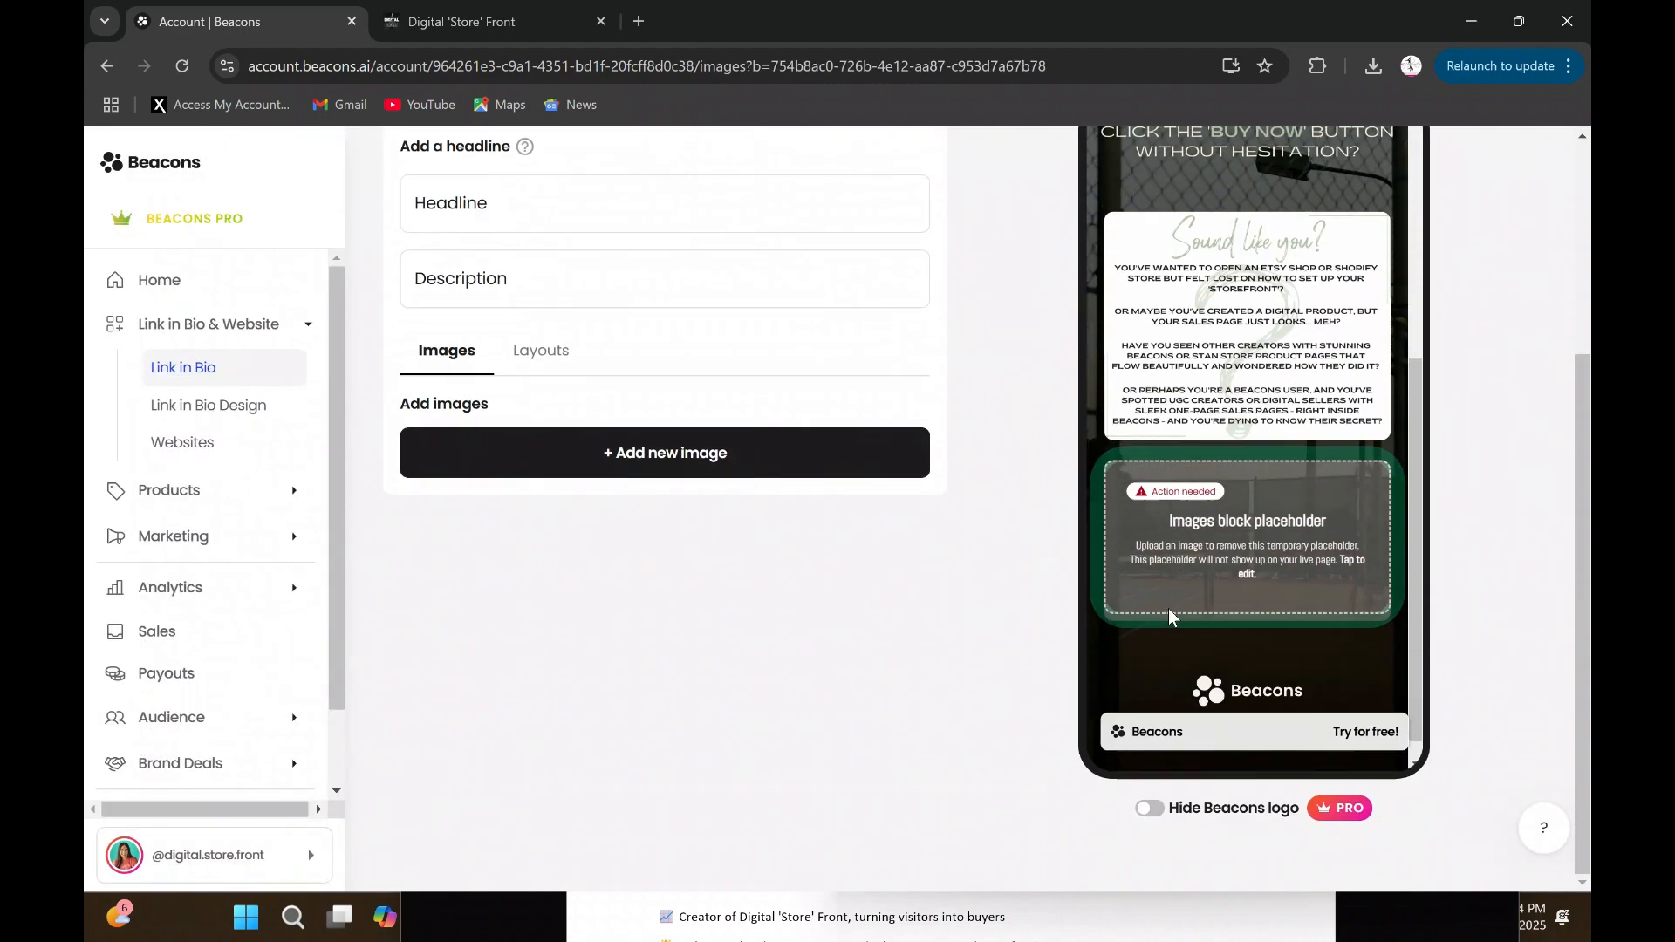
click(767, 460)
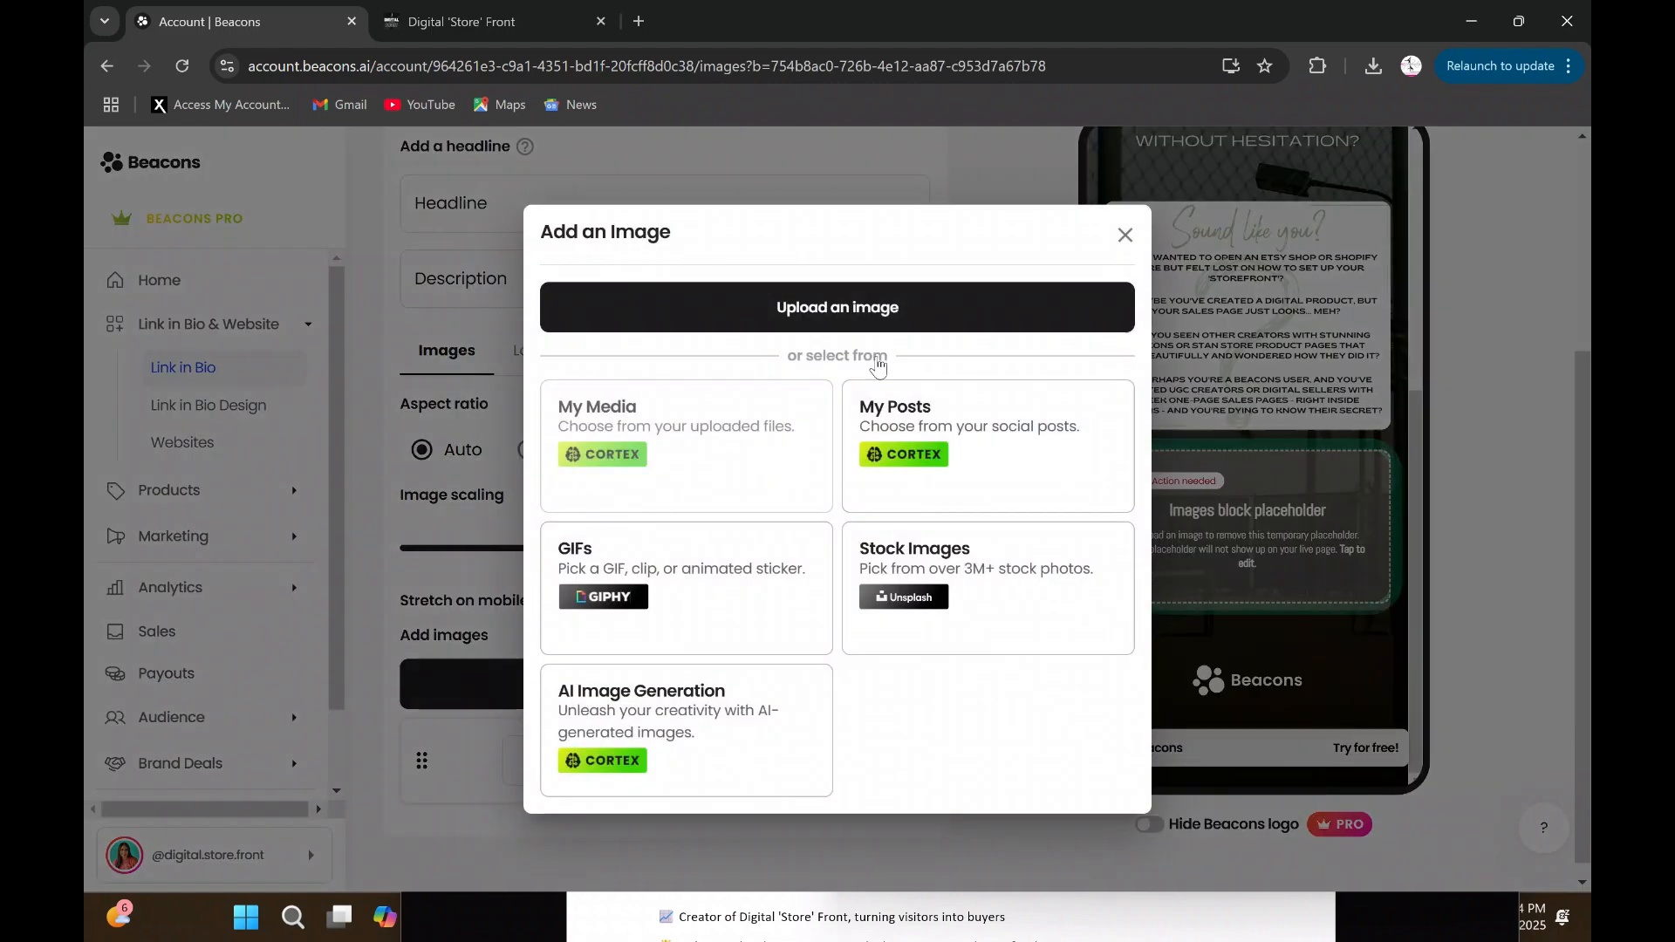
click(916, 301)
scroll(808, 329, down, 5)
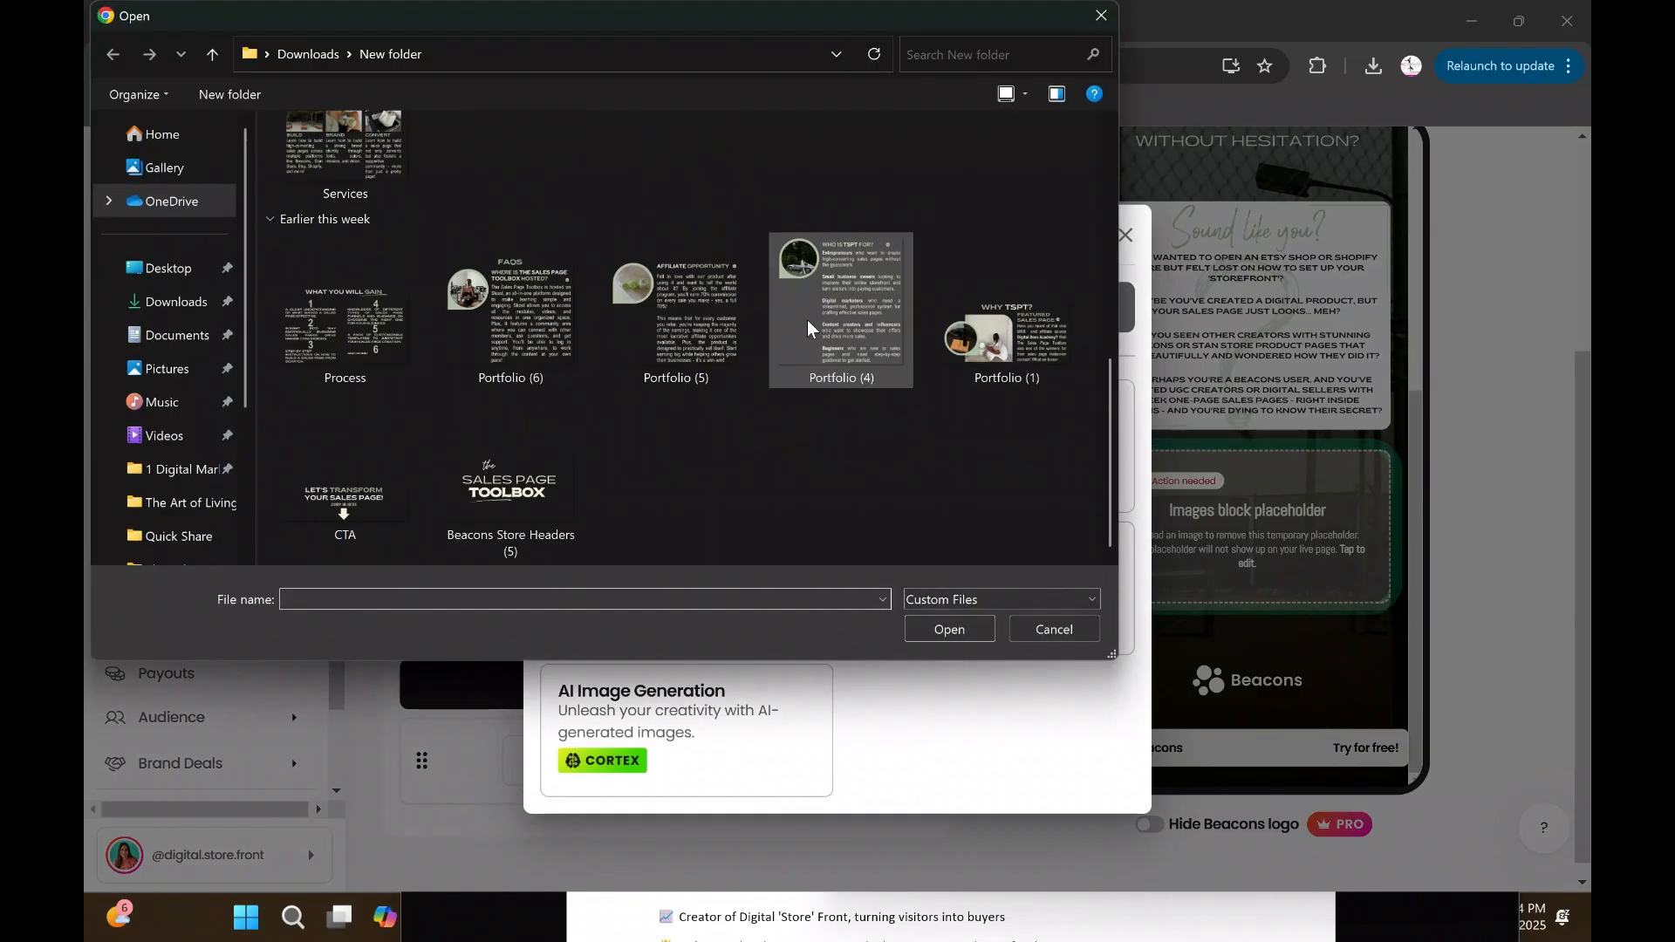
scroll(903, 449, up, 5)
click(522, 427)
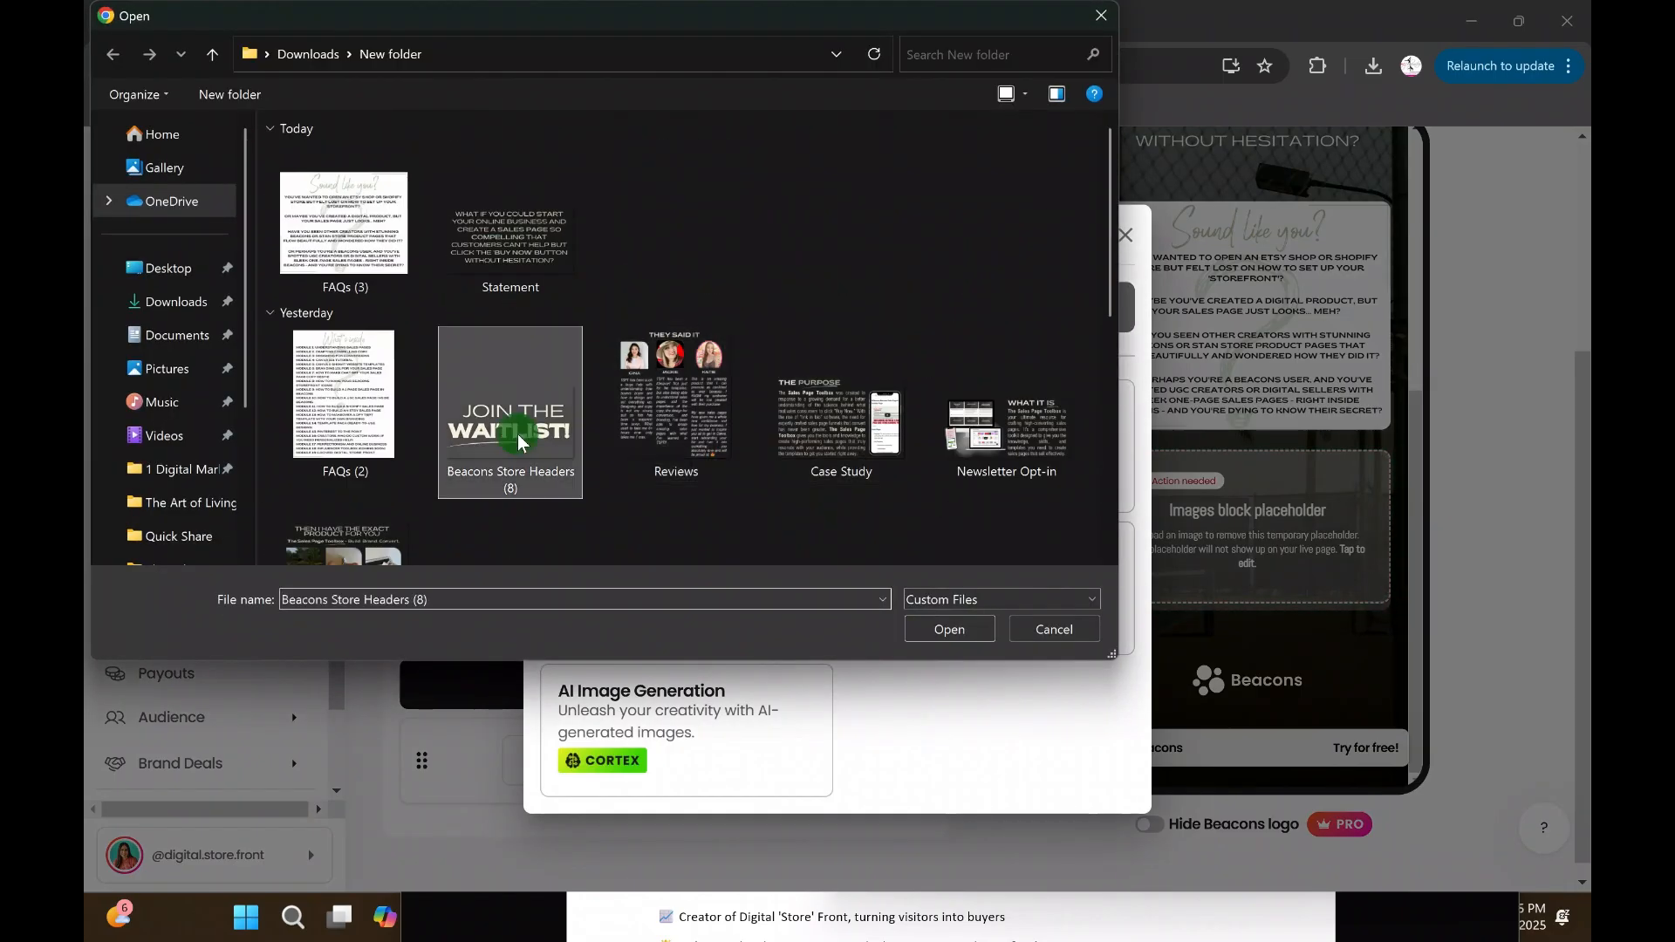
click(934, 630)
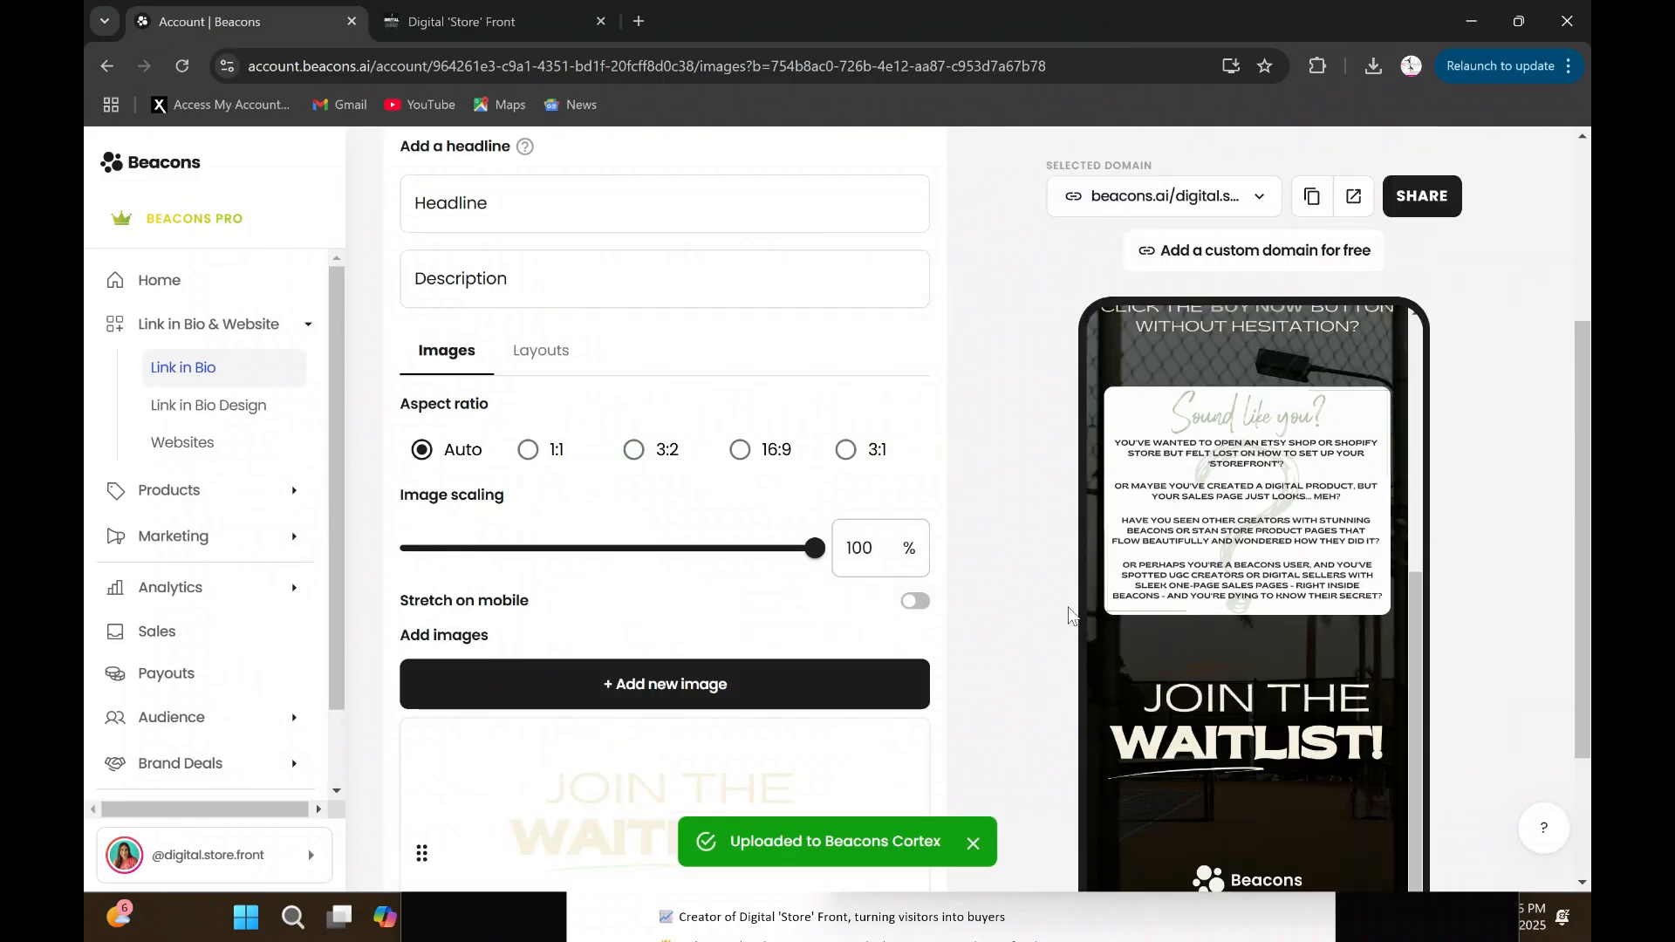
- Try Stretch on mobile on the "Join the Waitlist!" image, then turn it back off
click(910, 609)
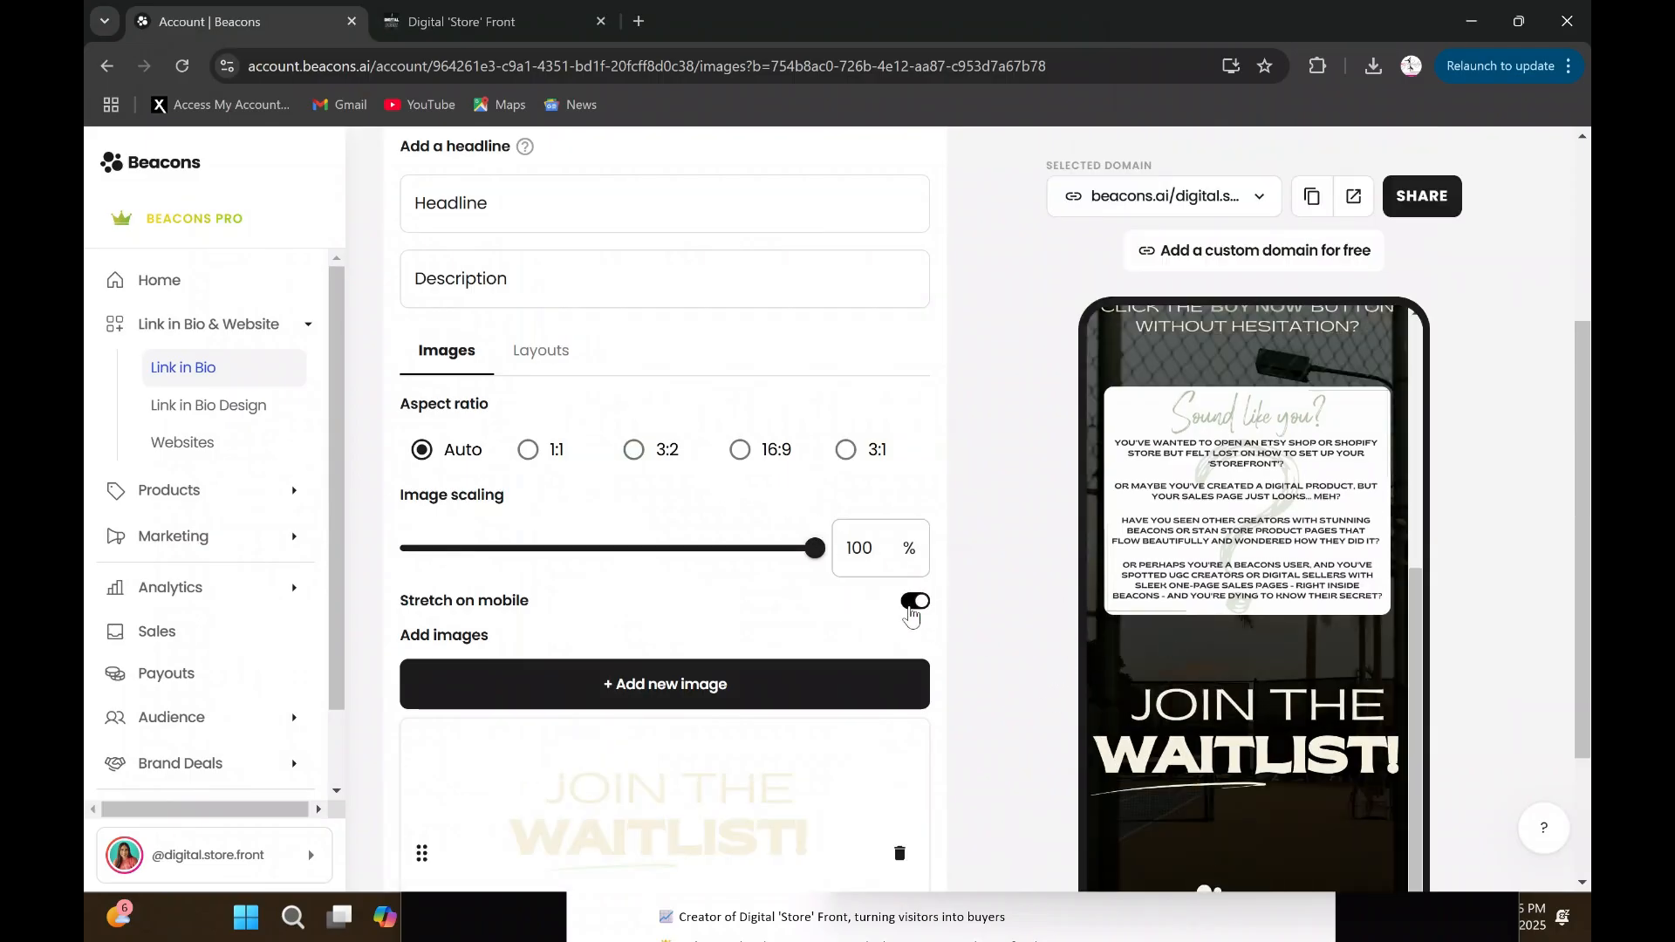
click(911, 605)
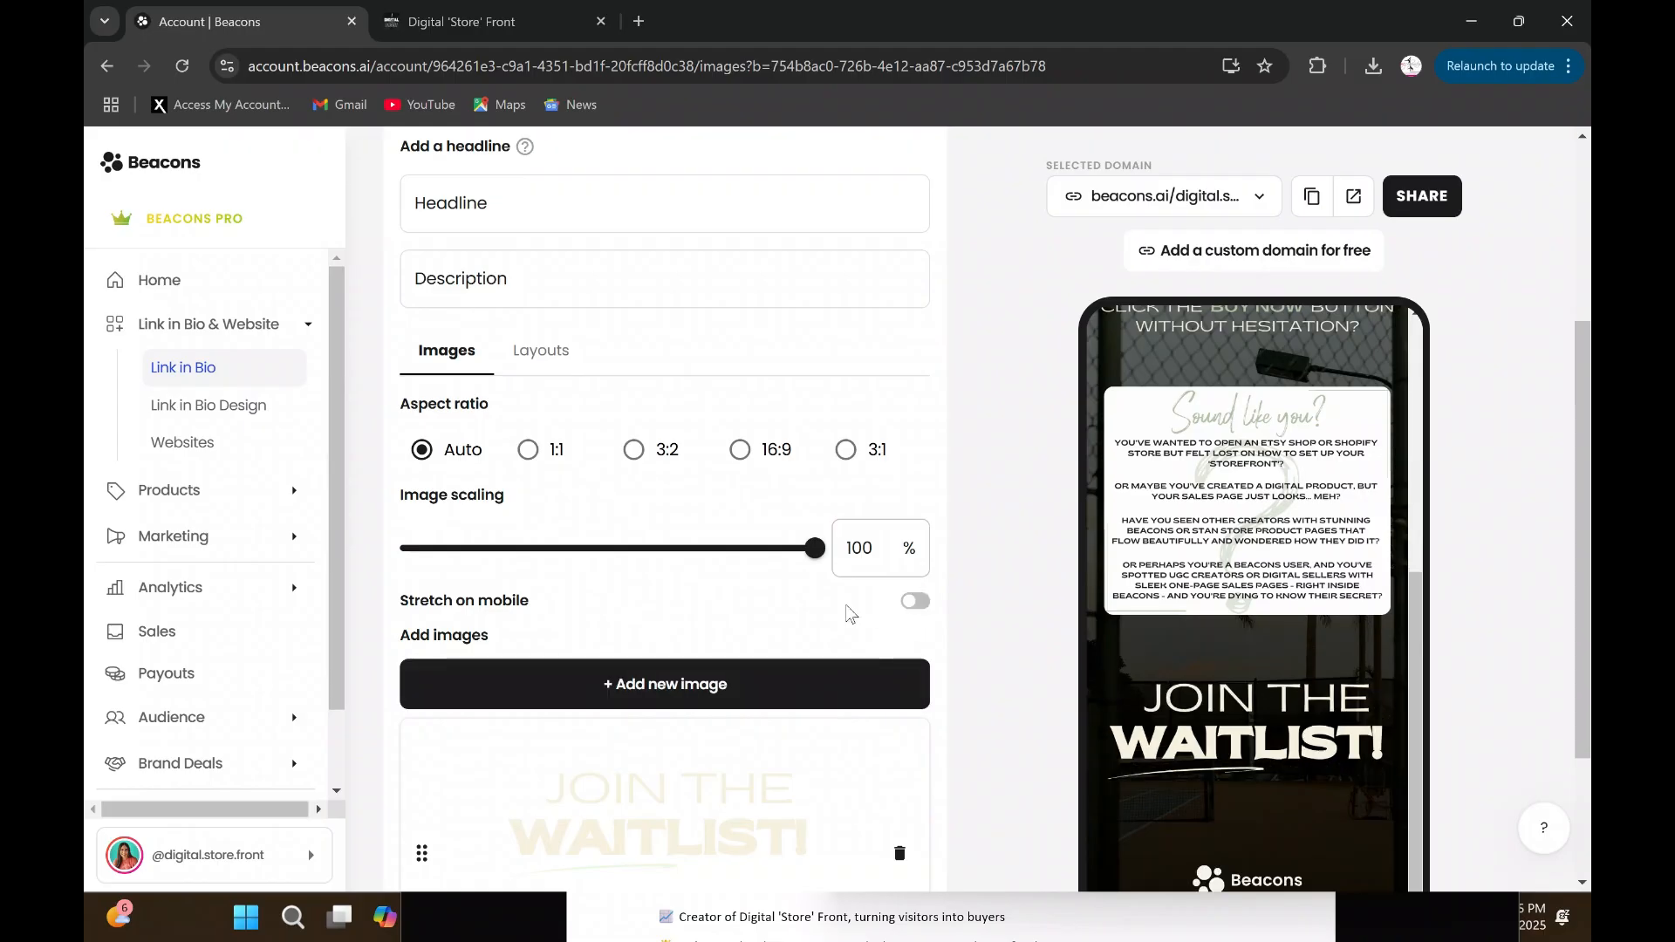
scroll(742, 548, down, 3)
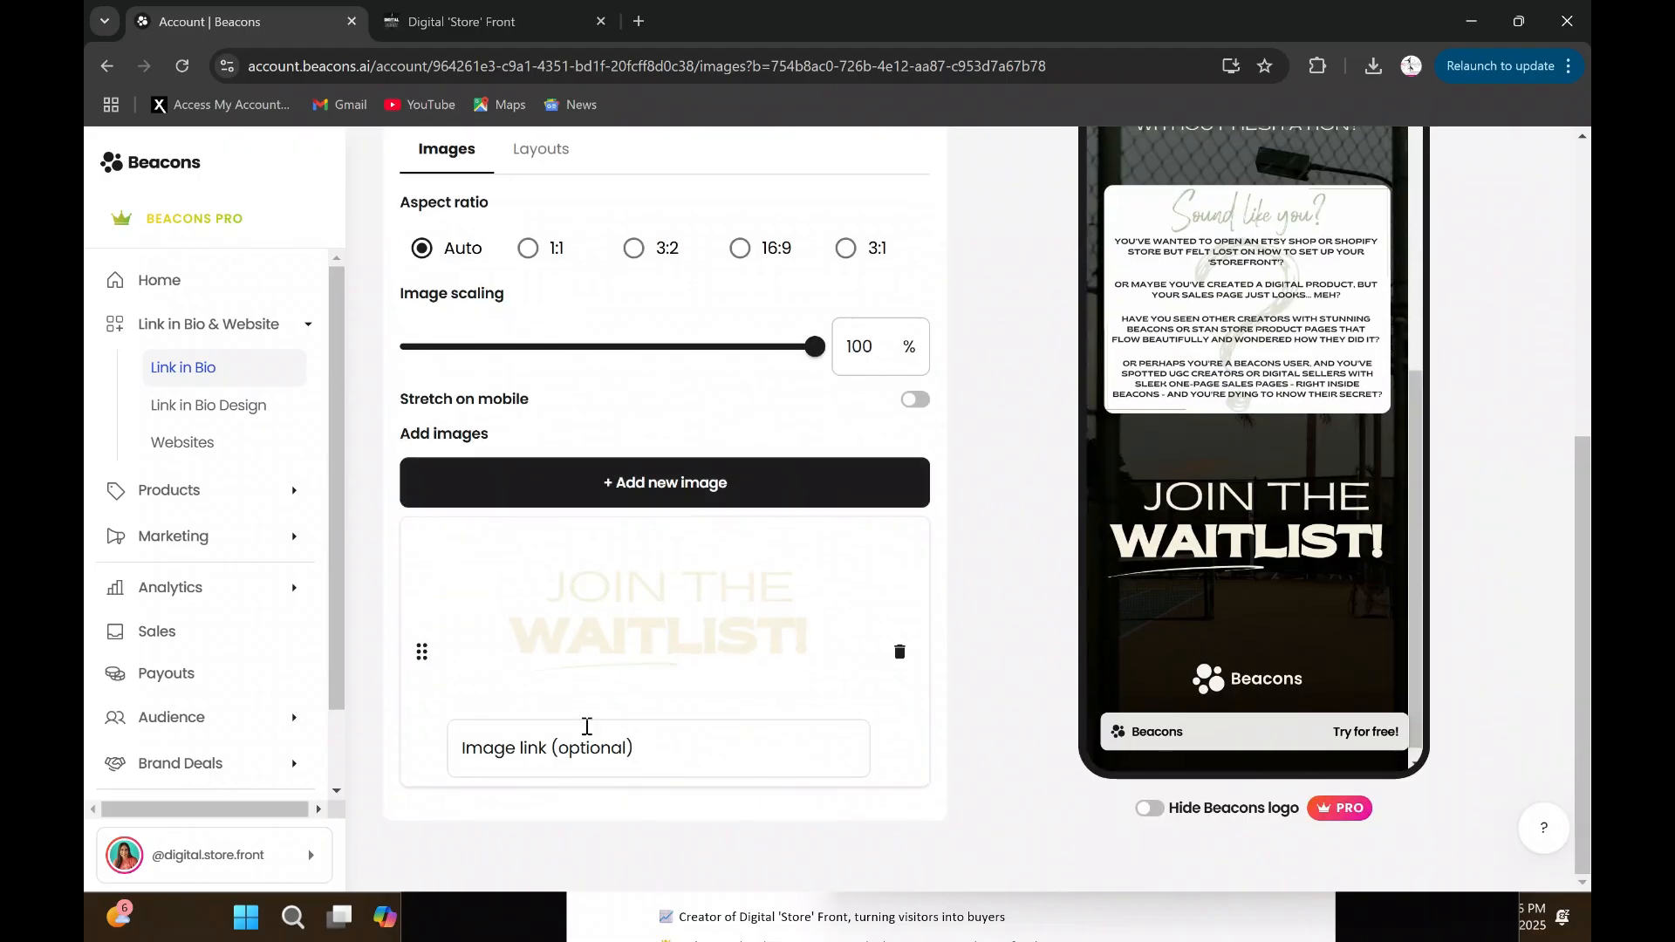
click(581, 742)
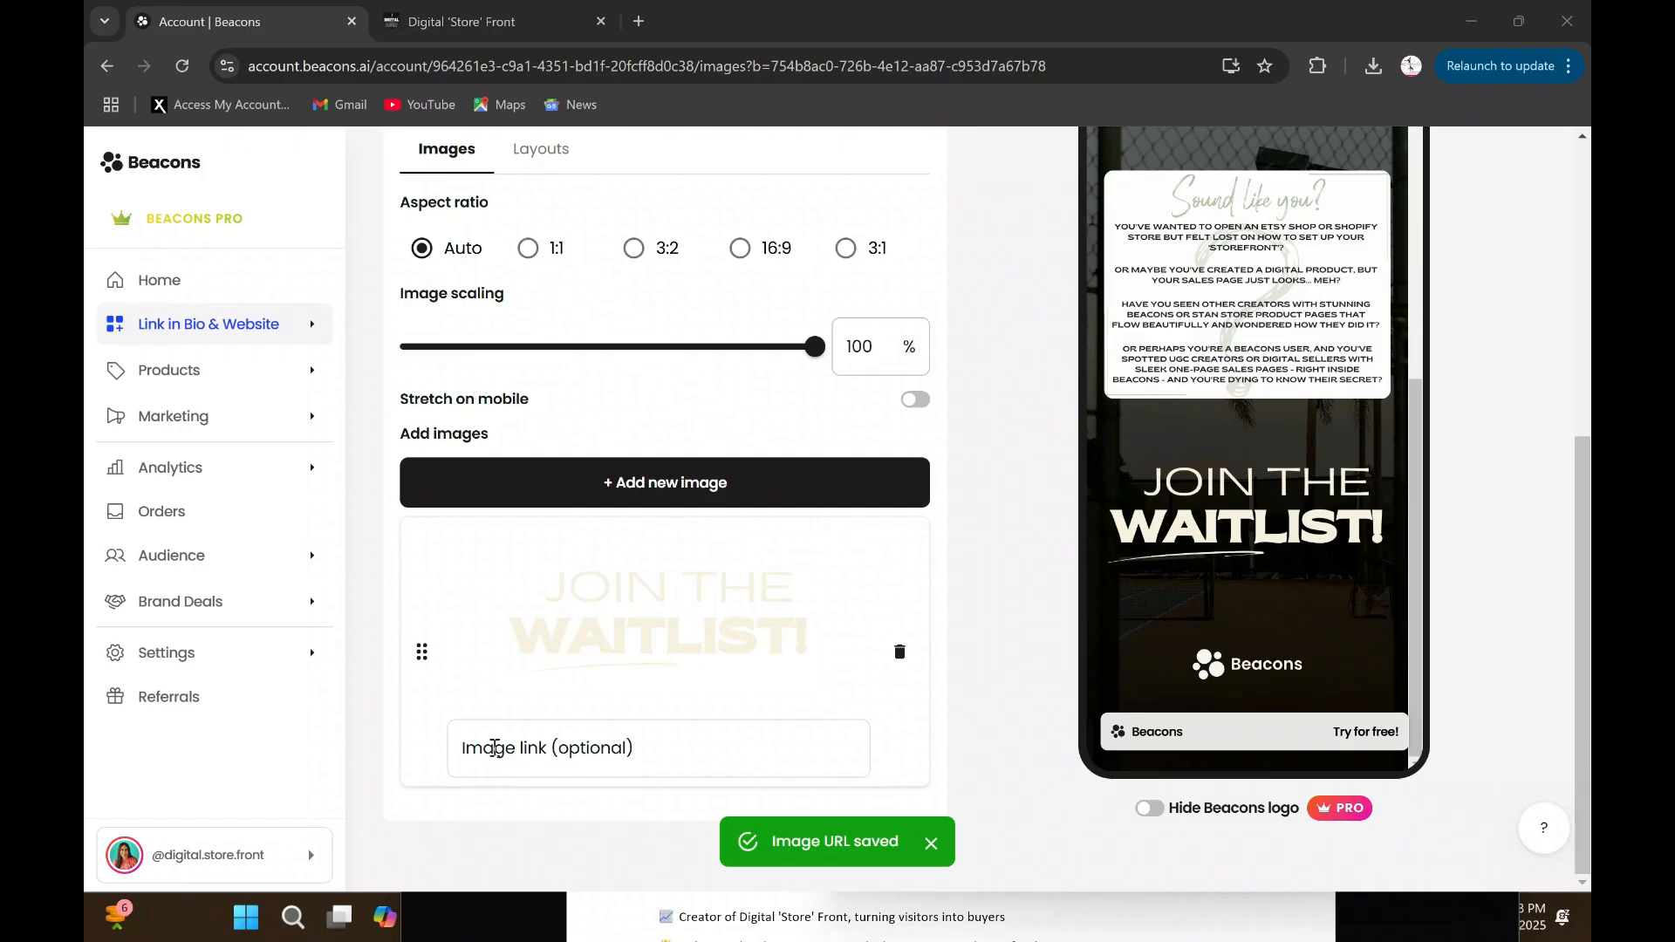
right_click(494, 747)
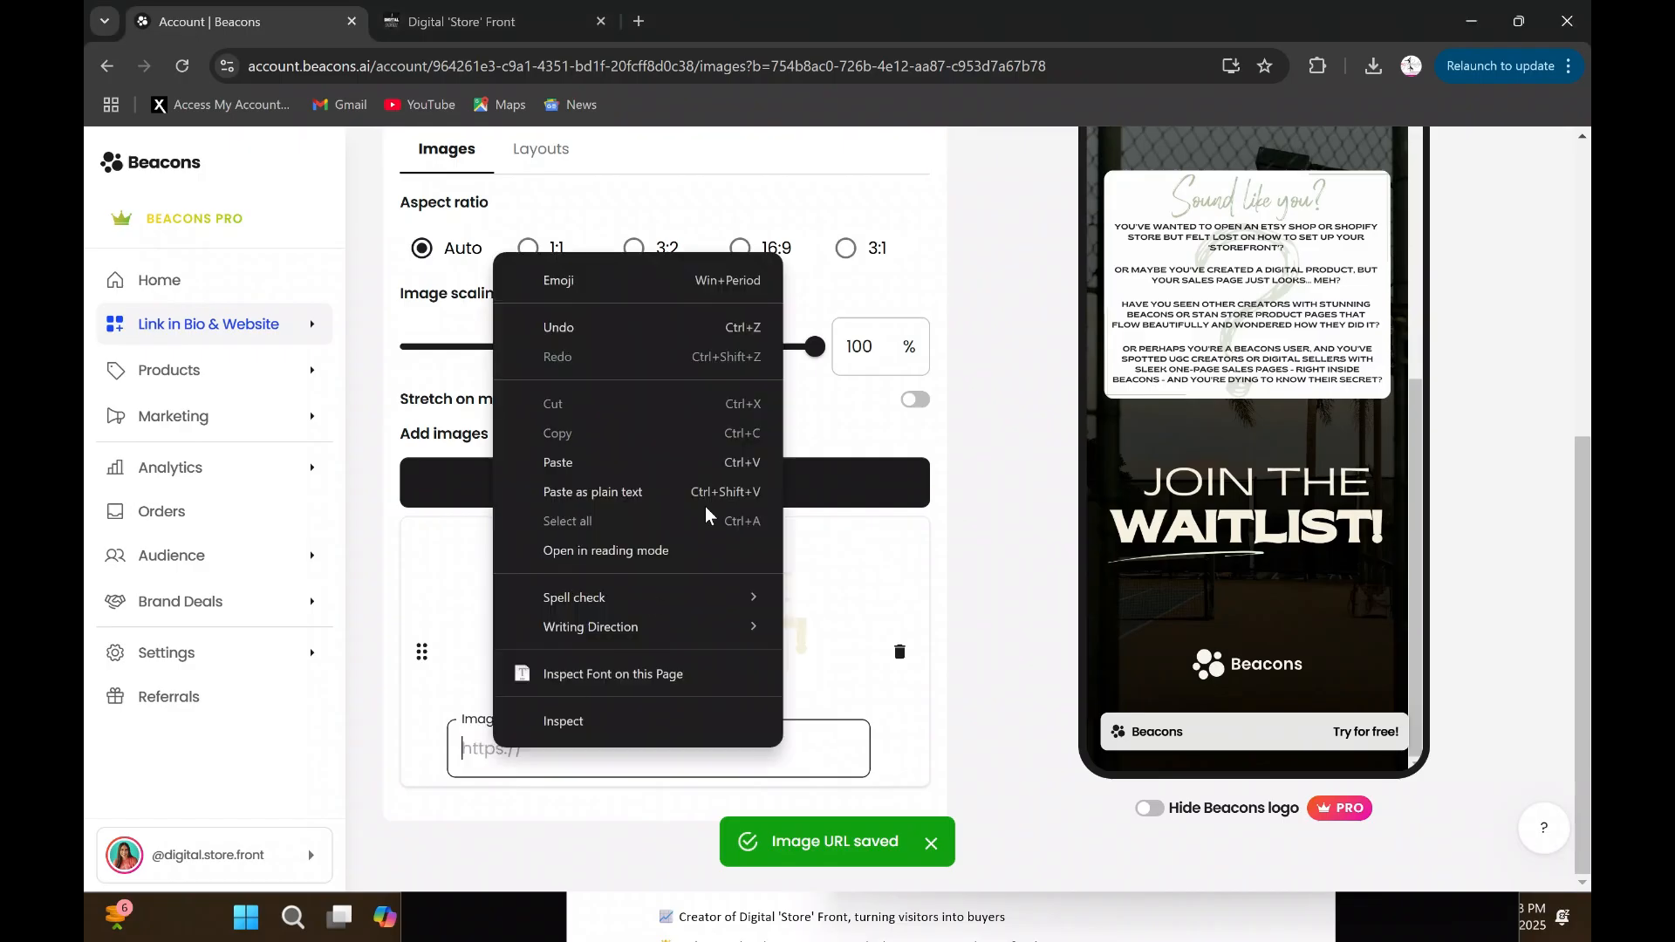
click(590, 461)
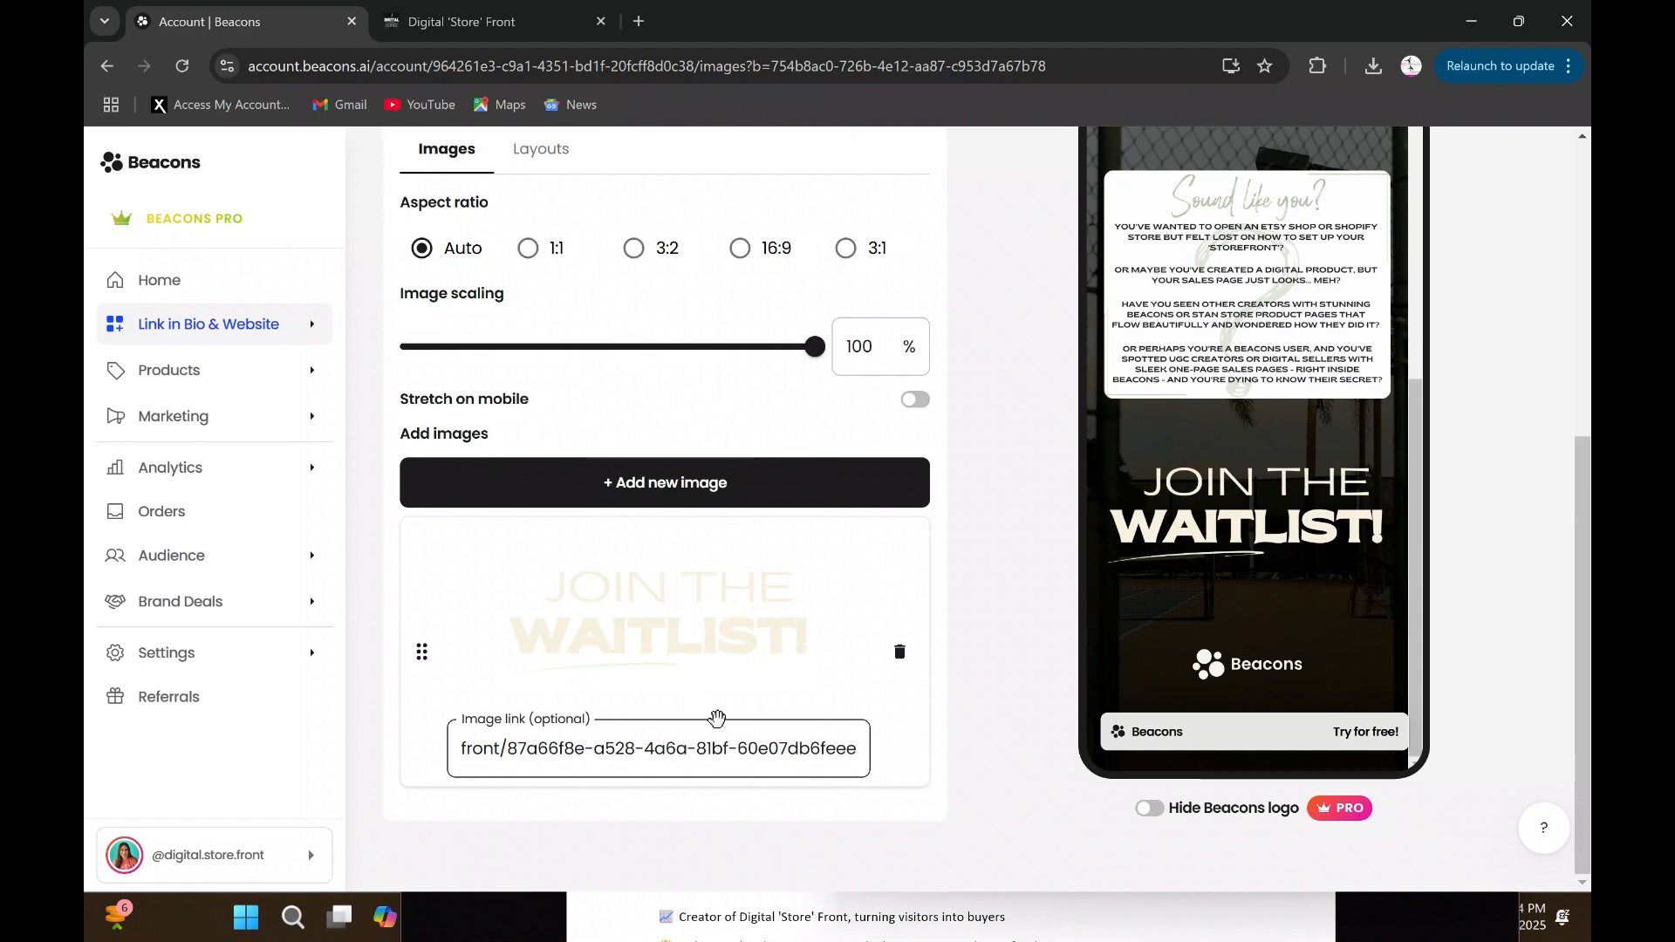
click(1022, 615)
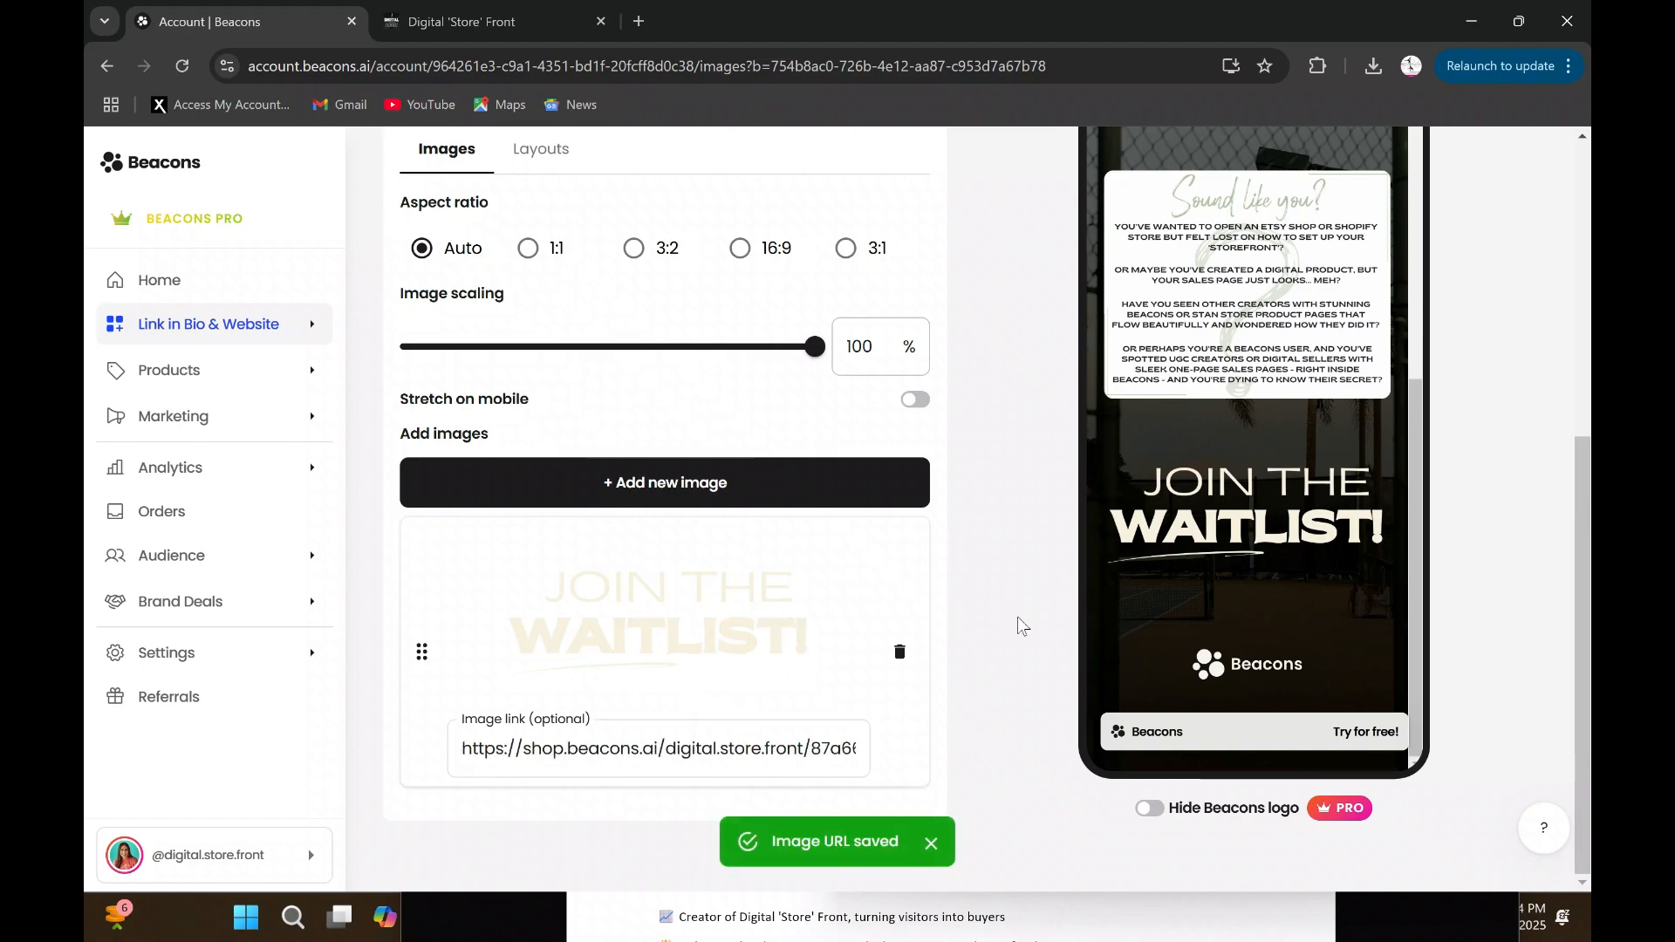
- Open the live "tspt test" page and test the link on the "Join the Waitlist!" image
scroll(942, 541, up, 5)
scroll(977, 514, down, 5)
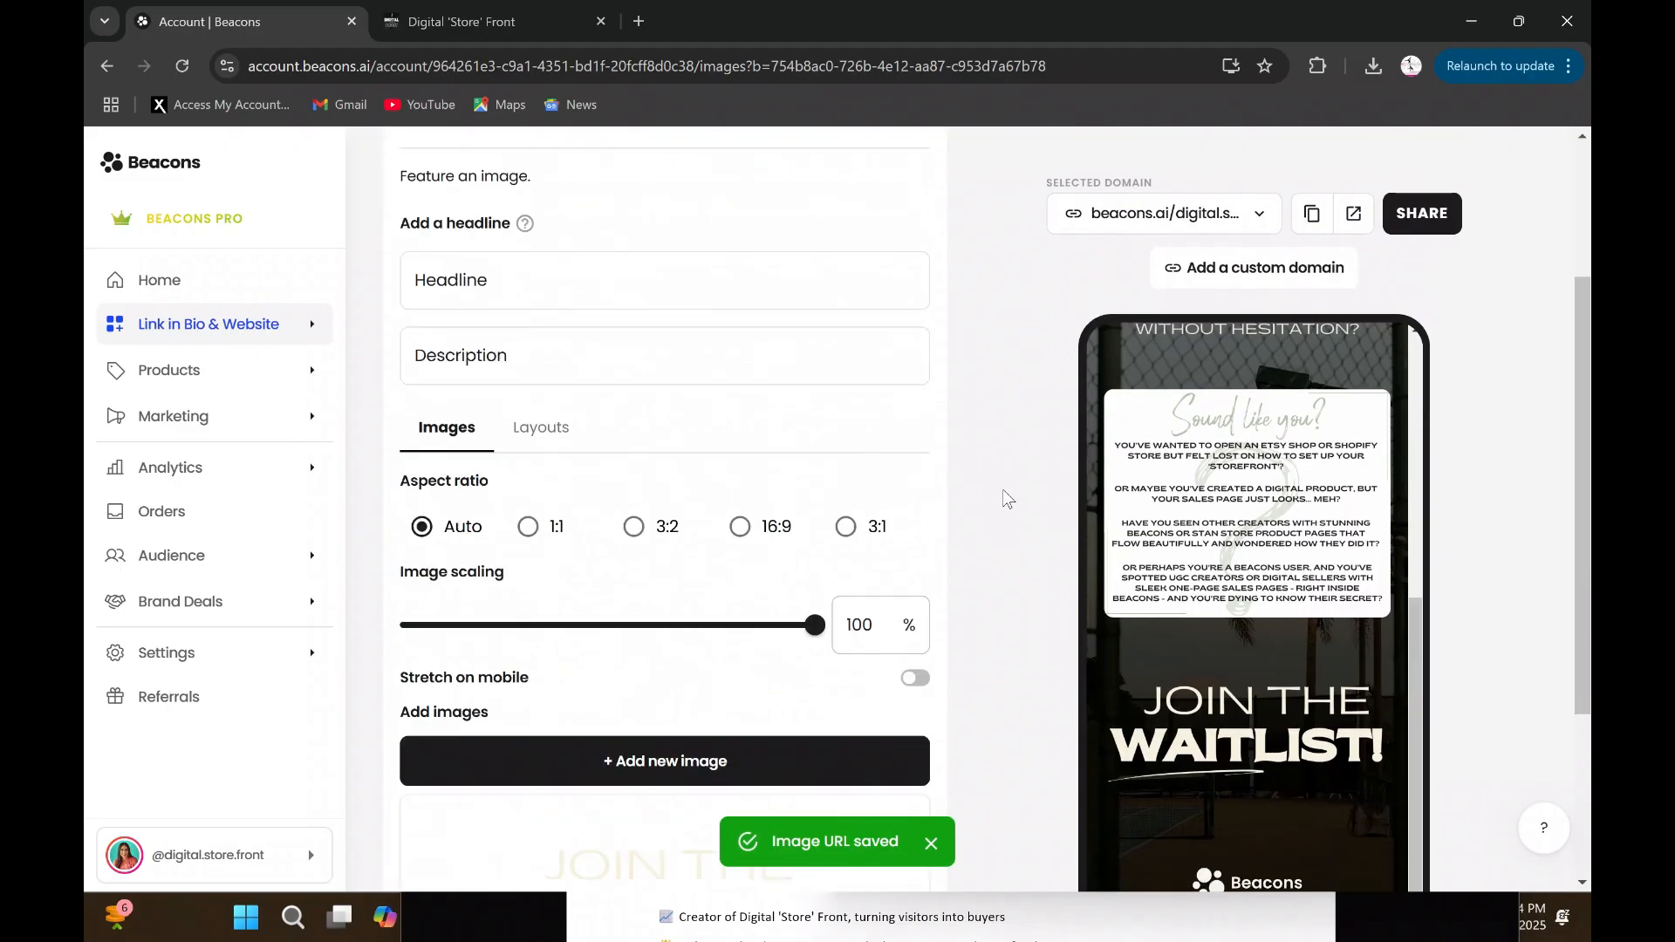
click(1350, 188)
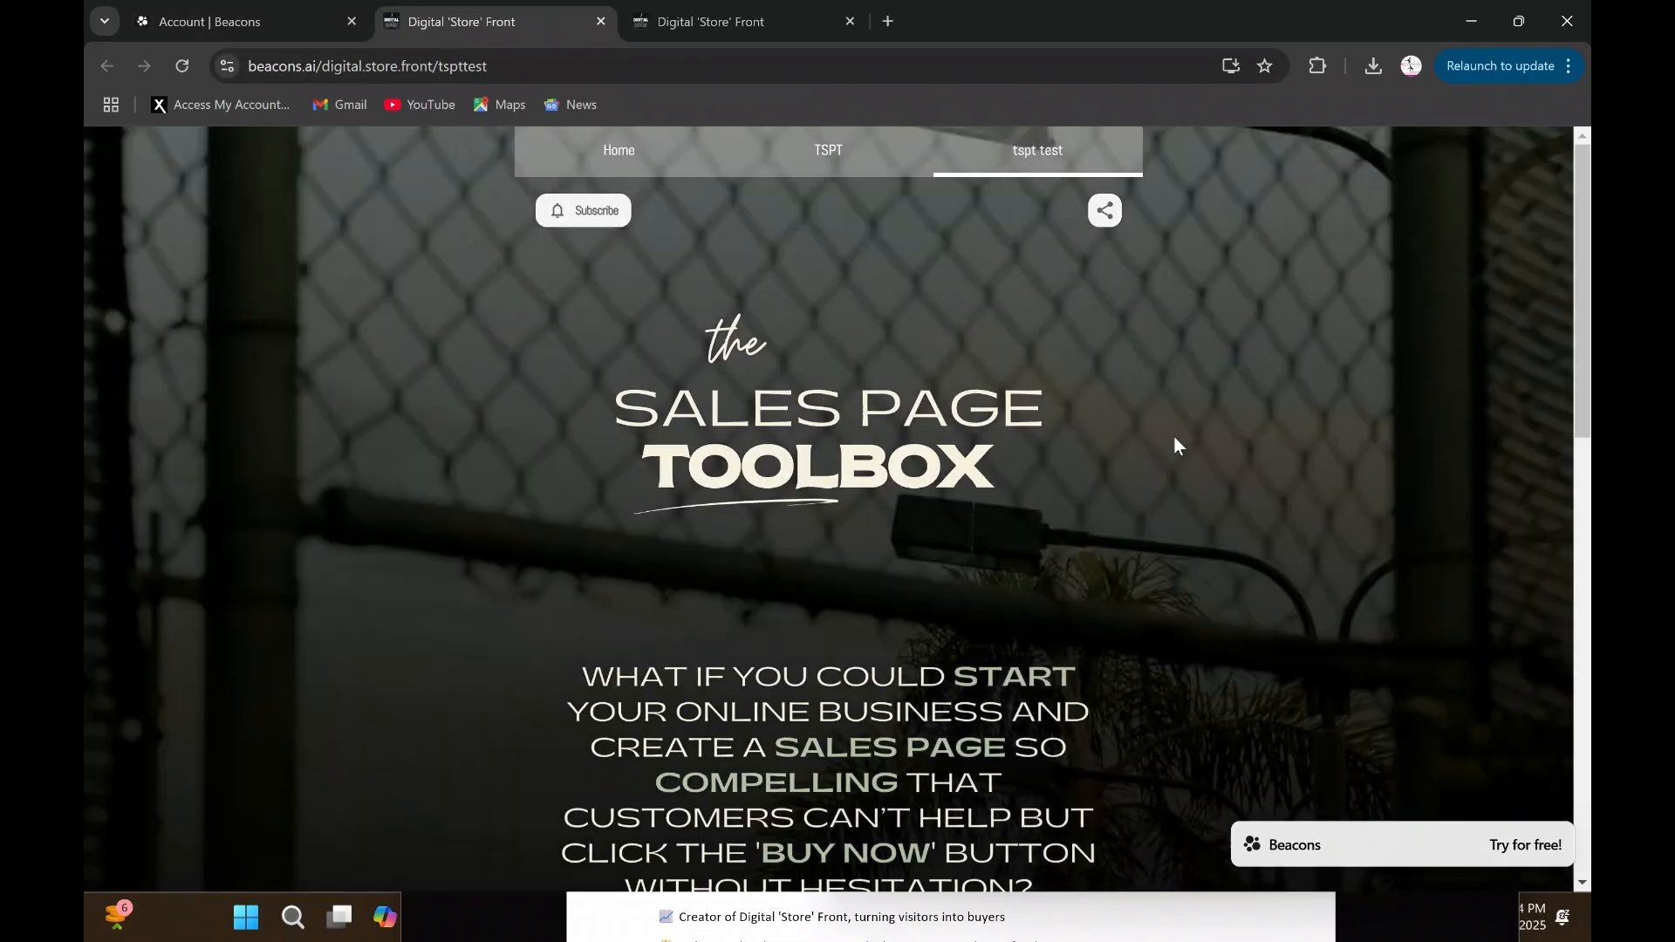
scroll(1164, 433, down, 12)
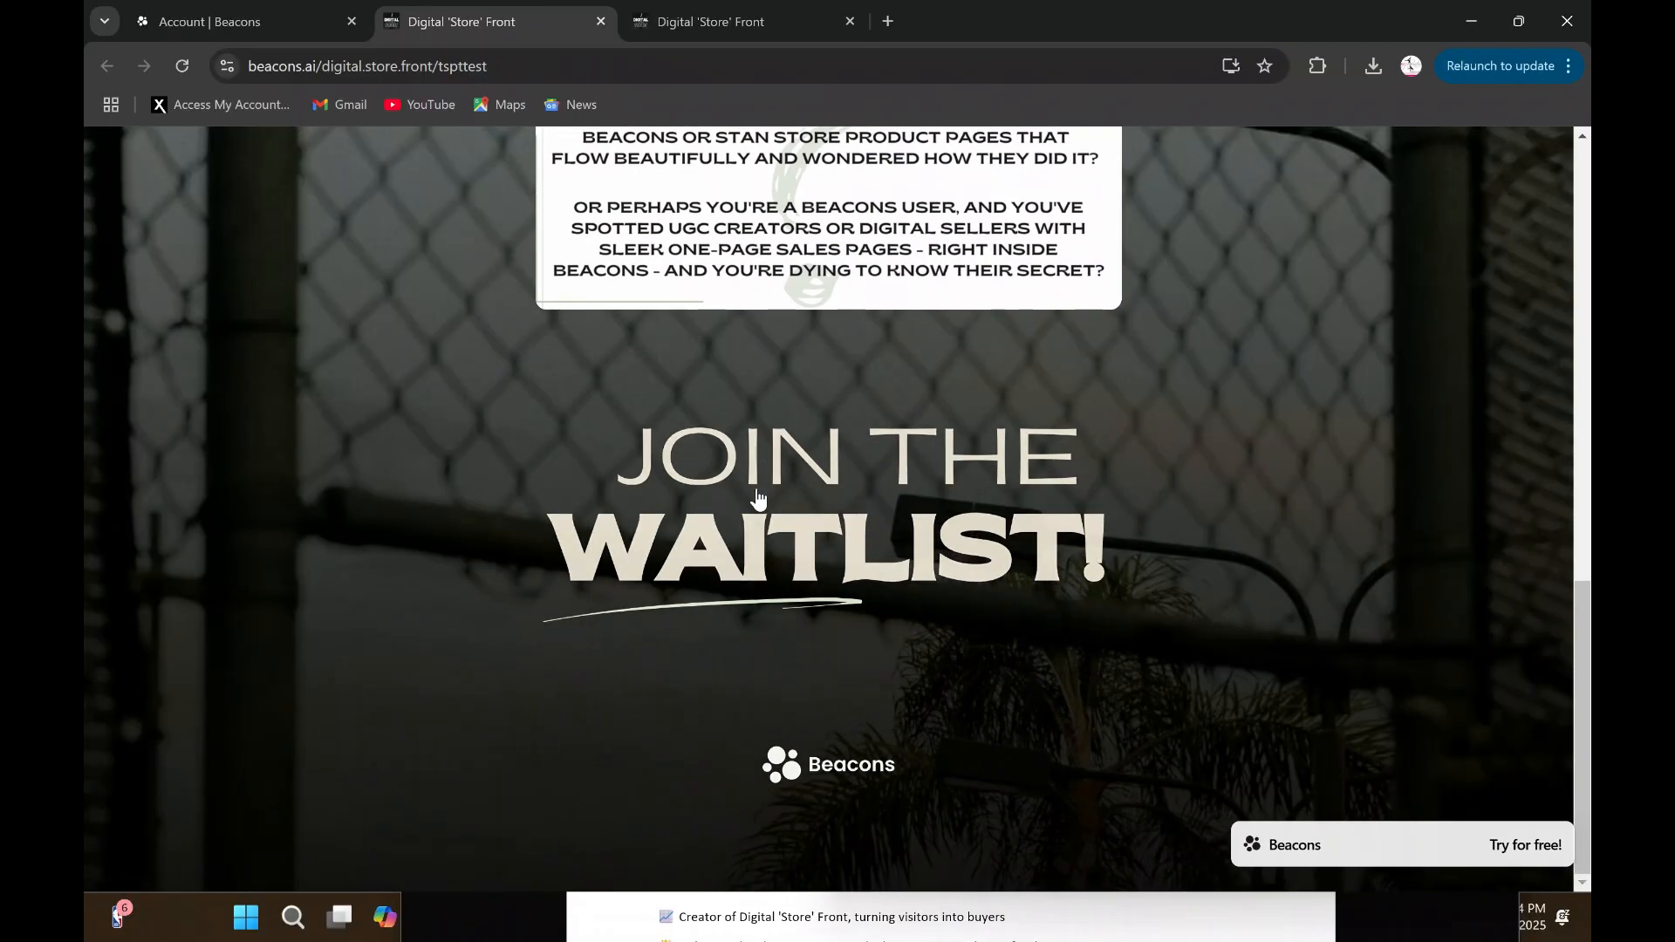
click(810, 548)
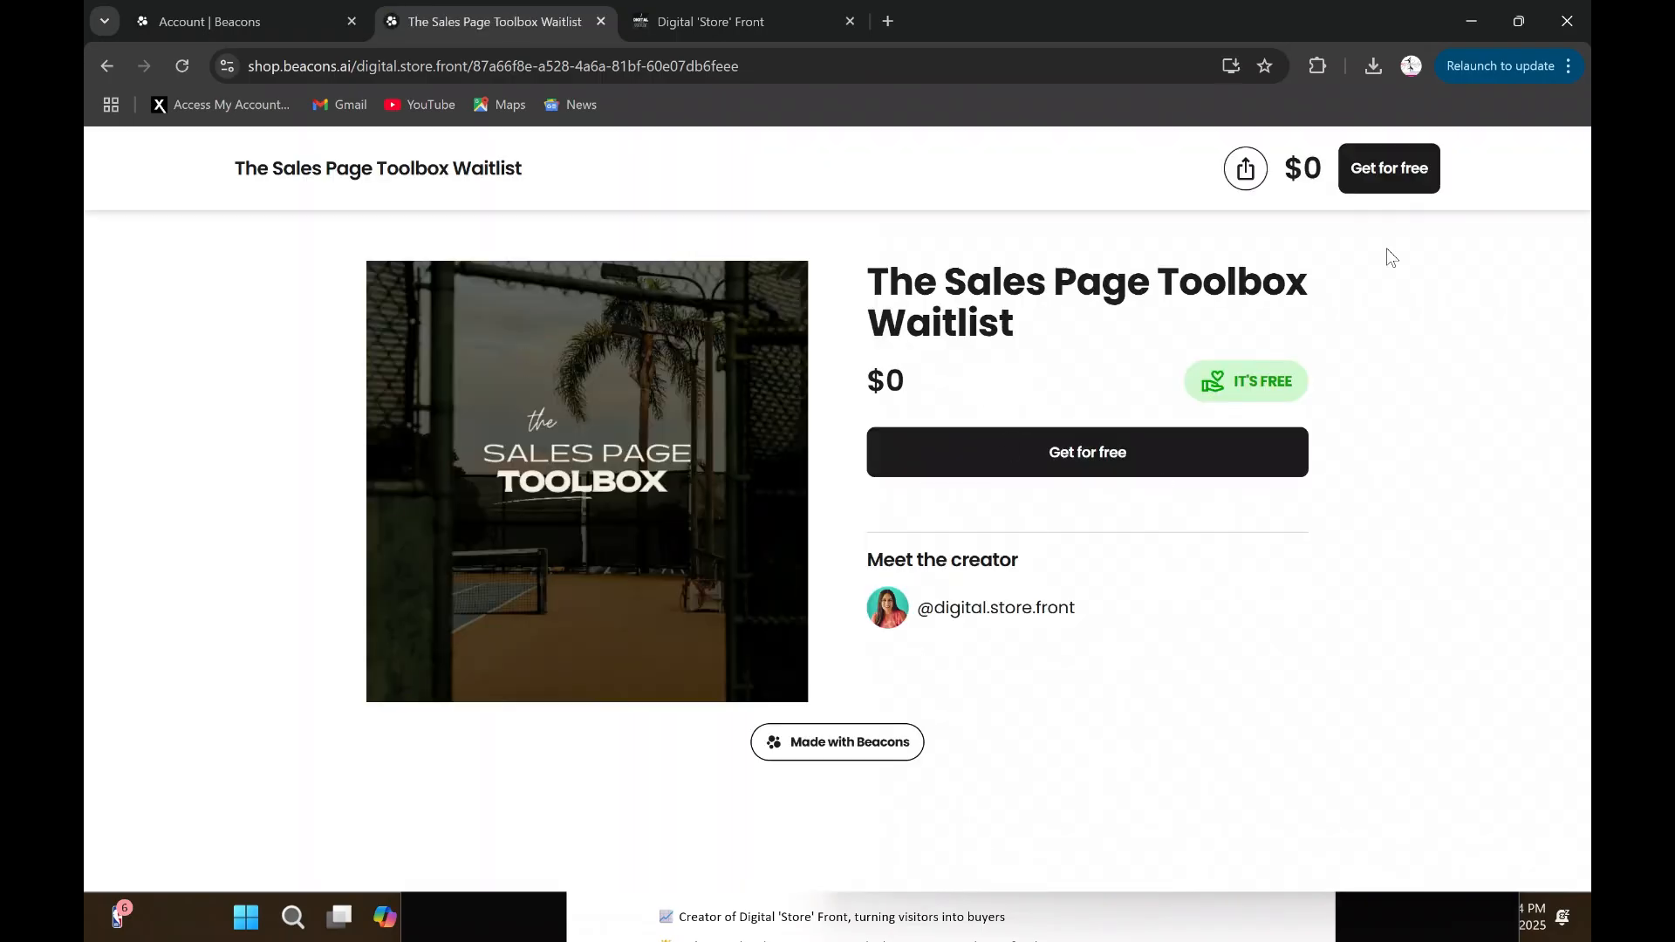
- Switch back to the Beacons account tab and return from the waitlist image block to the block list
click(248, 28)
scroll(959, 558, up, 5)
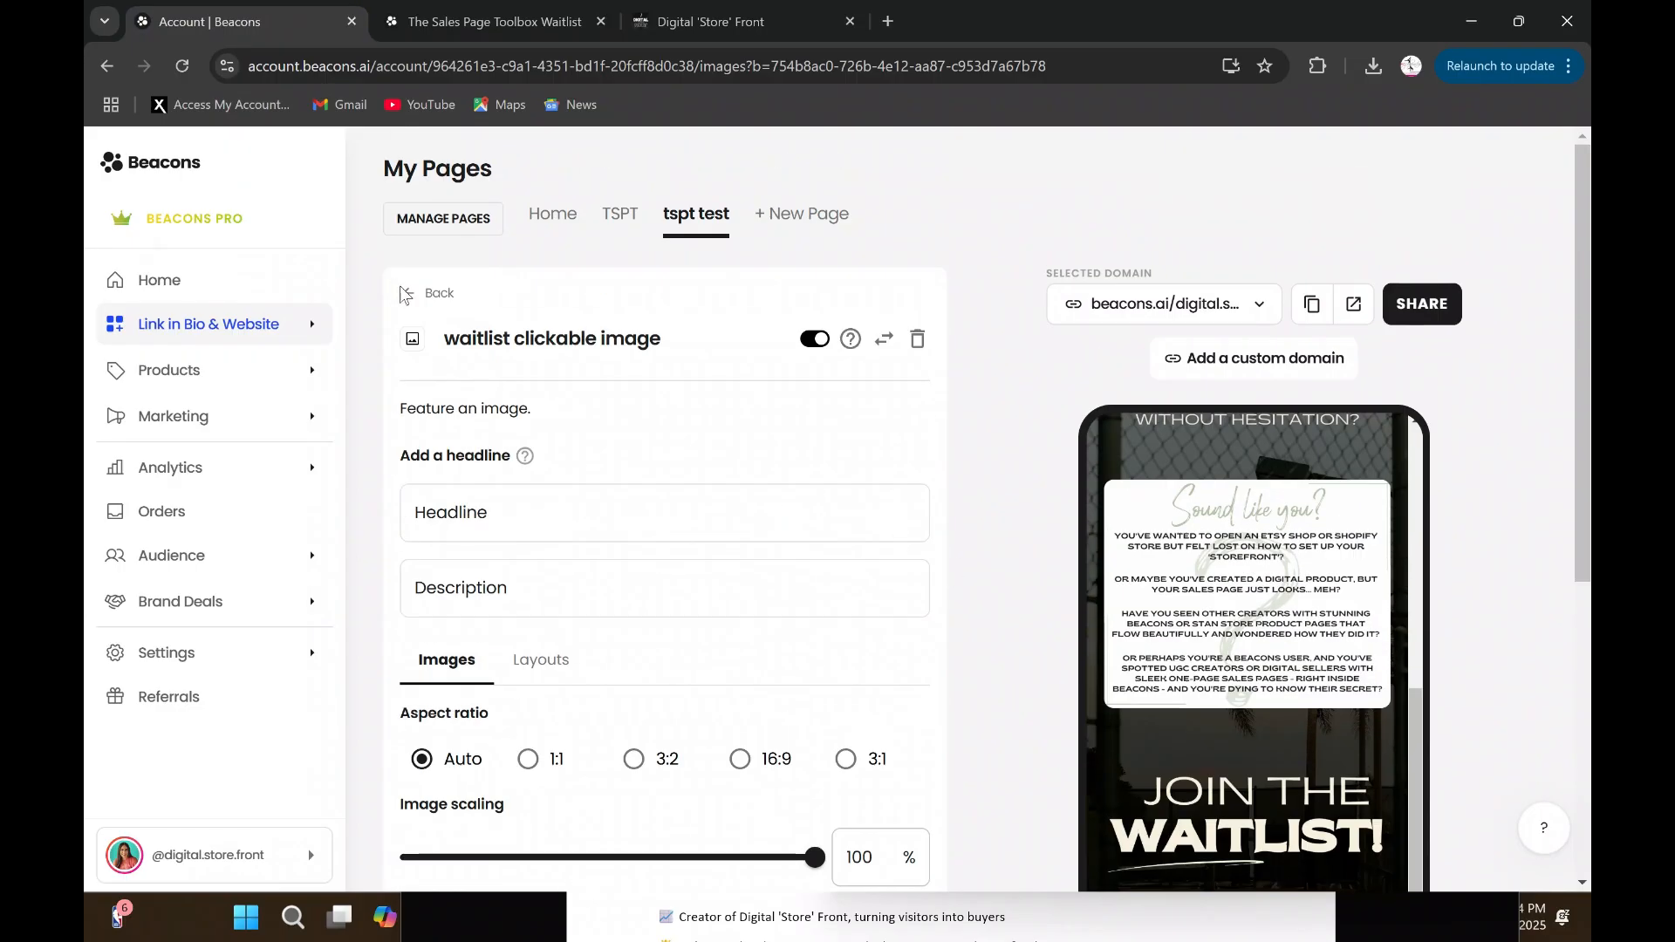
click(432, 295)
scroll(1030, 583, down, 4)
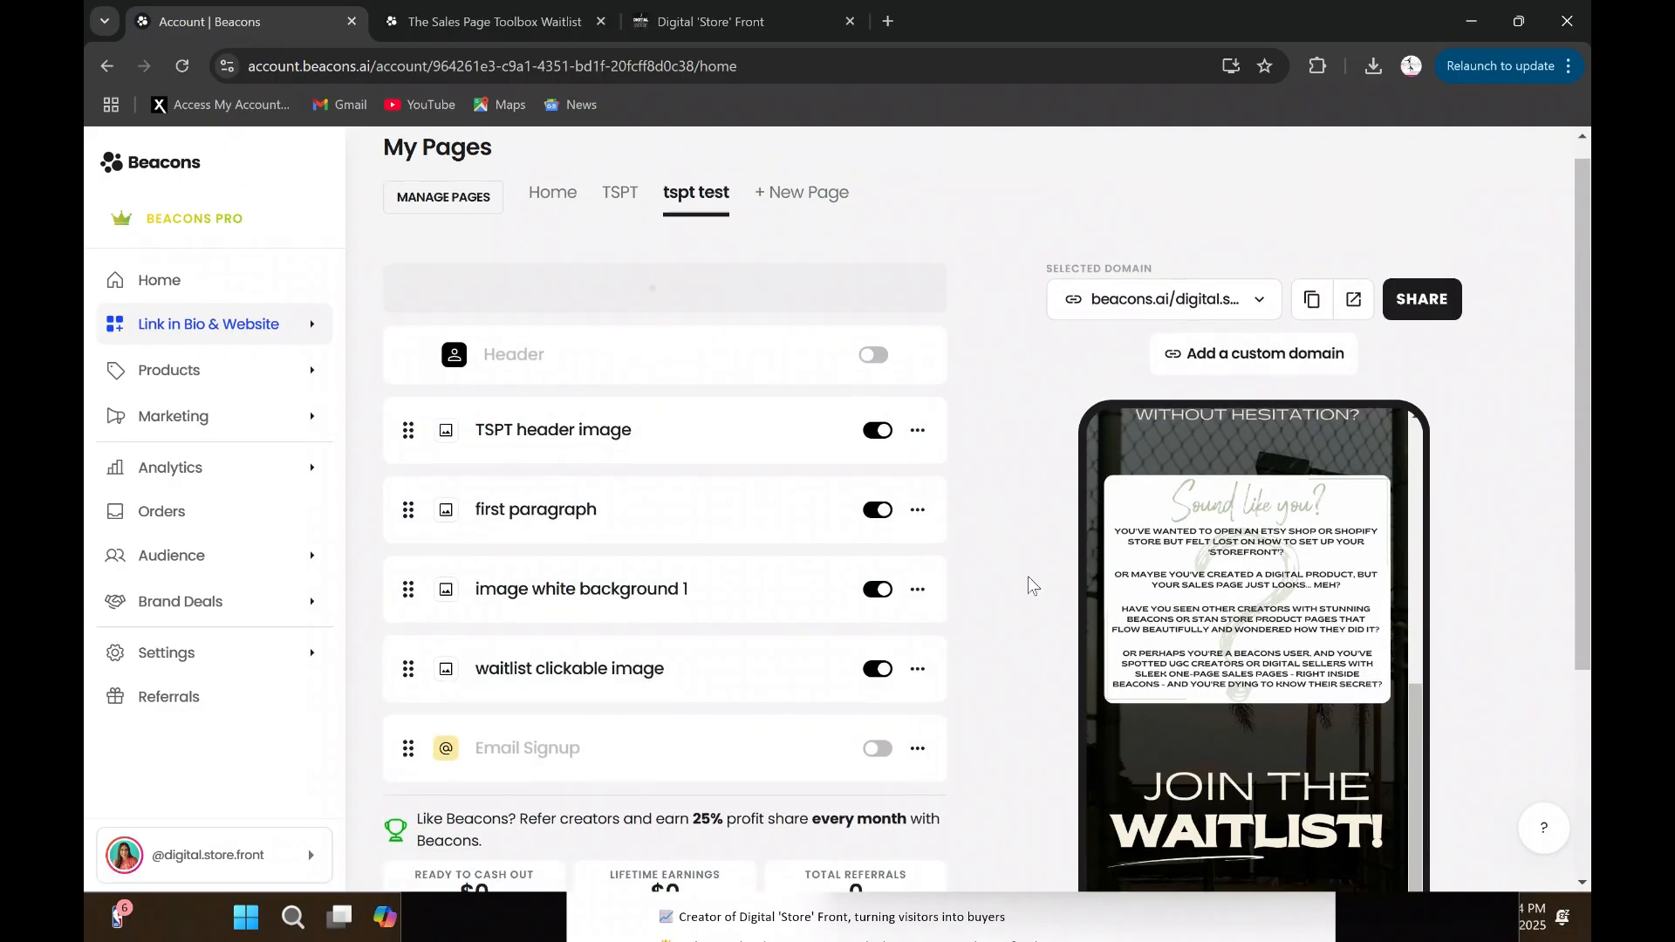
scroll(930, 748, up, 4)
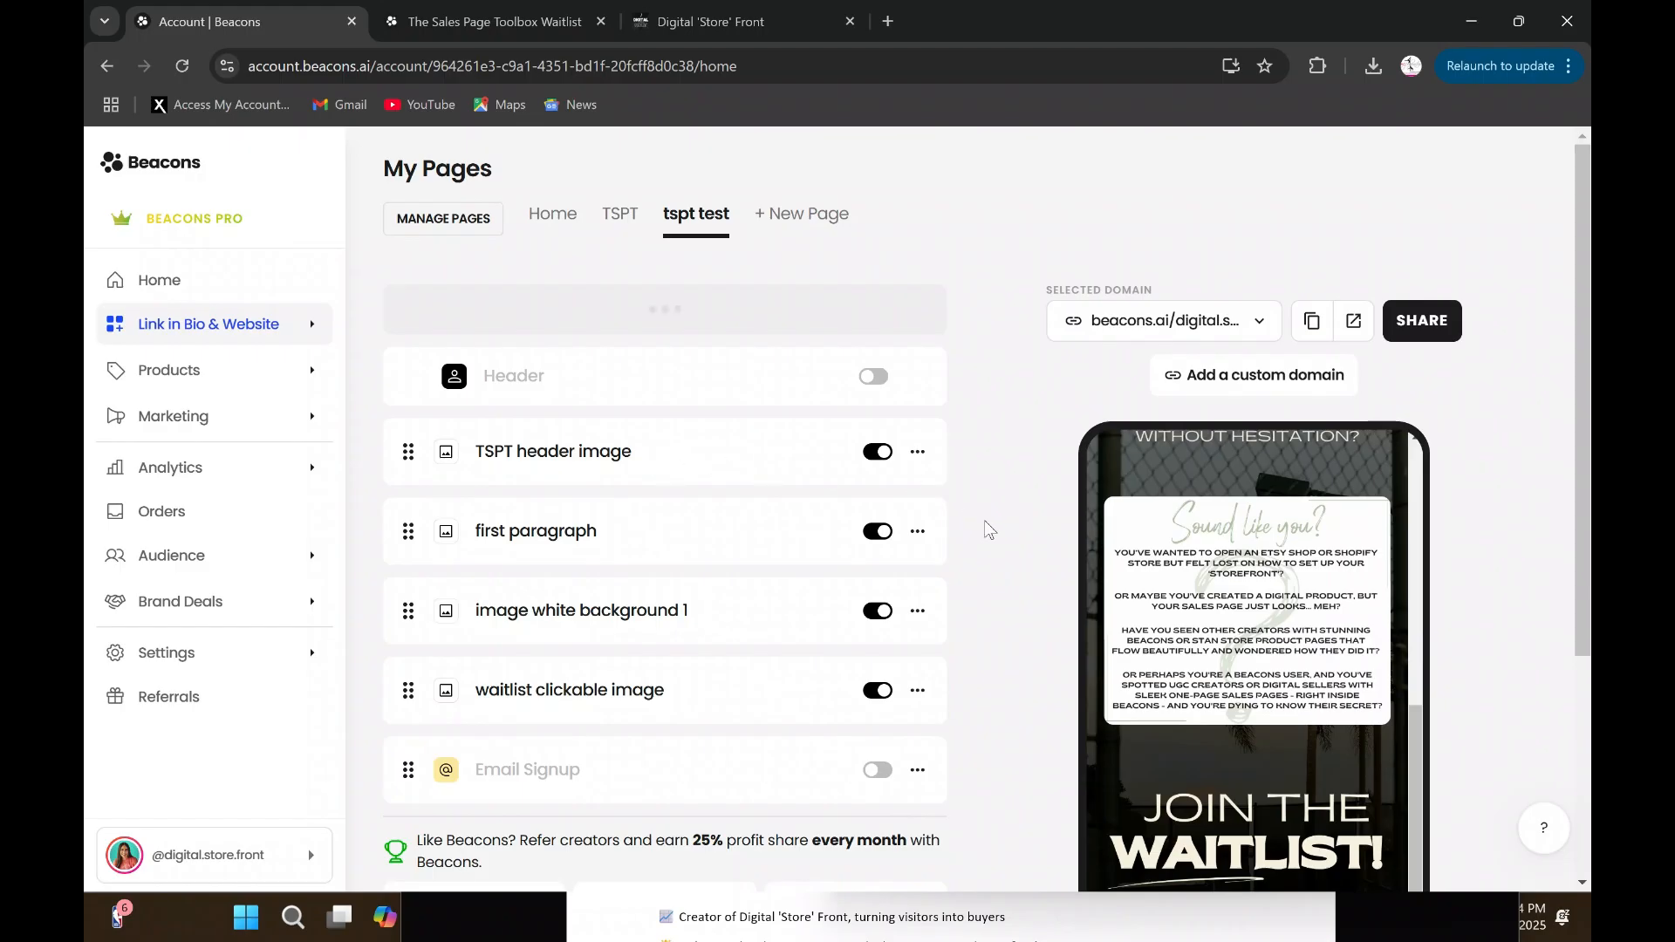
- Reload the account page and add an Email & SMS block to the "tspt test" page
click(181, 70)
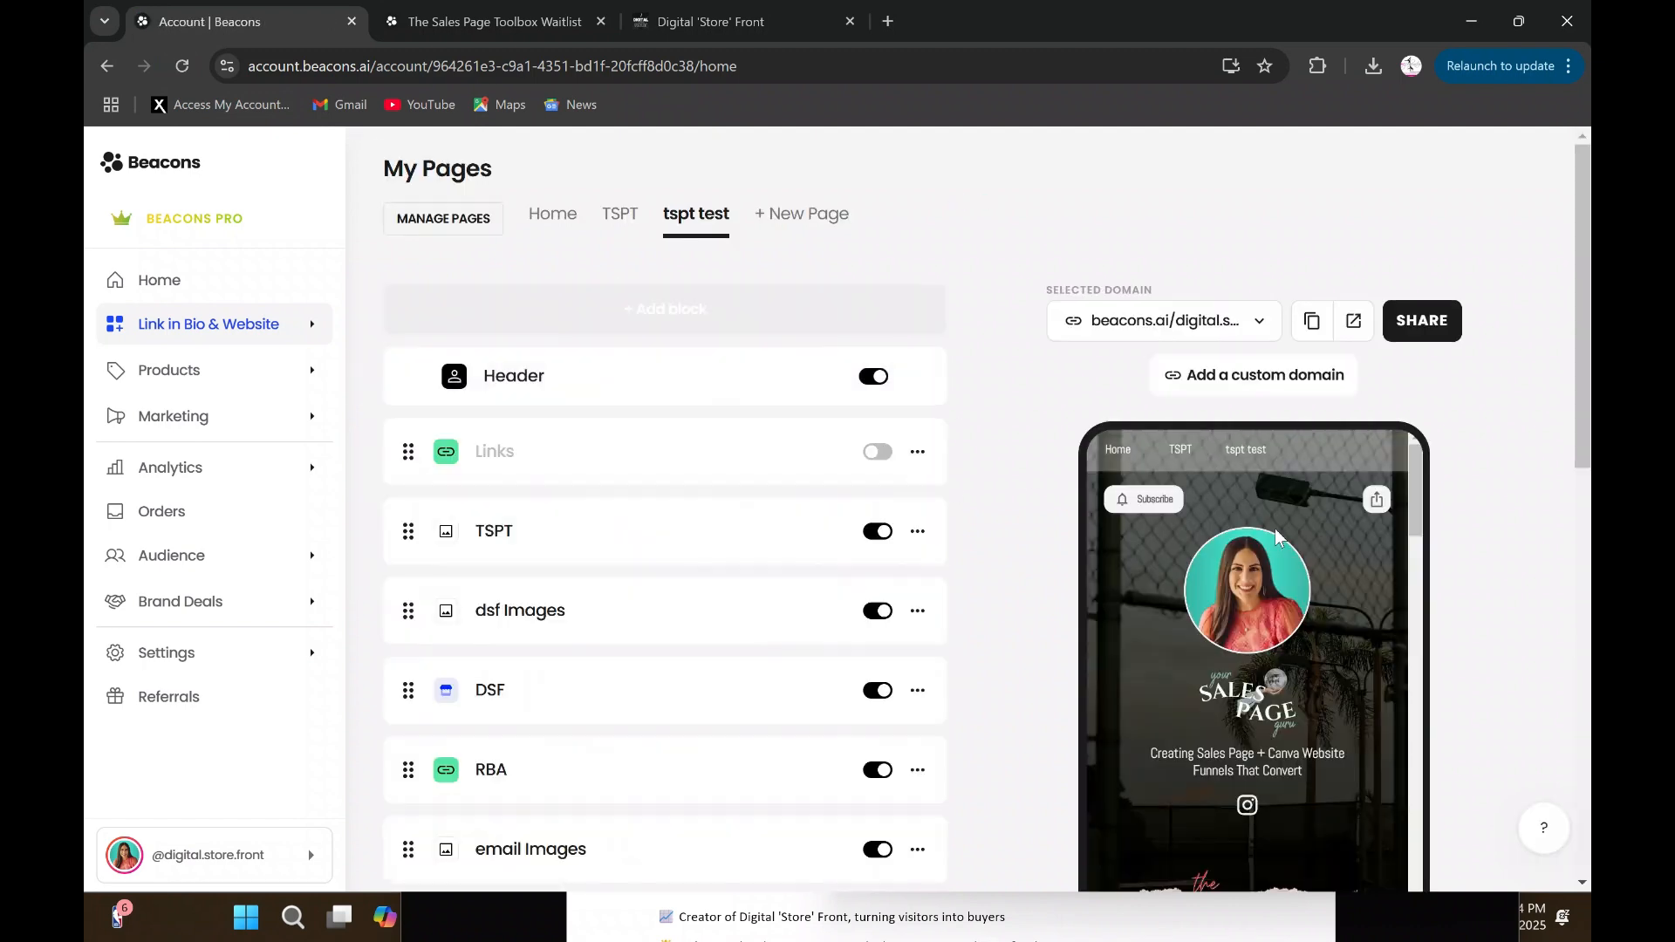
click(704, 310)
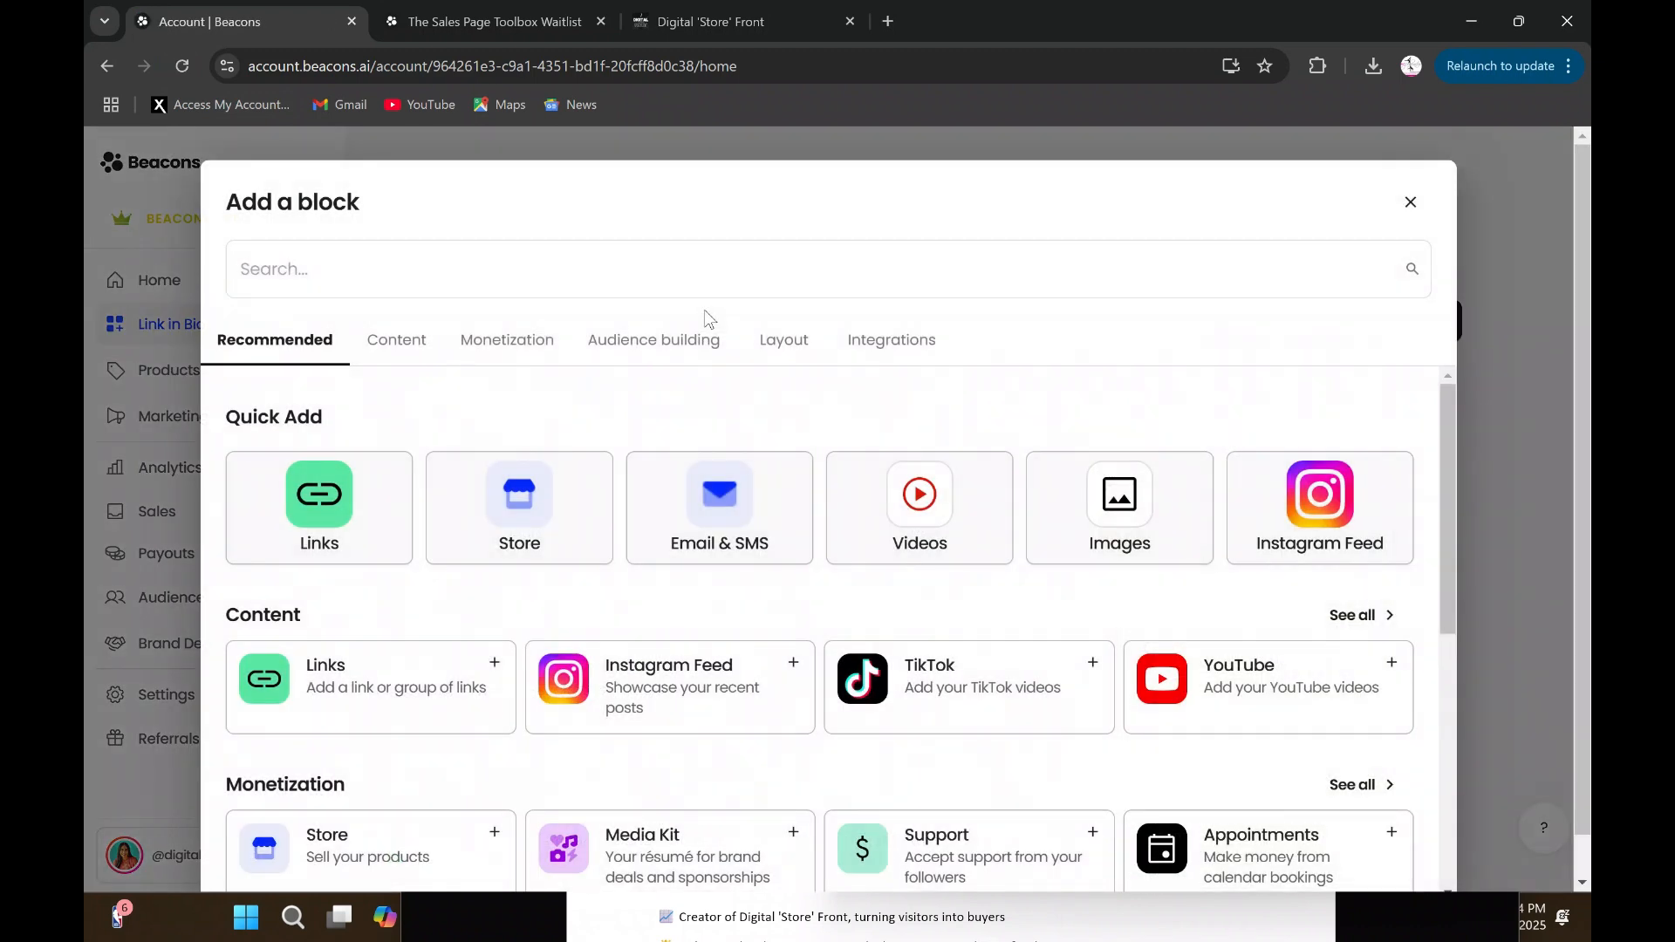
click(750, 541)
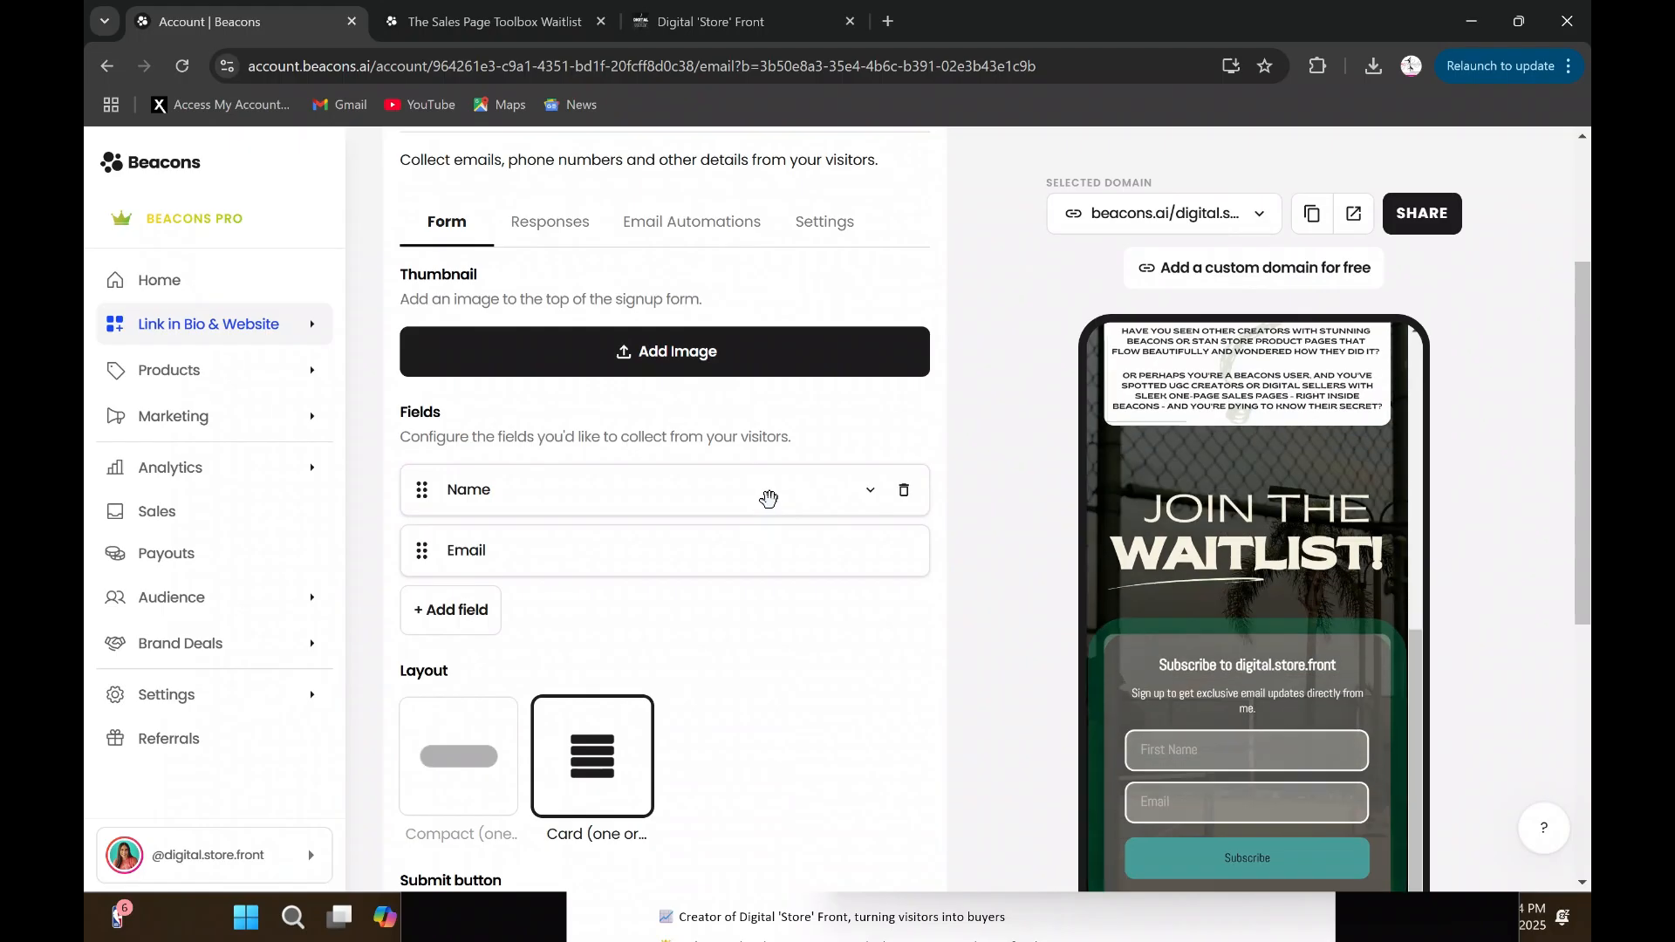
scroll(929, 635, down, 2)
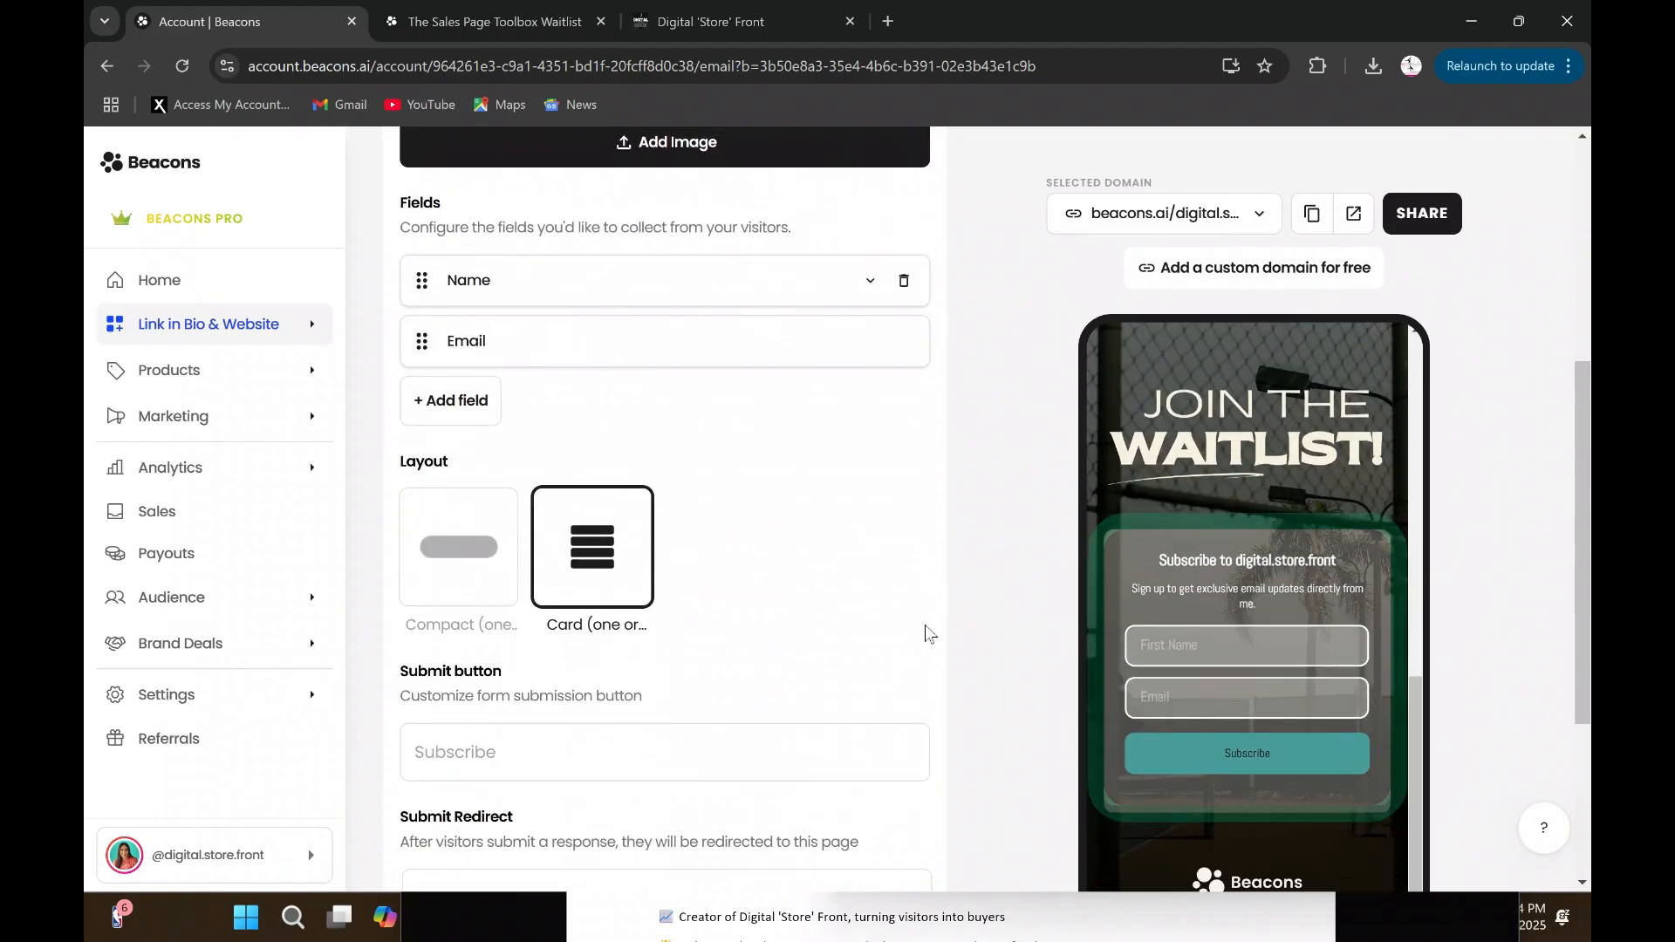
scroll(928, 634, up, 5)
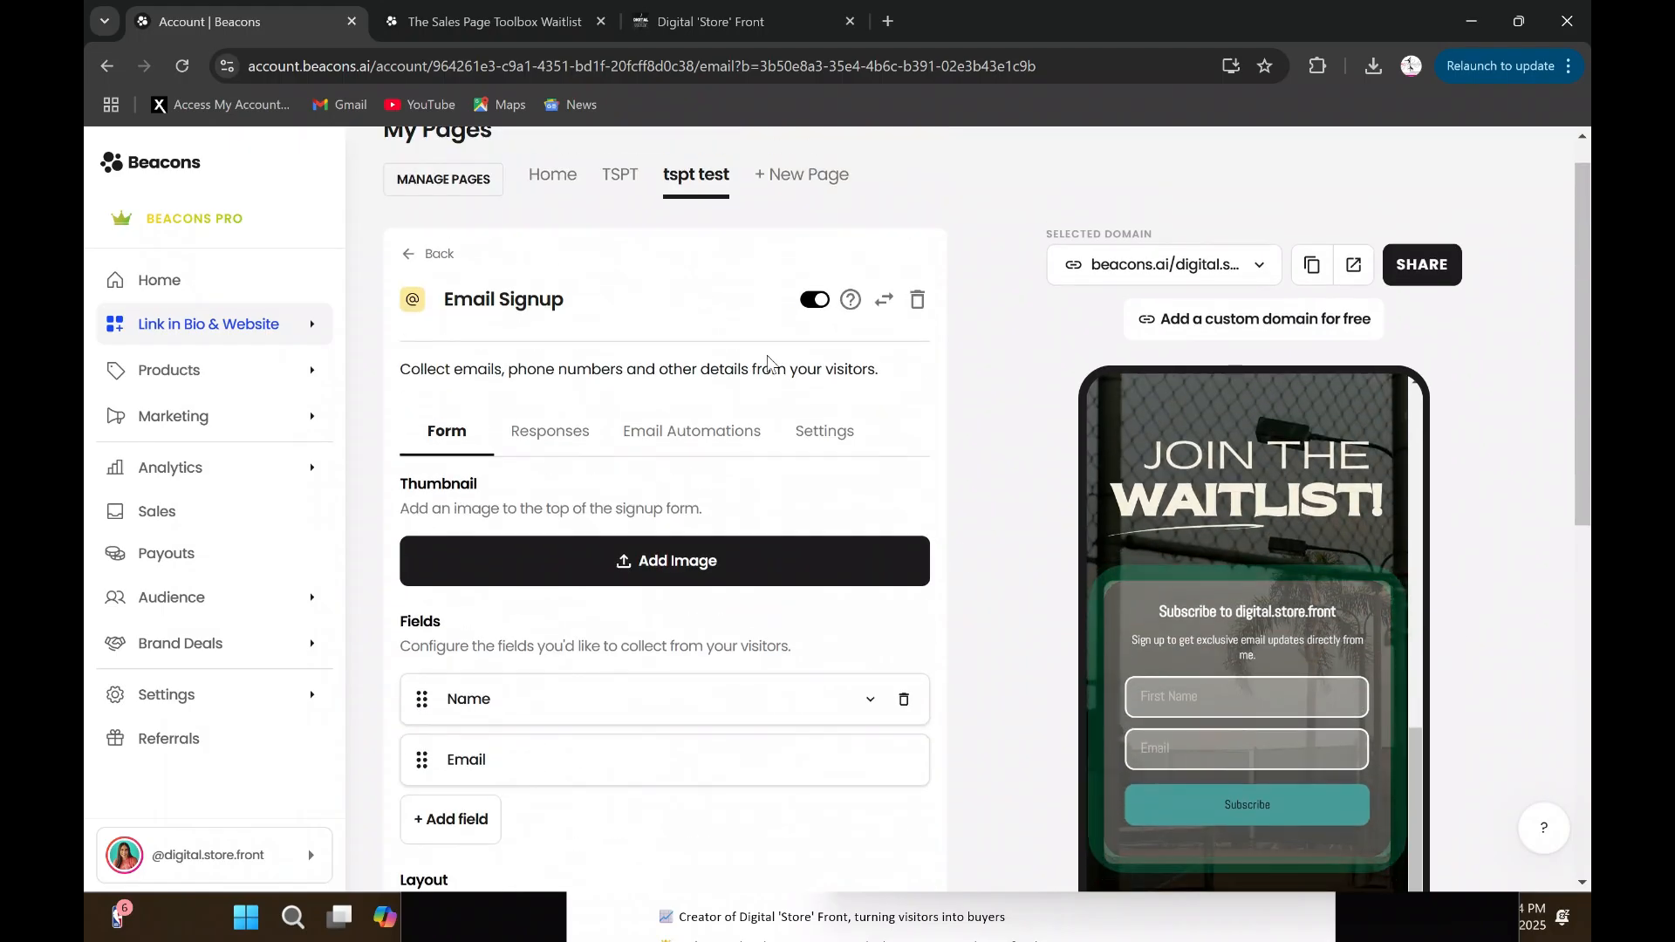
- Set the title of the Email Signup block to "Grab a TSPT Sneak Peek"
click(824, 431)
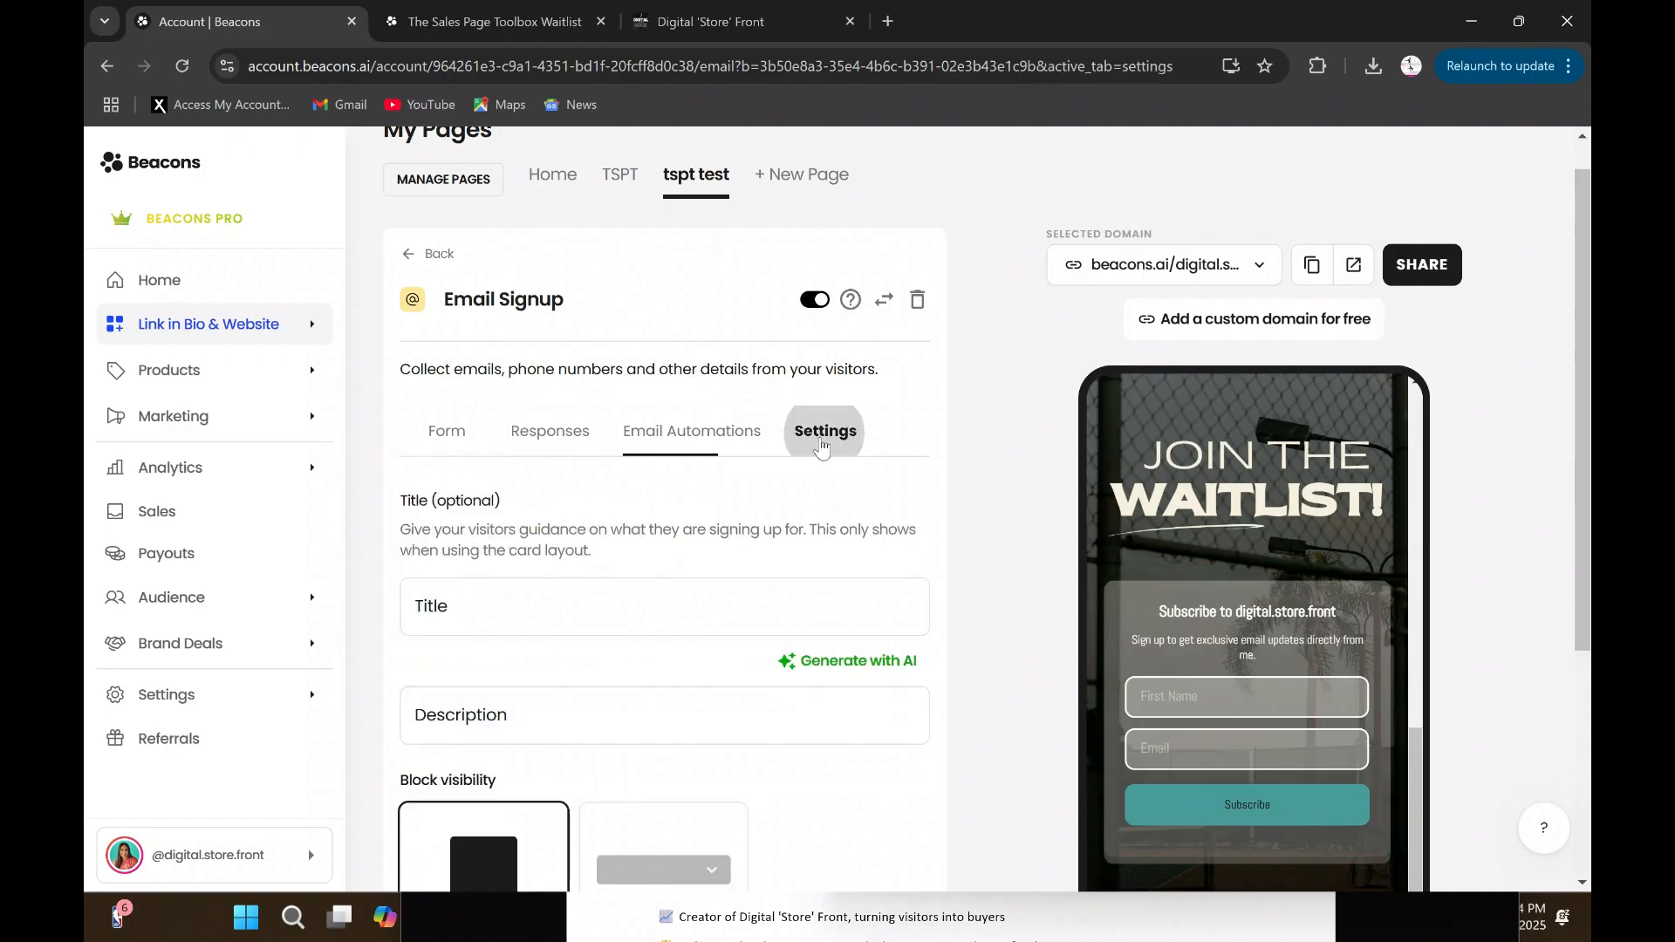
click(570, 598)
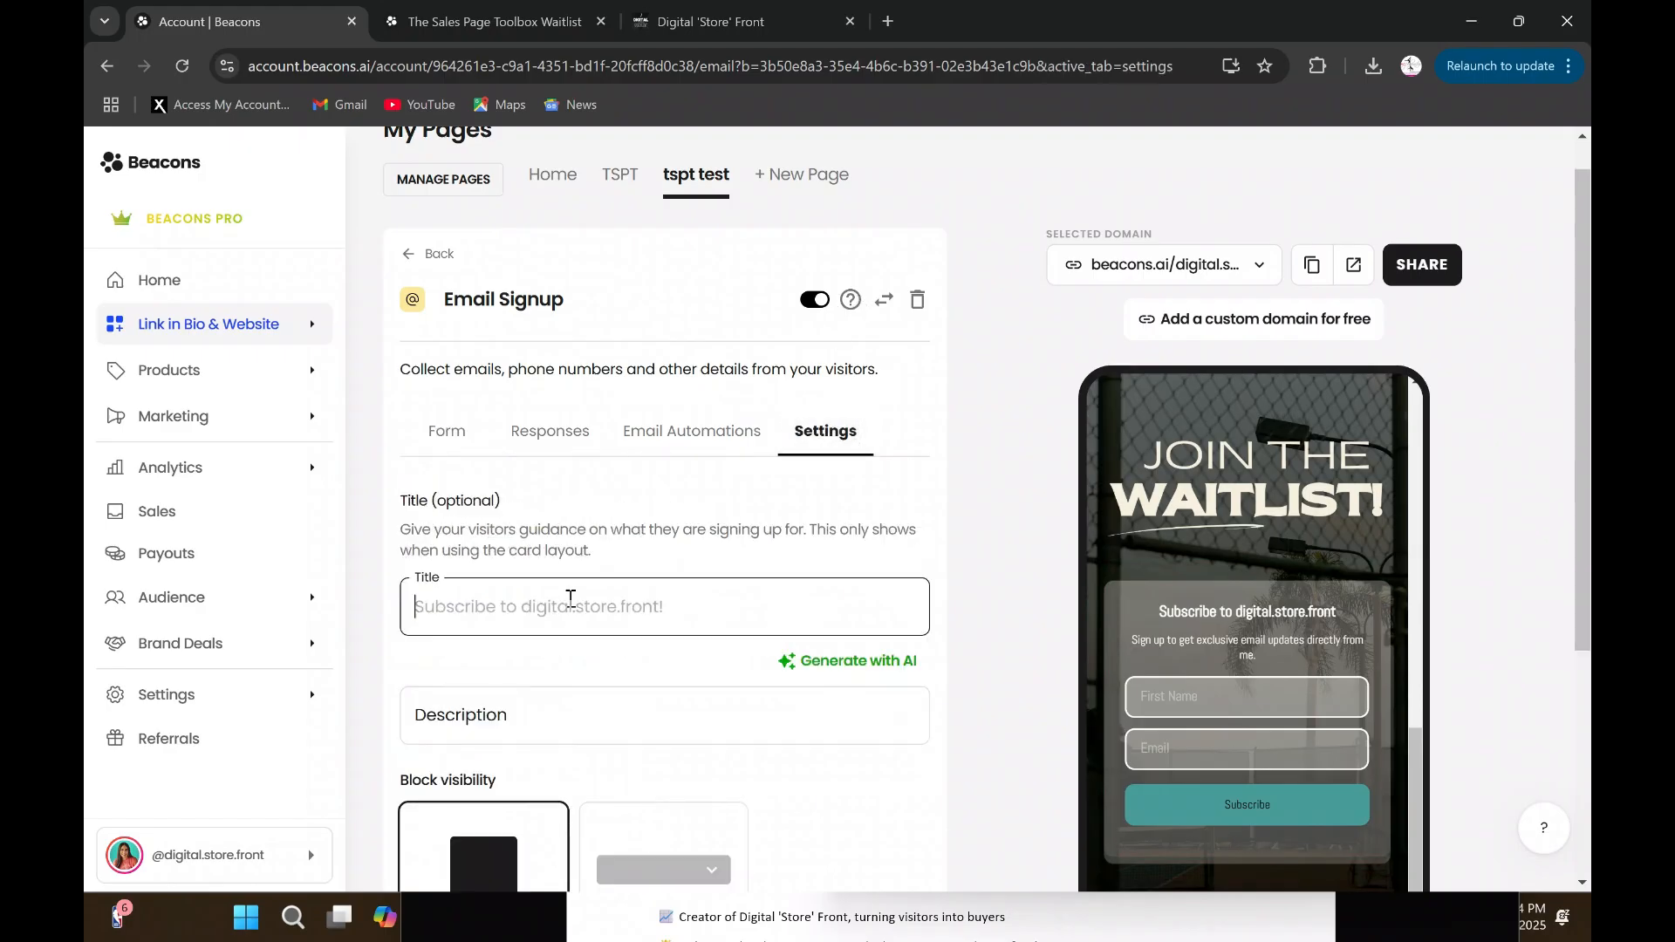
text(Grab )
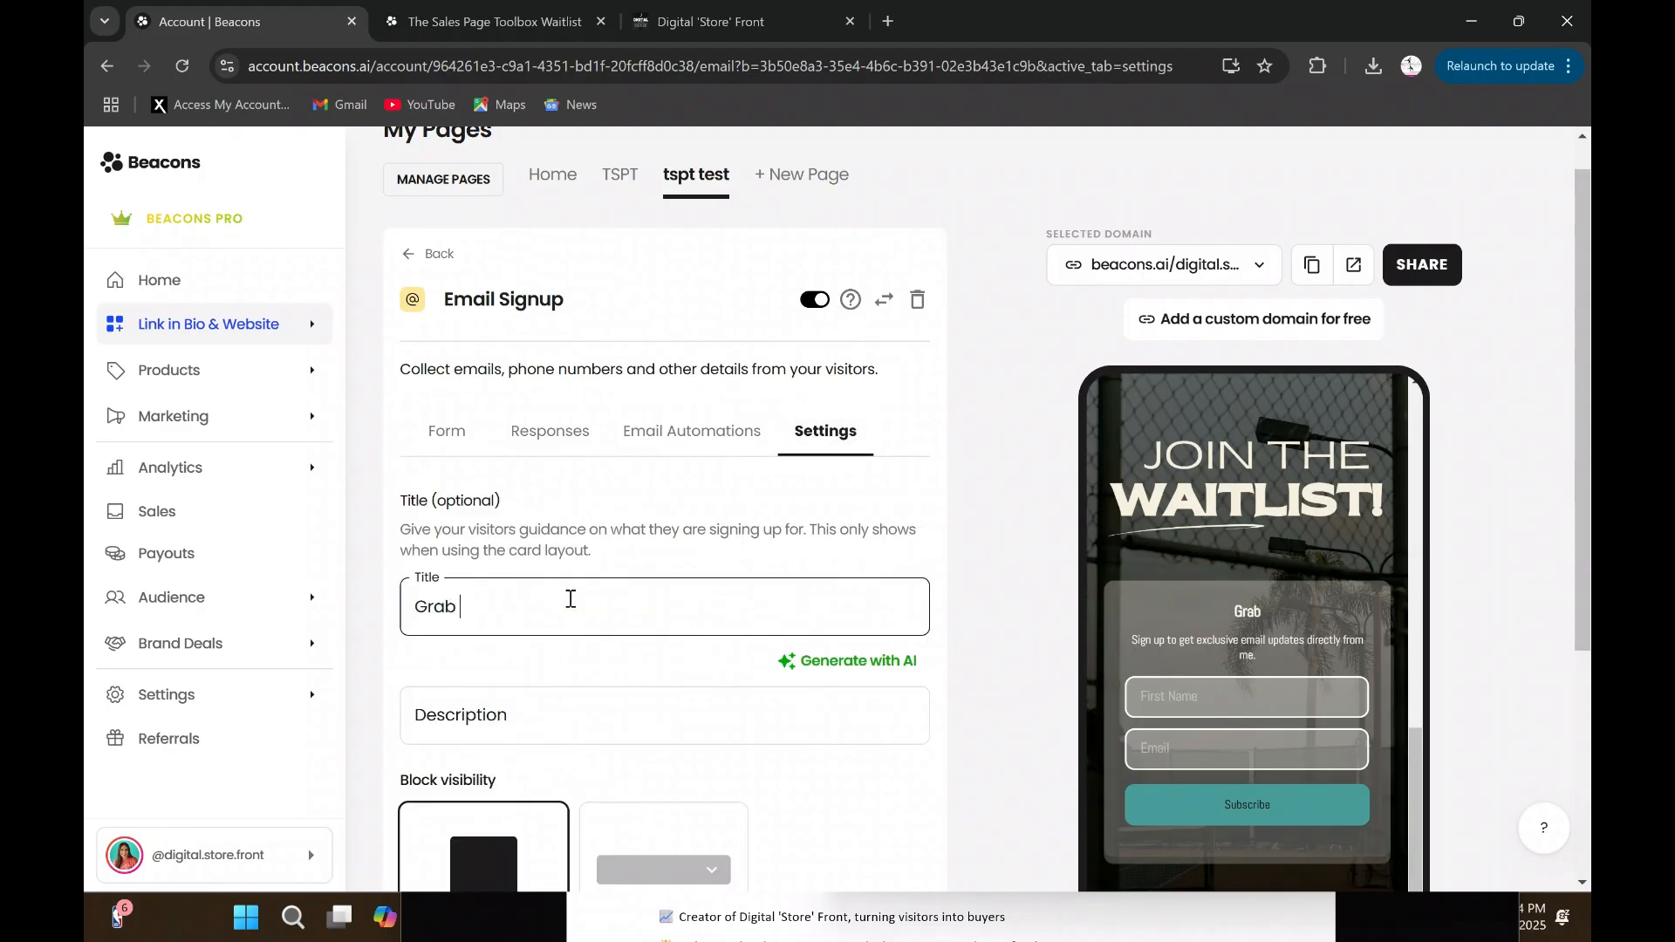
text(a TSPT Snea)
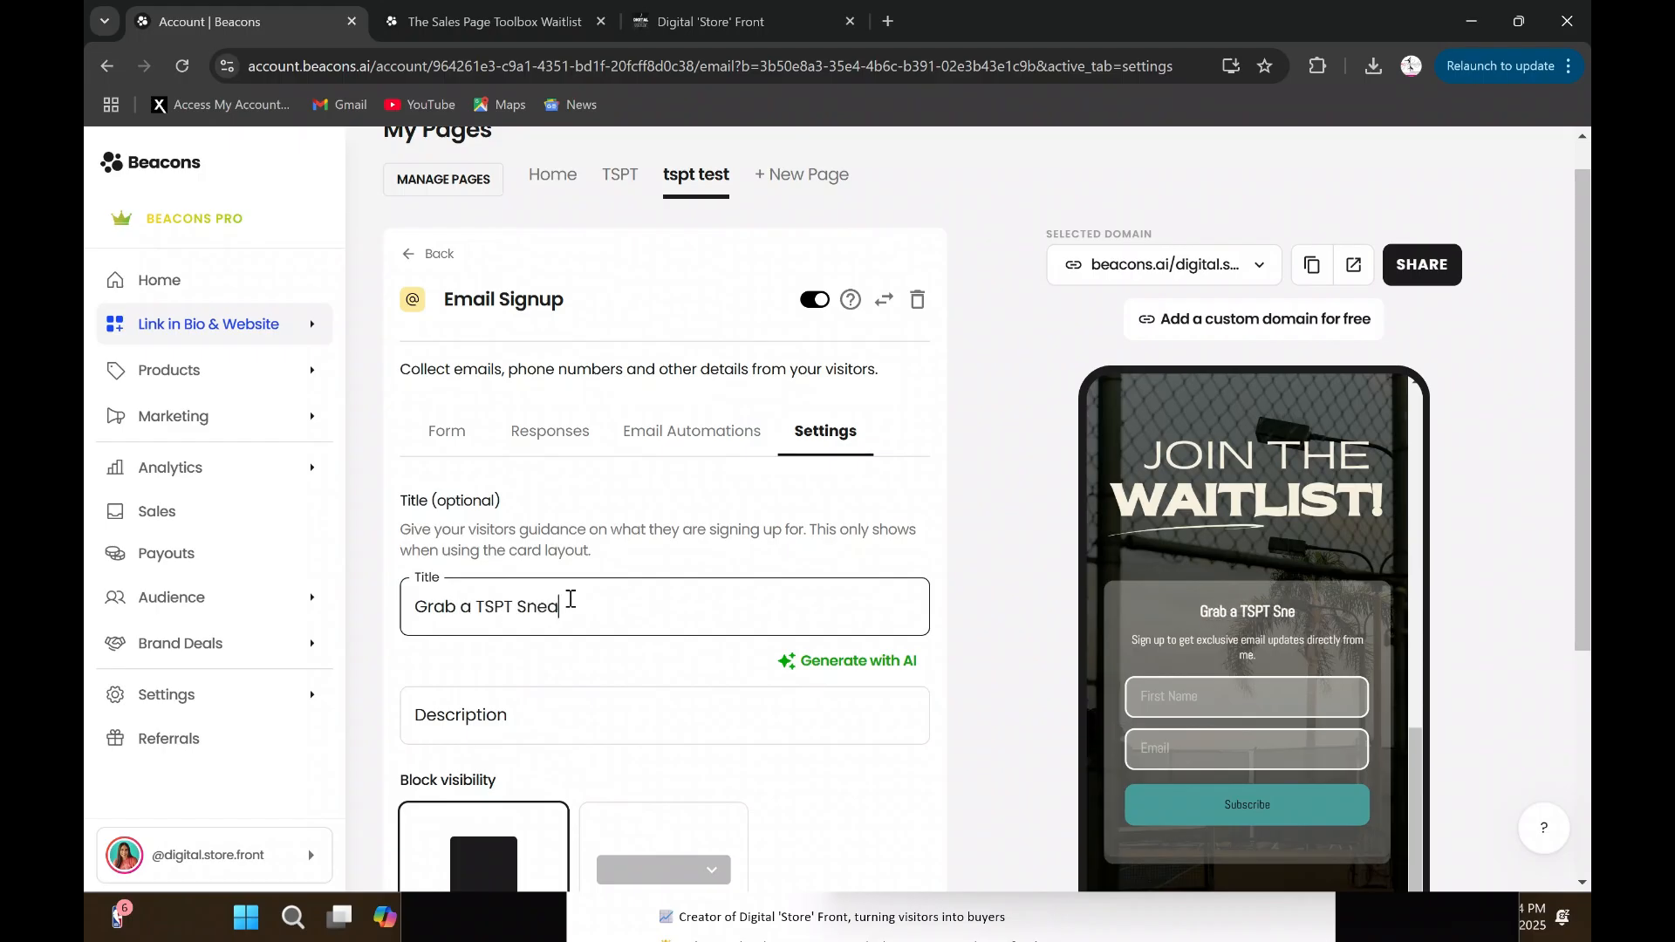
text(k Peek)
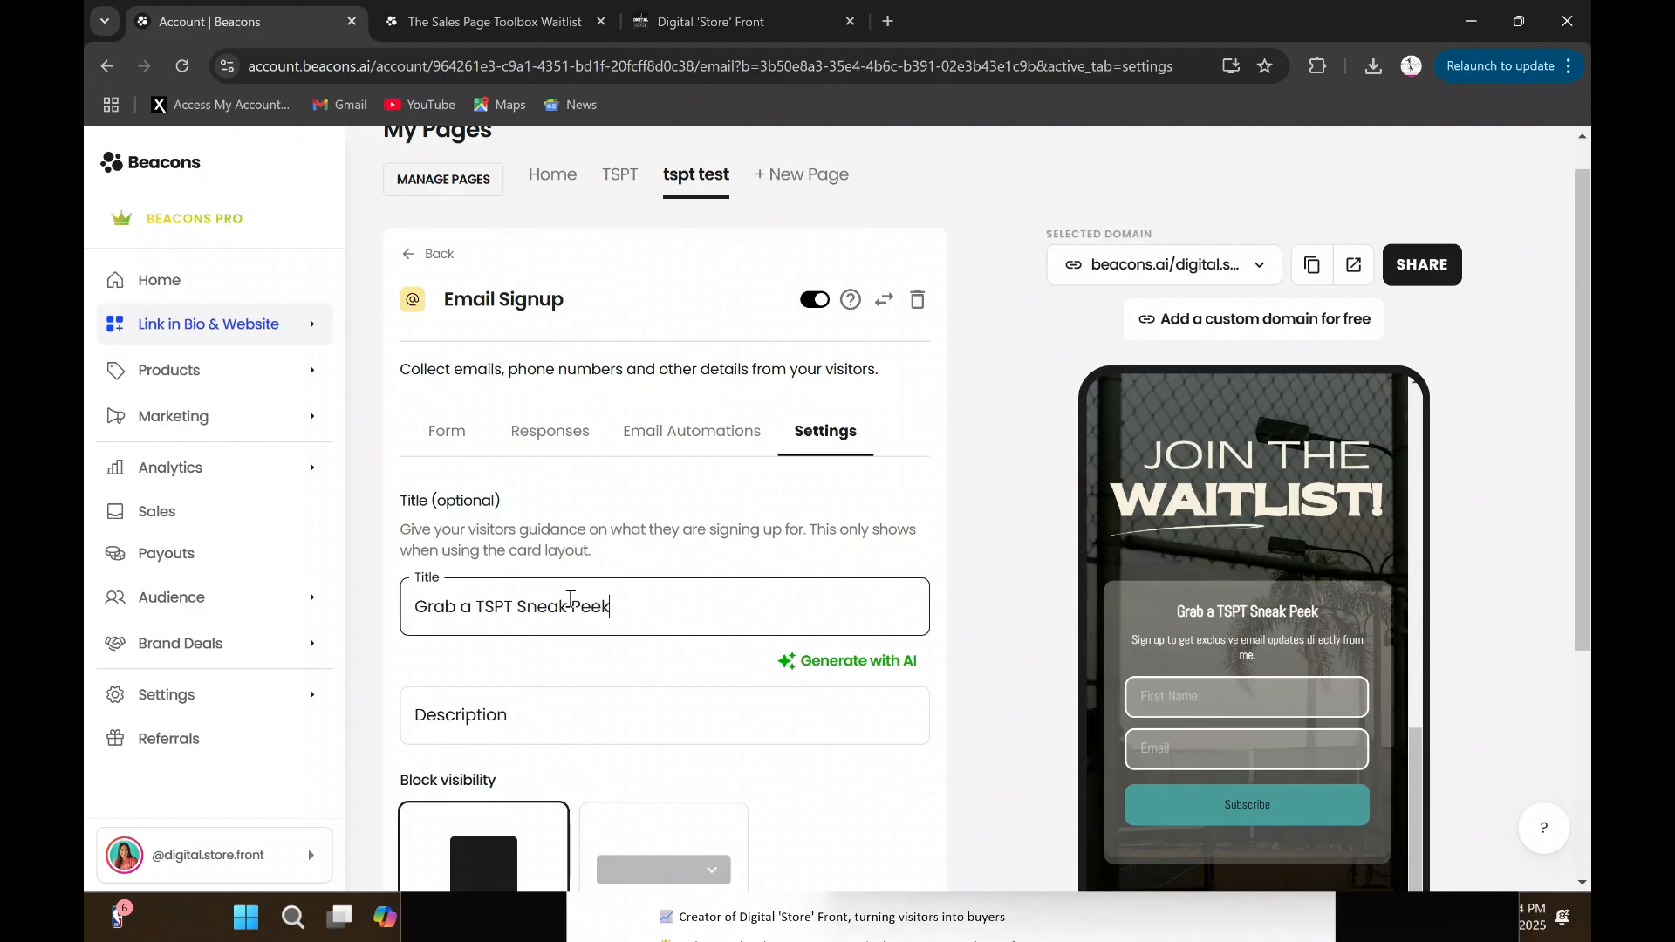
- Set the description of the Email Signup block to "By Entering Your Info Below"
click(556, 716)
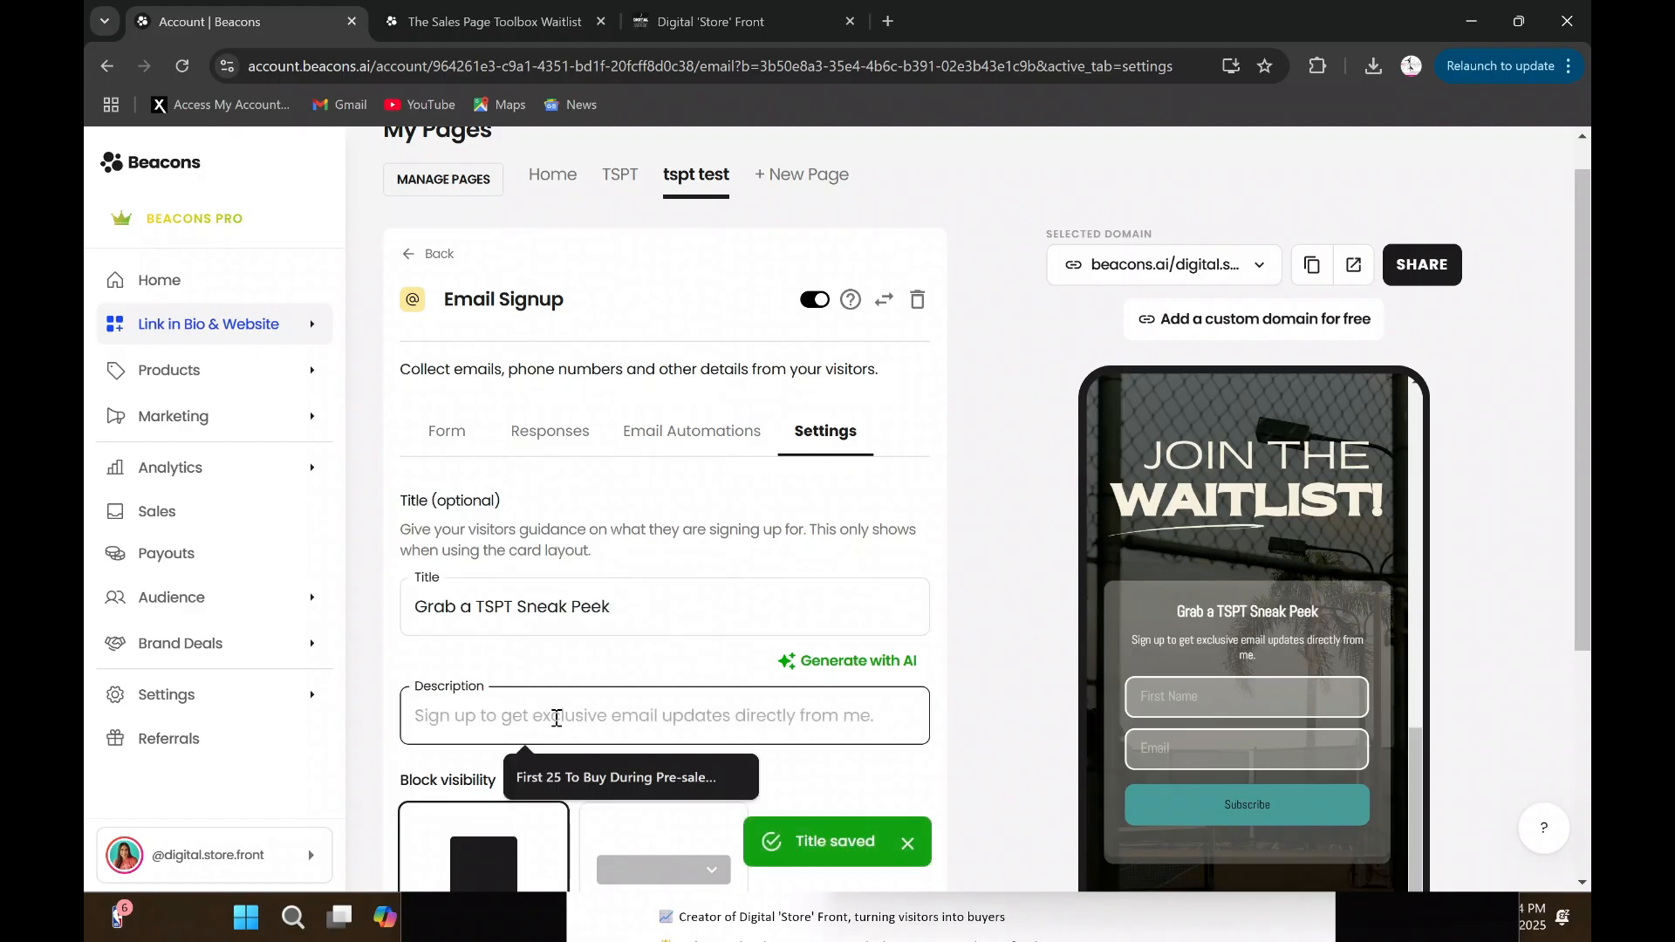
text(By En)
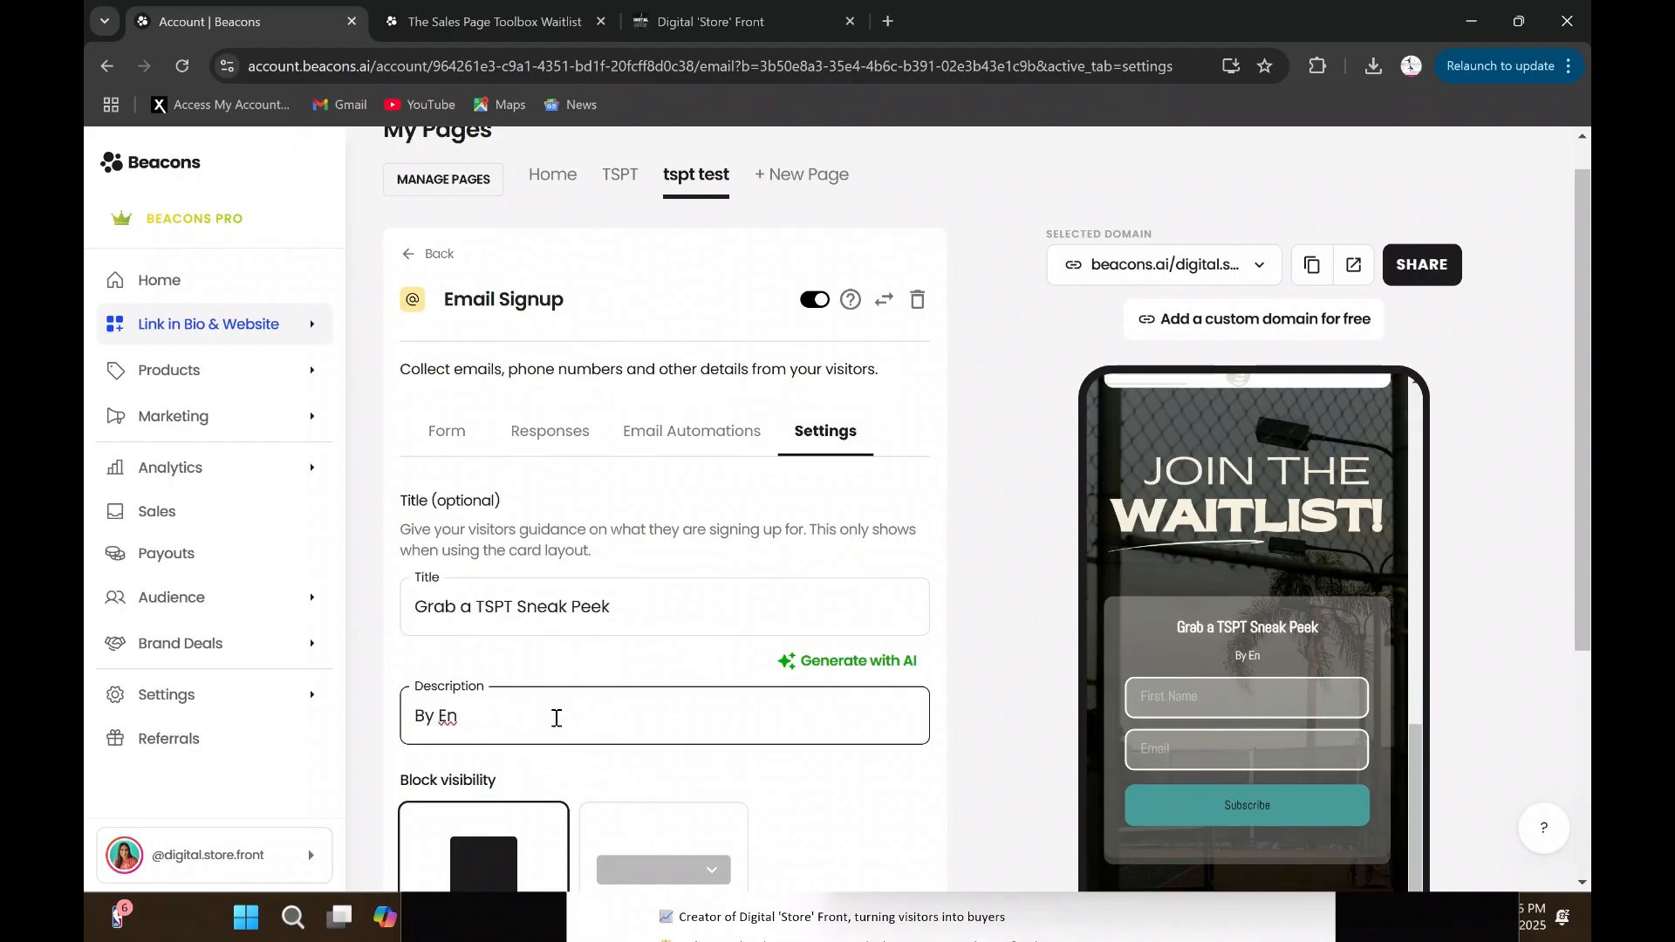
text(tering Your Info Below)
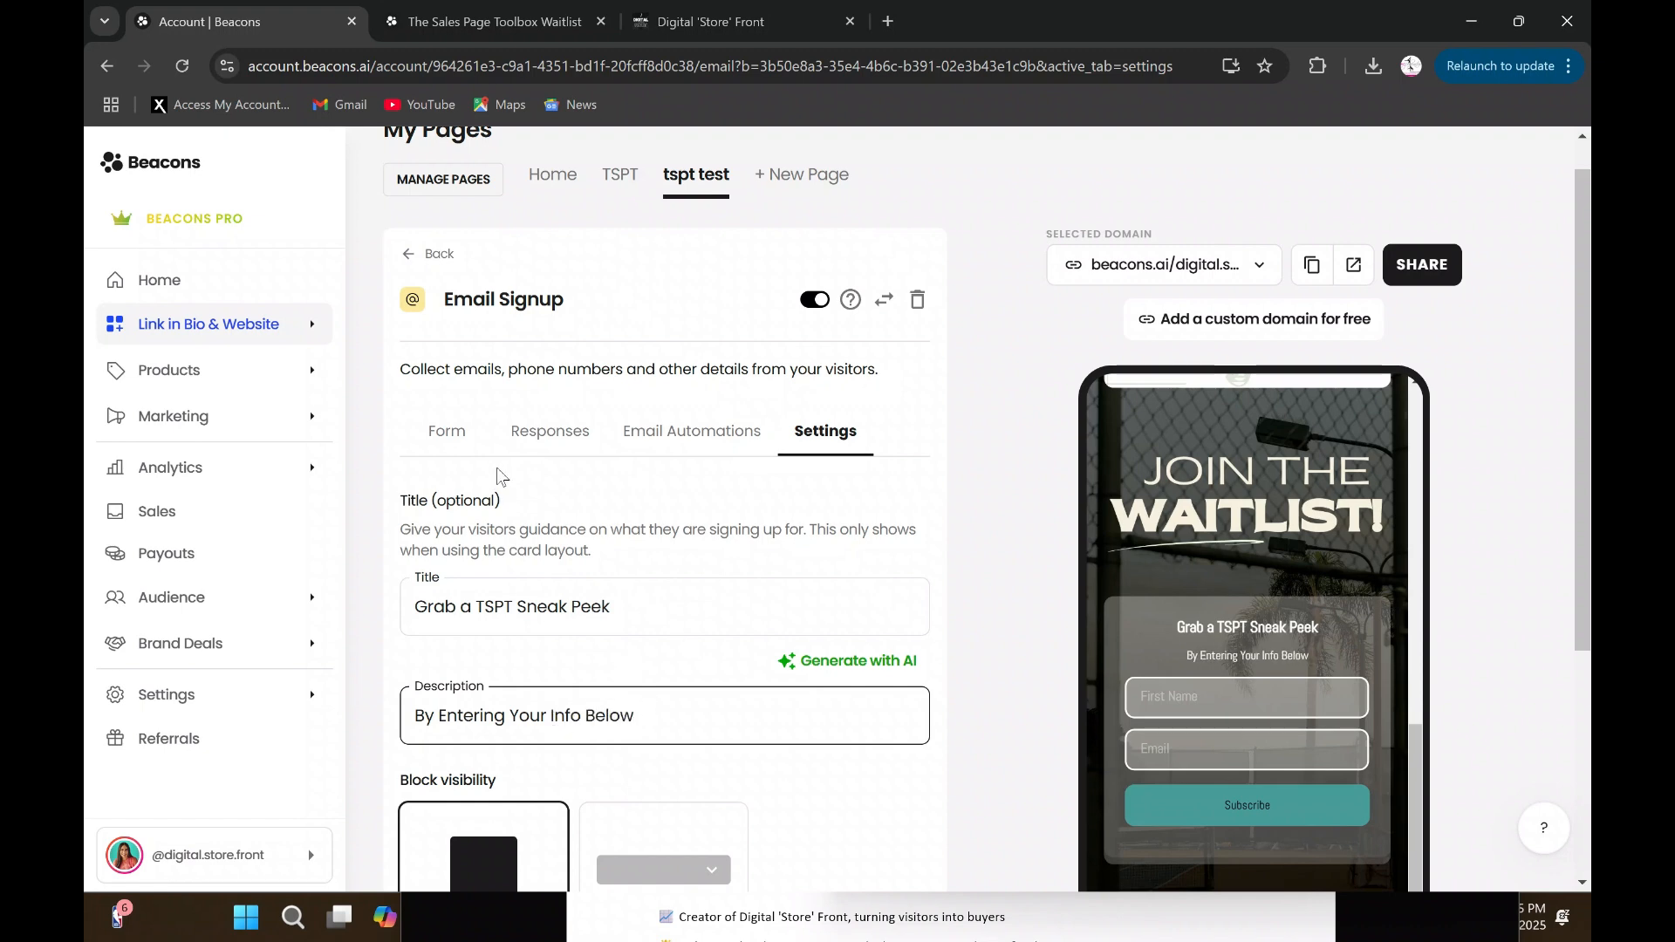
- Set the signup form's submit button text to "Grab Your TSPT Sneak Peek Today!"
click(447, 434)
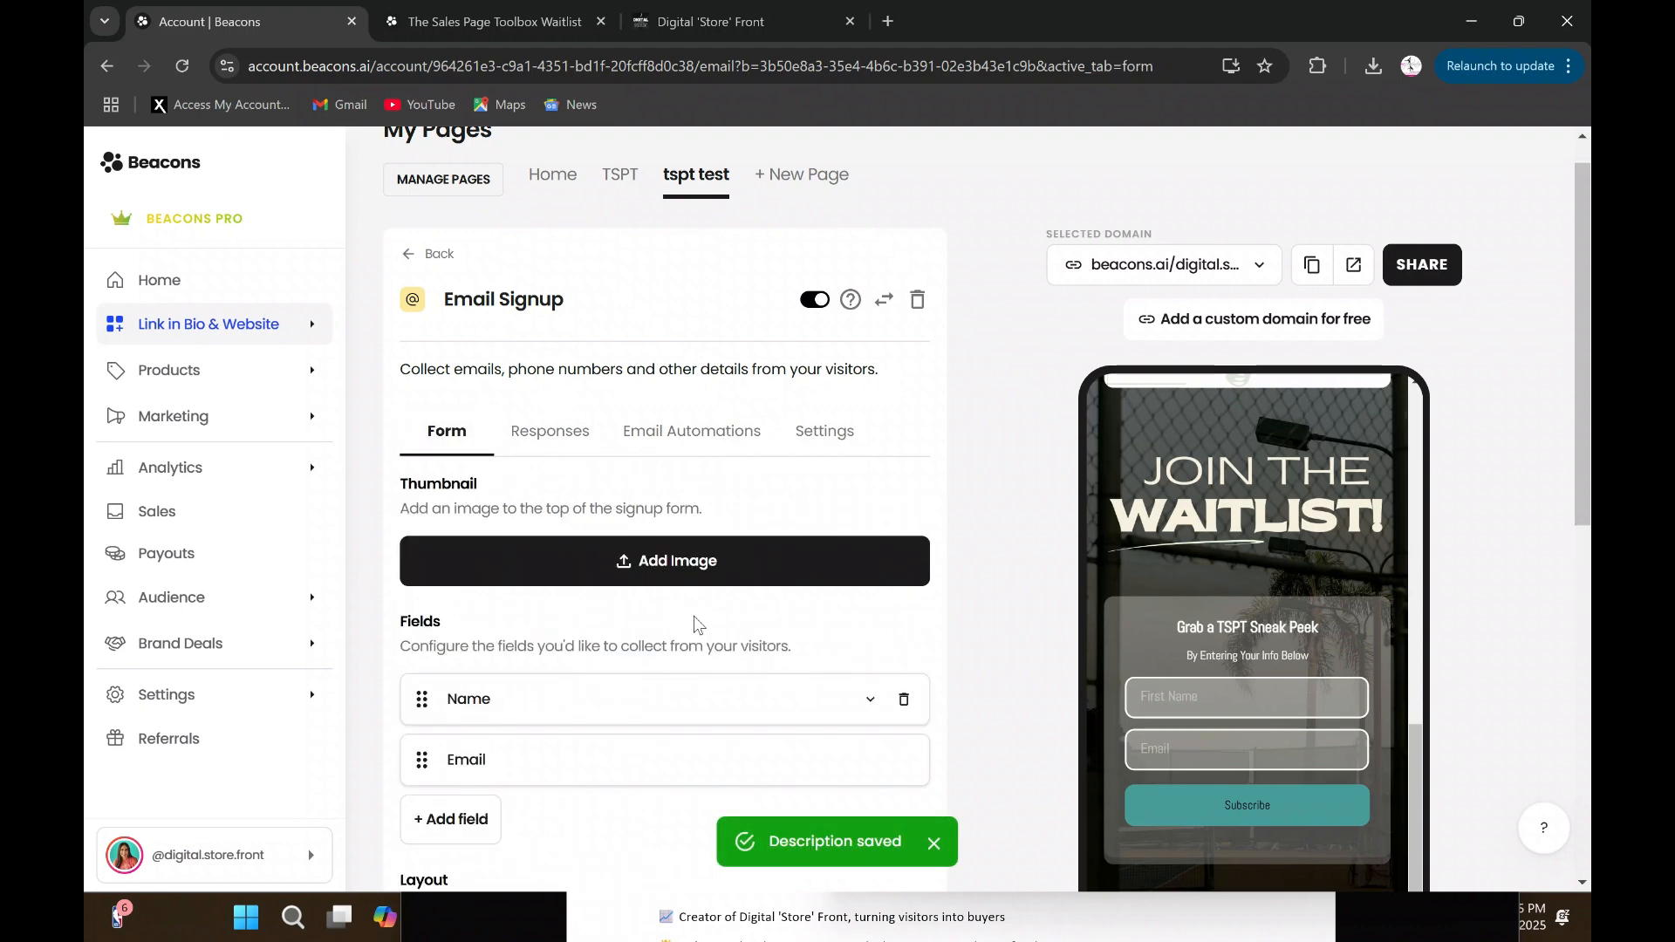
scroll(697, 611, down, 8)
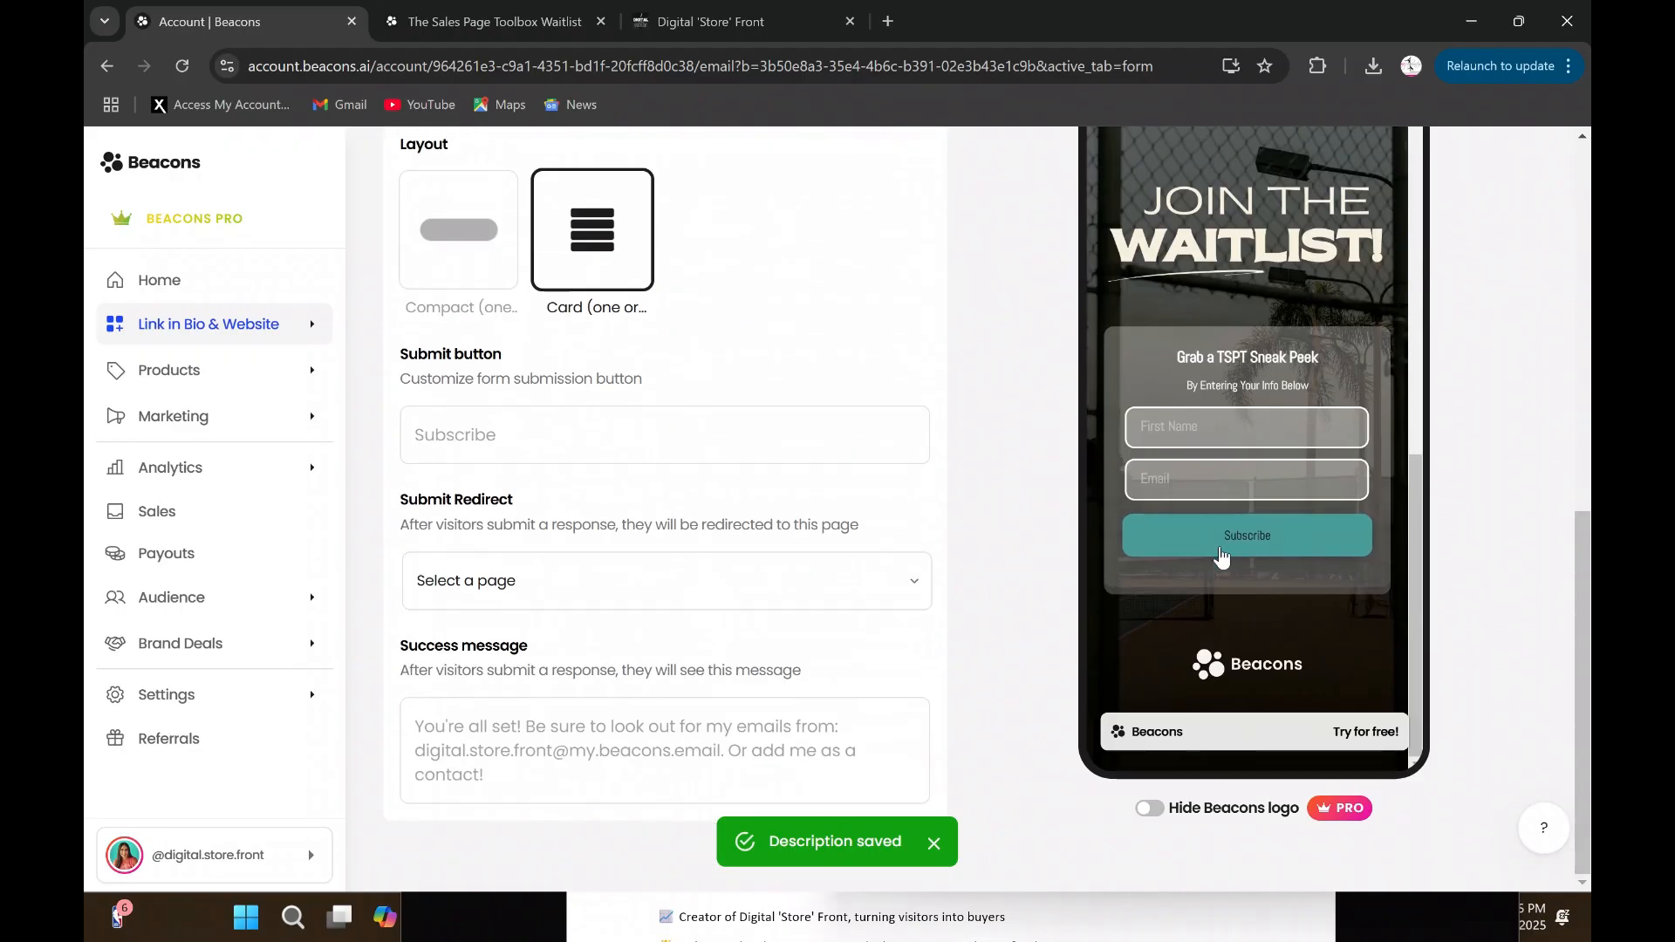
click(602, 434)
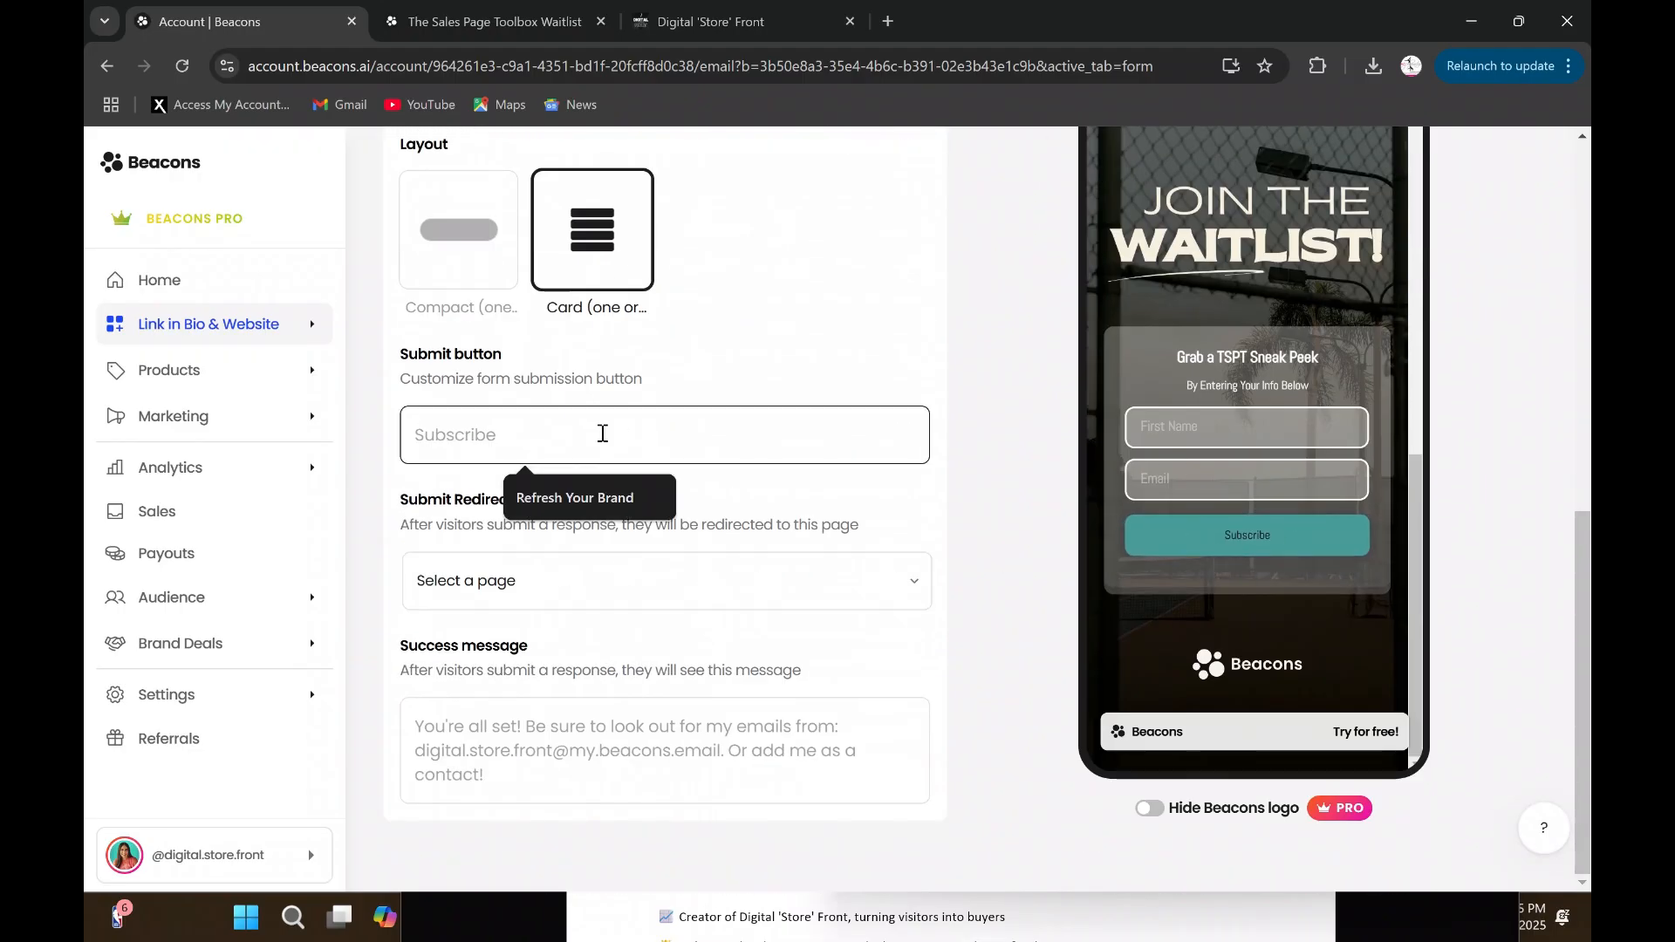
text(Grab )
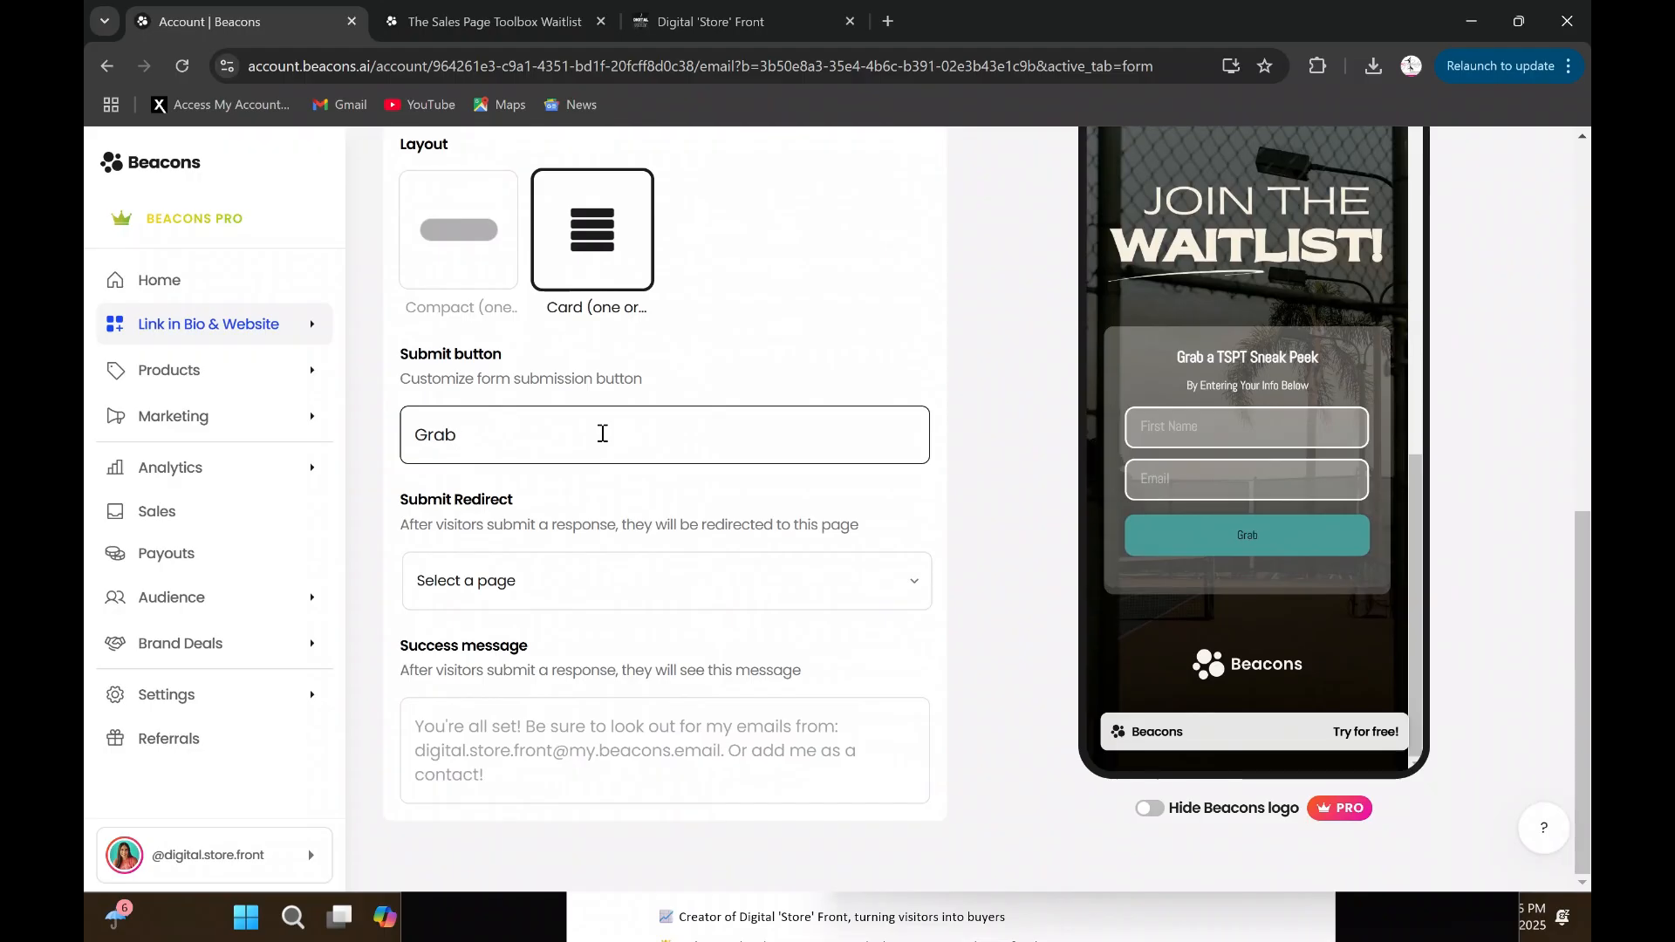
text(Your TSPT Sneak P)
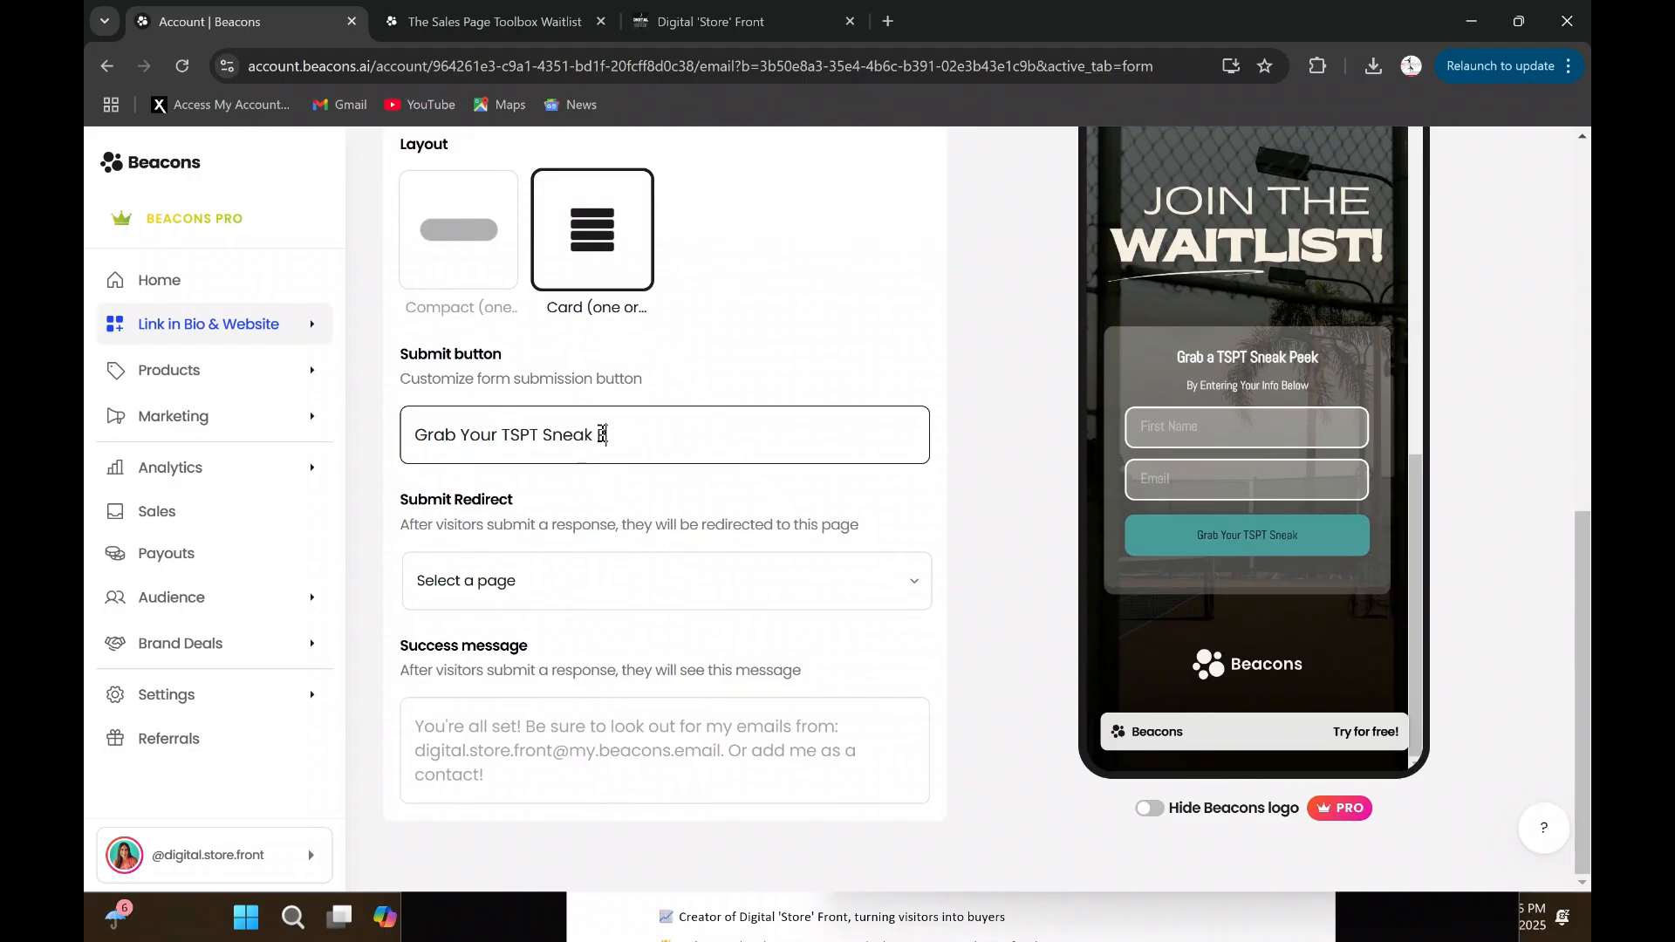
text(eek)
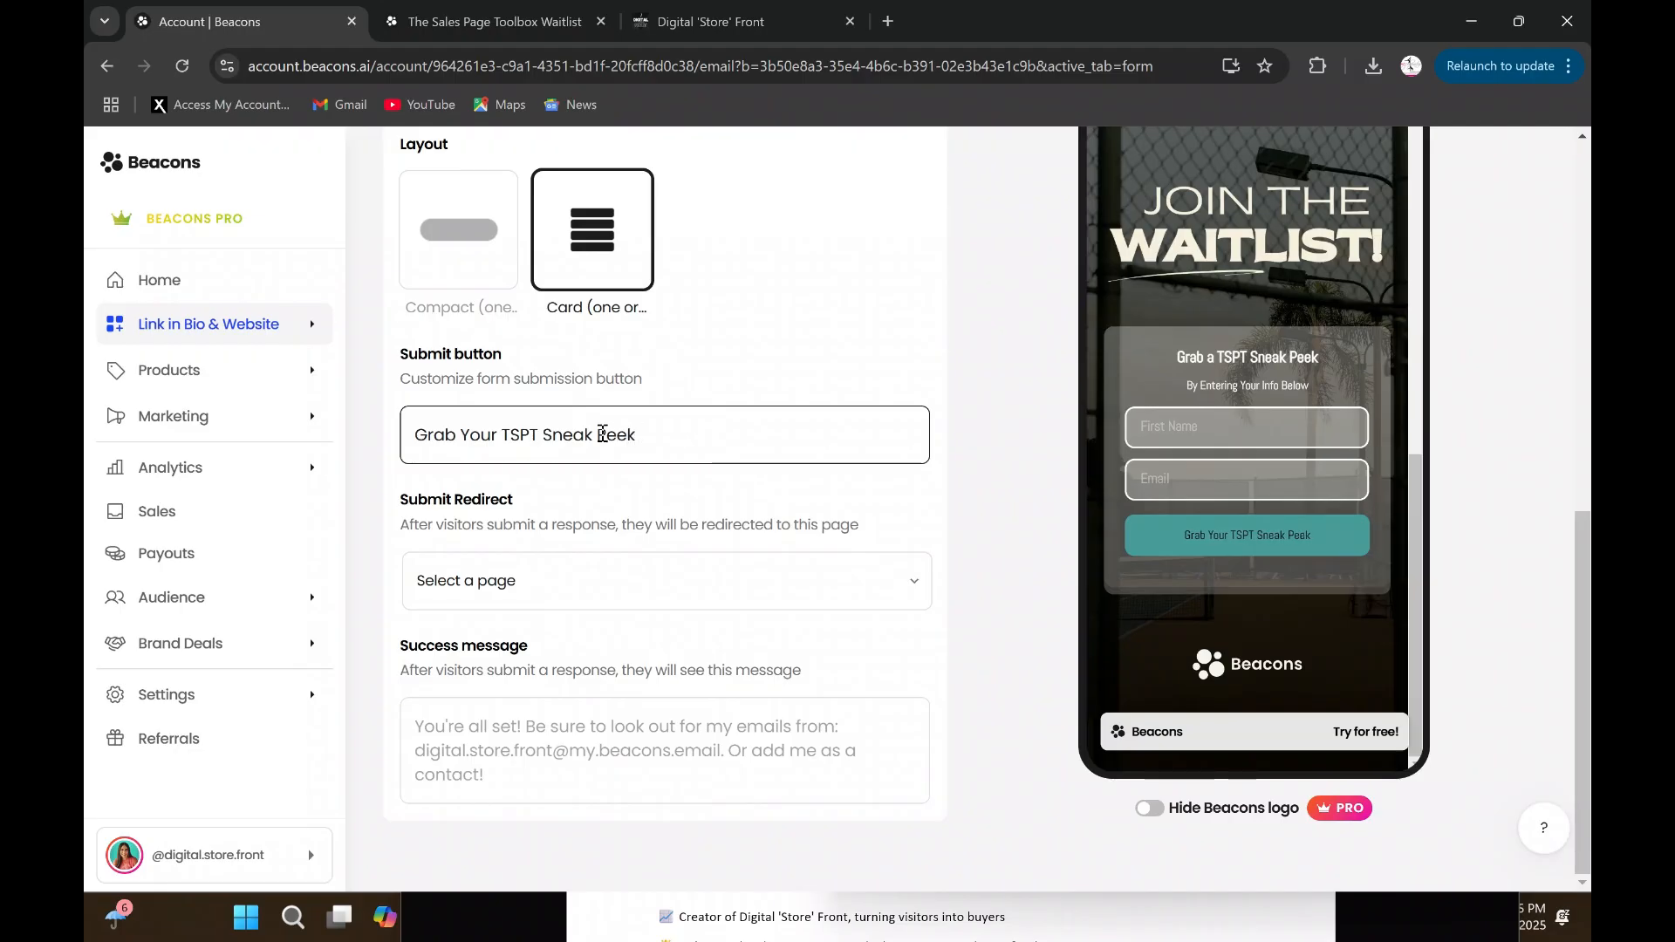
text( Today!)
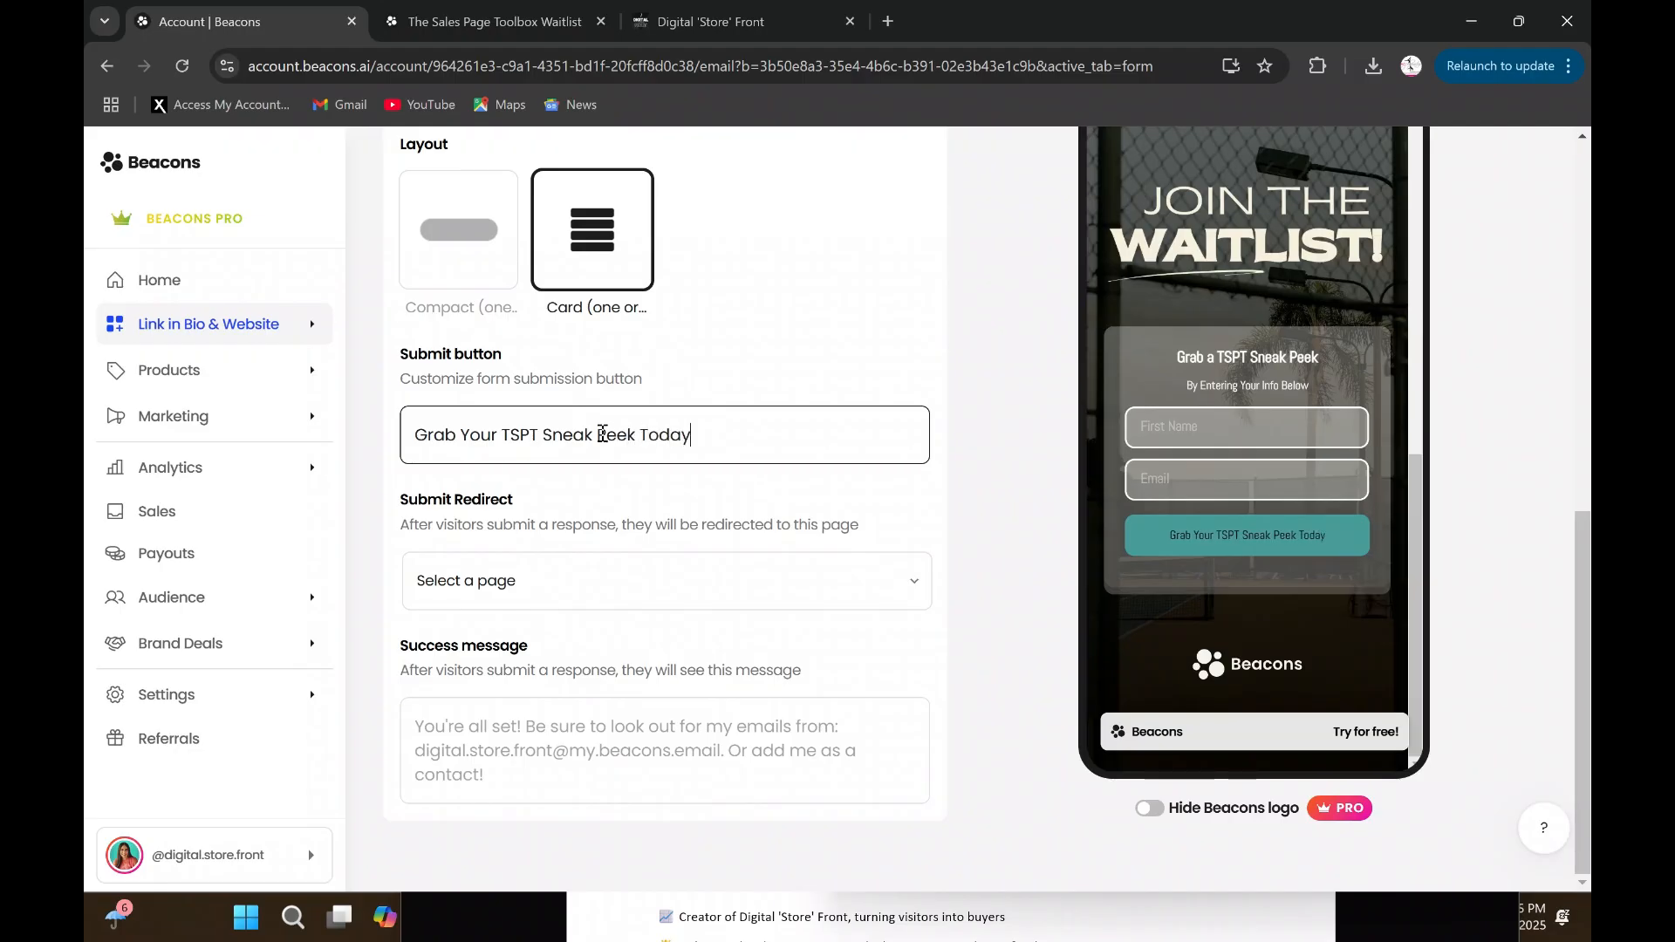